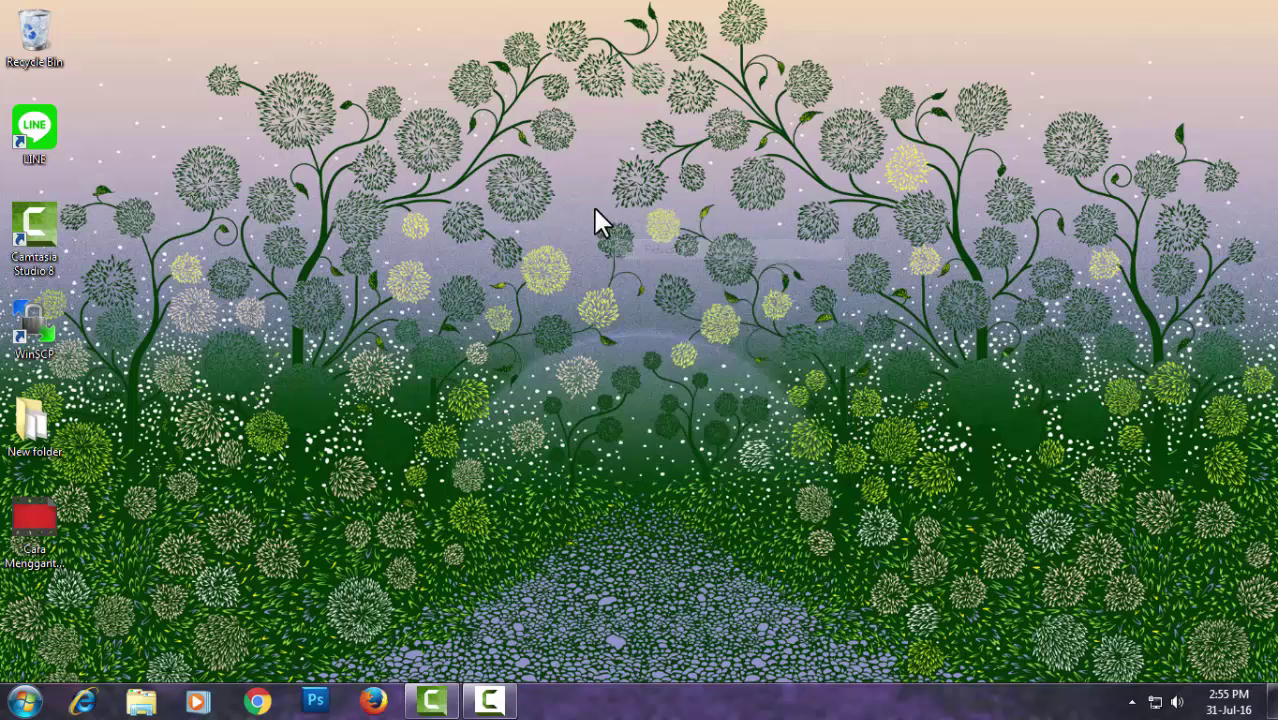
Refresh the desktop and launch Google Chrome
right_click(594, 208)
left_click(643, 258)
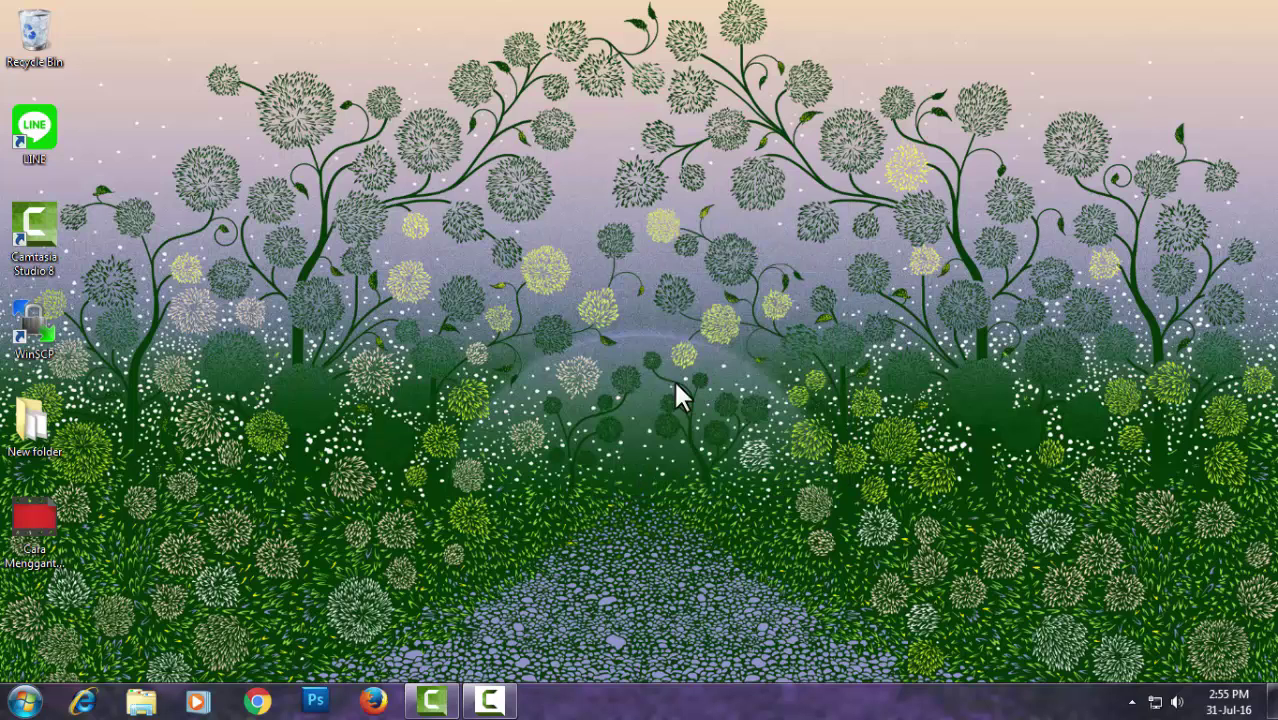
left_click(258, 702)
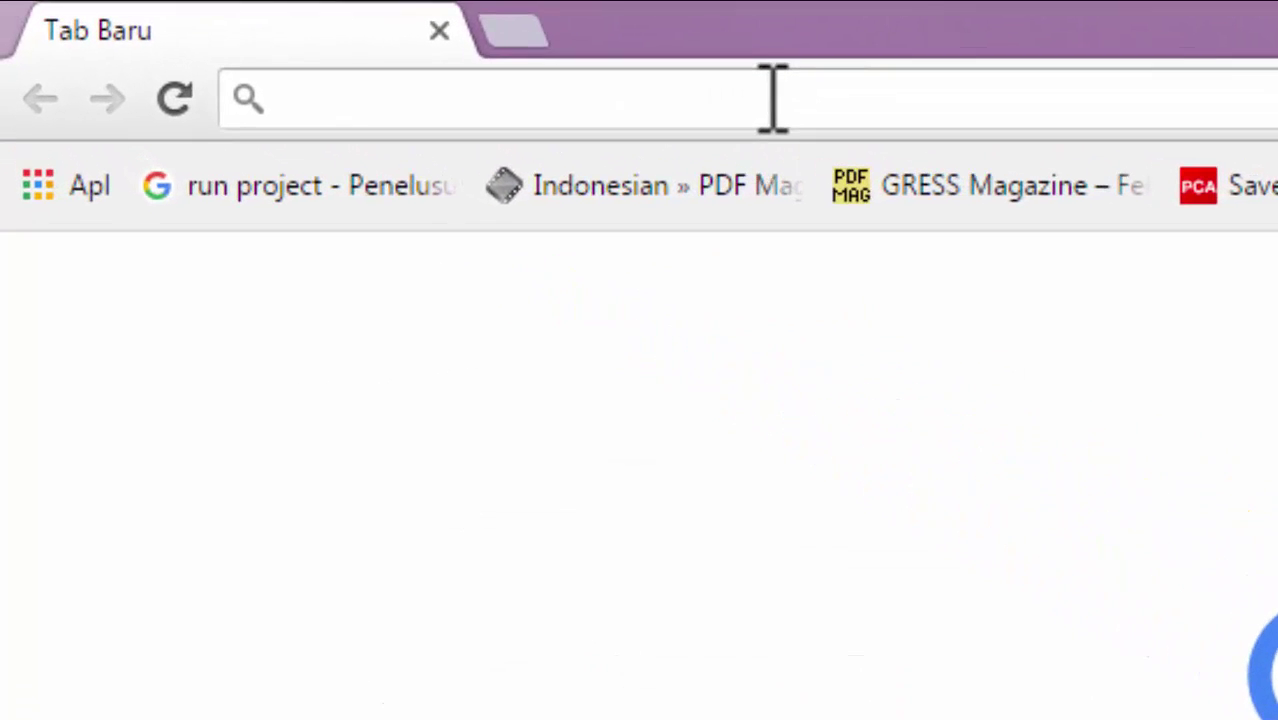
type("w")
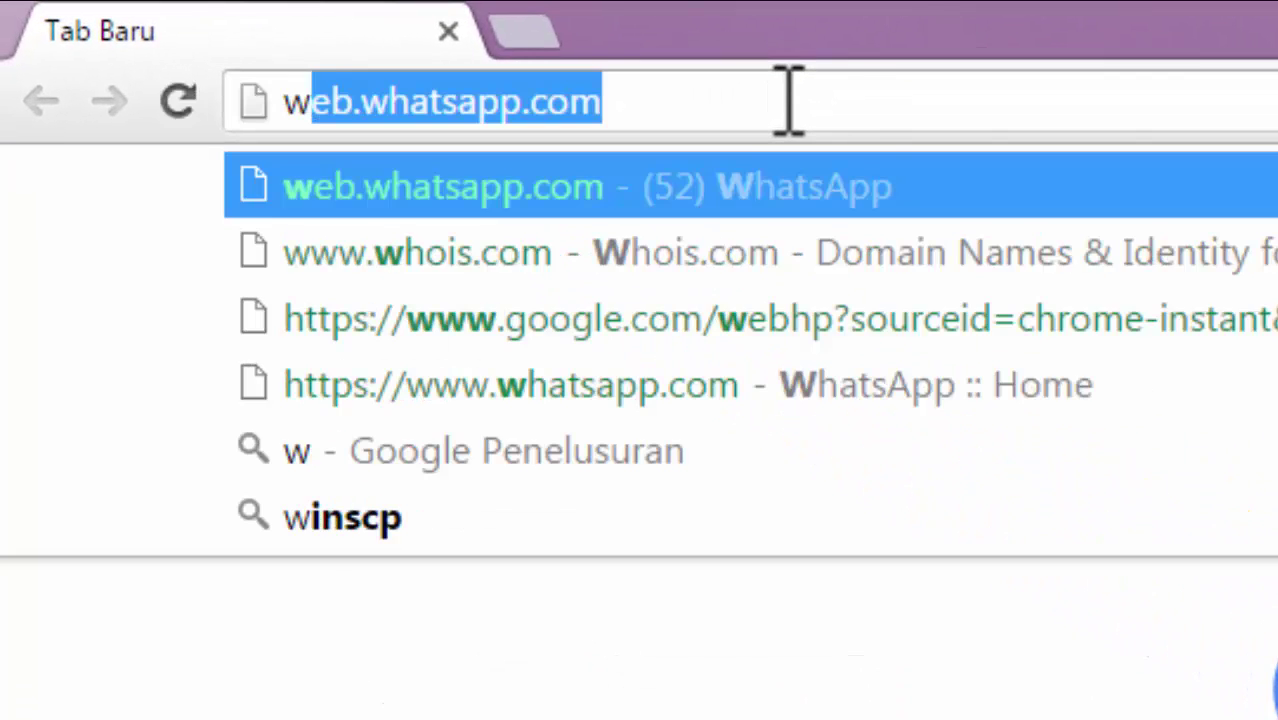
type("ww.")
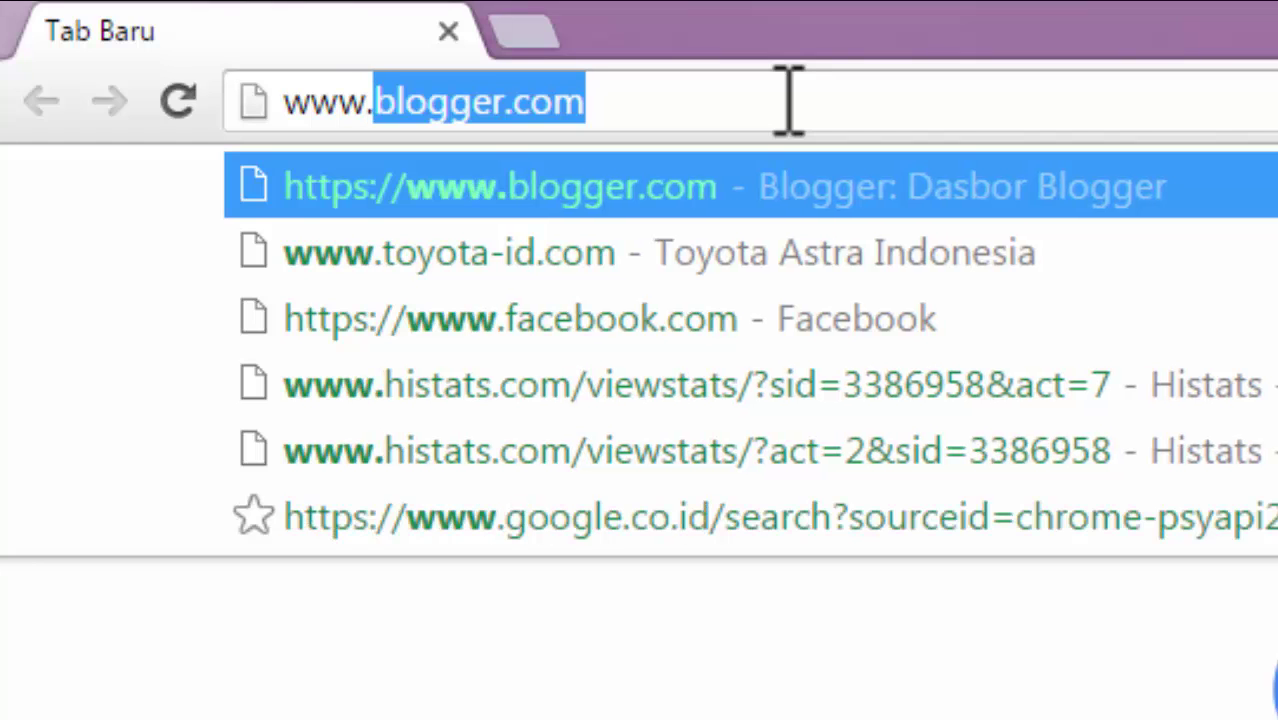
type("l")
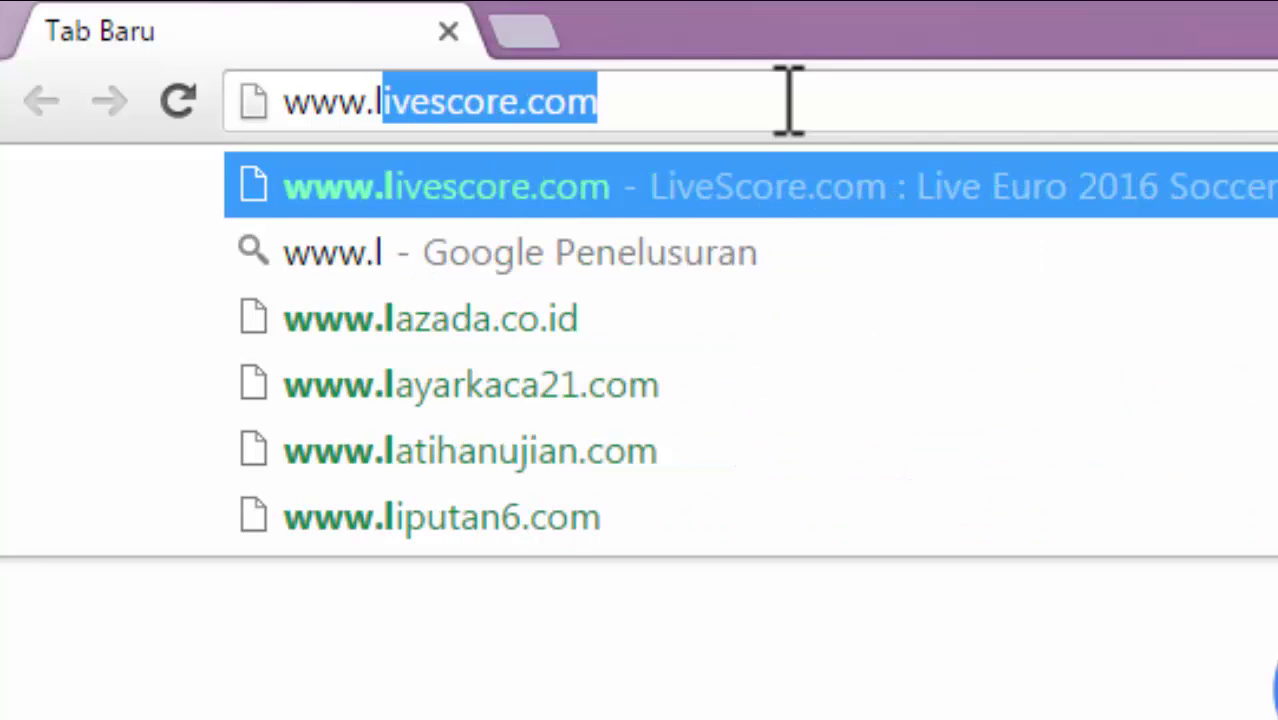
key("BackSpace")
key("BackSpace")
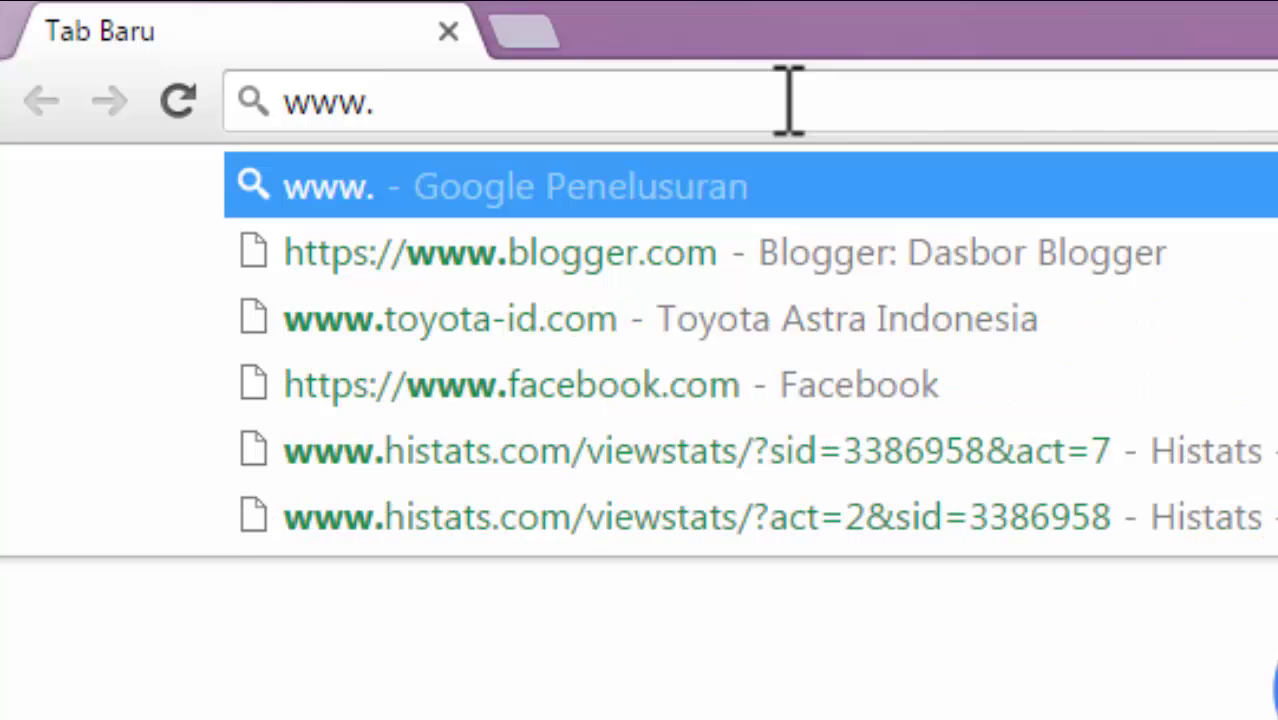
type("ka")
key("Return")
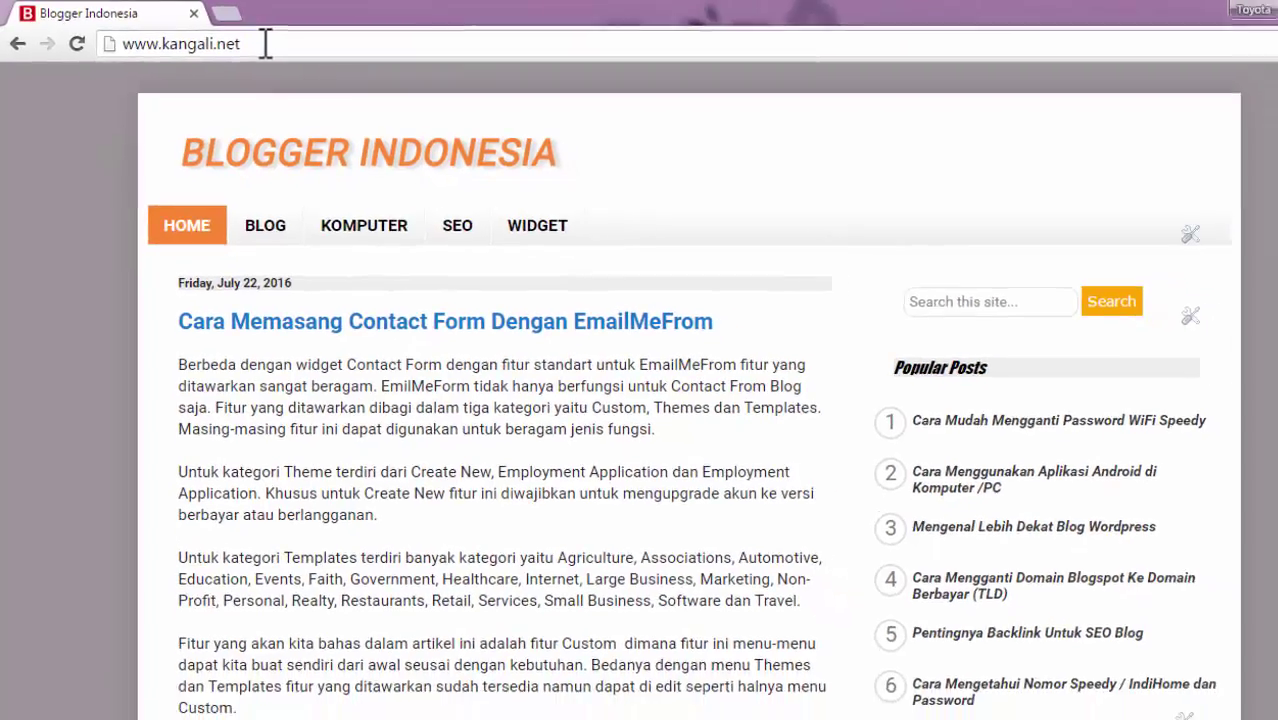
From Popular Posts, open the article 'Cara Mudah Mengganti Password WiFi Speedy'
left_click(255, 46)
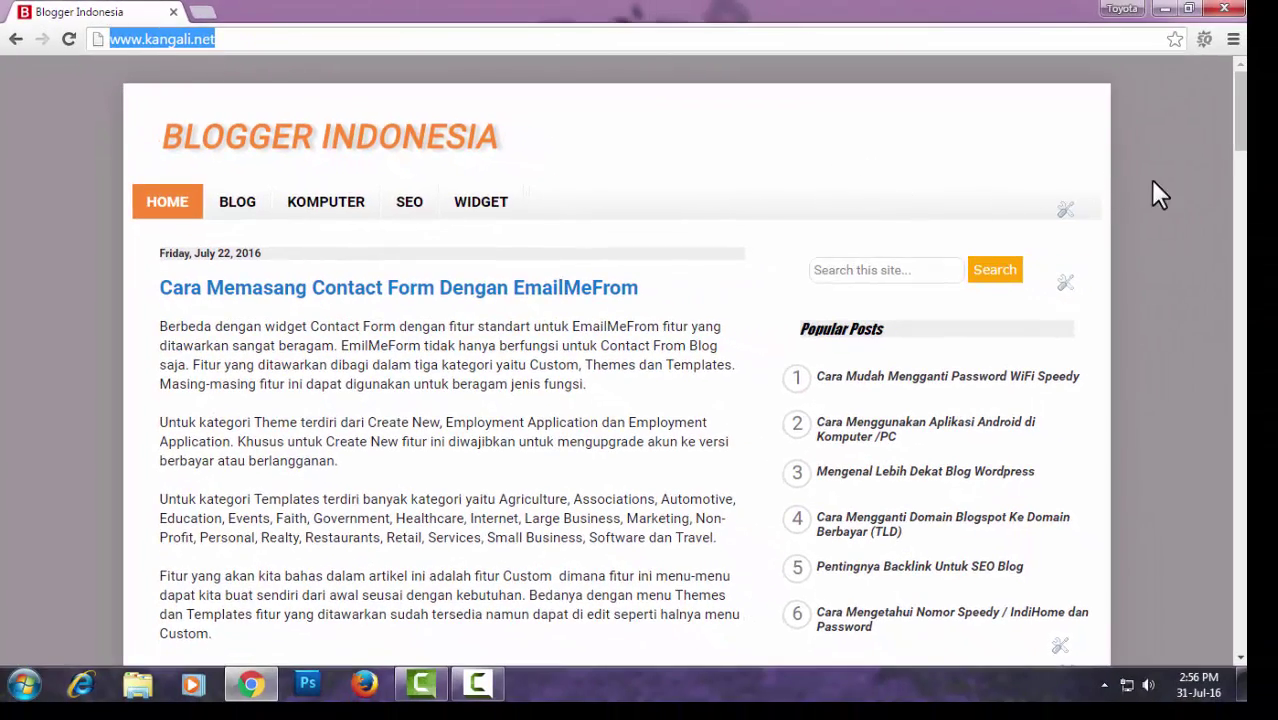
left_click(1153, 188)
scroll(1004, 190, "down", 1)
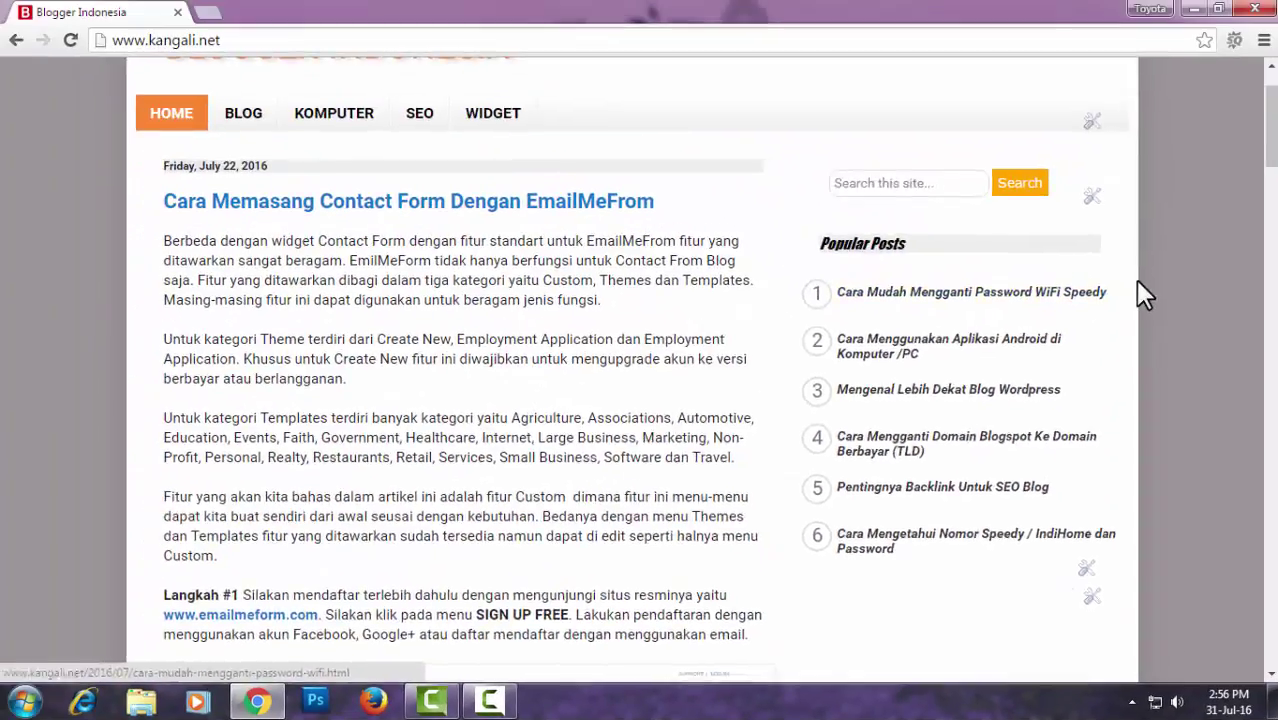
scroll(1130, 300, "up", 1)
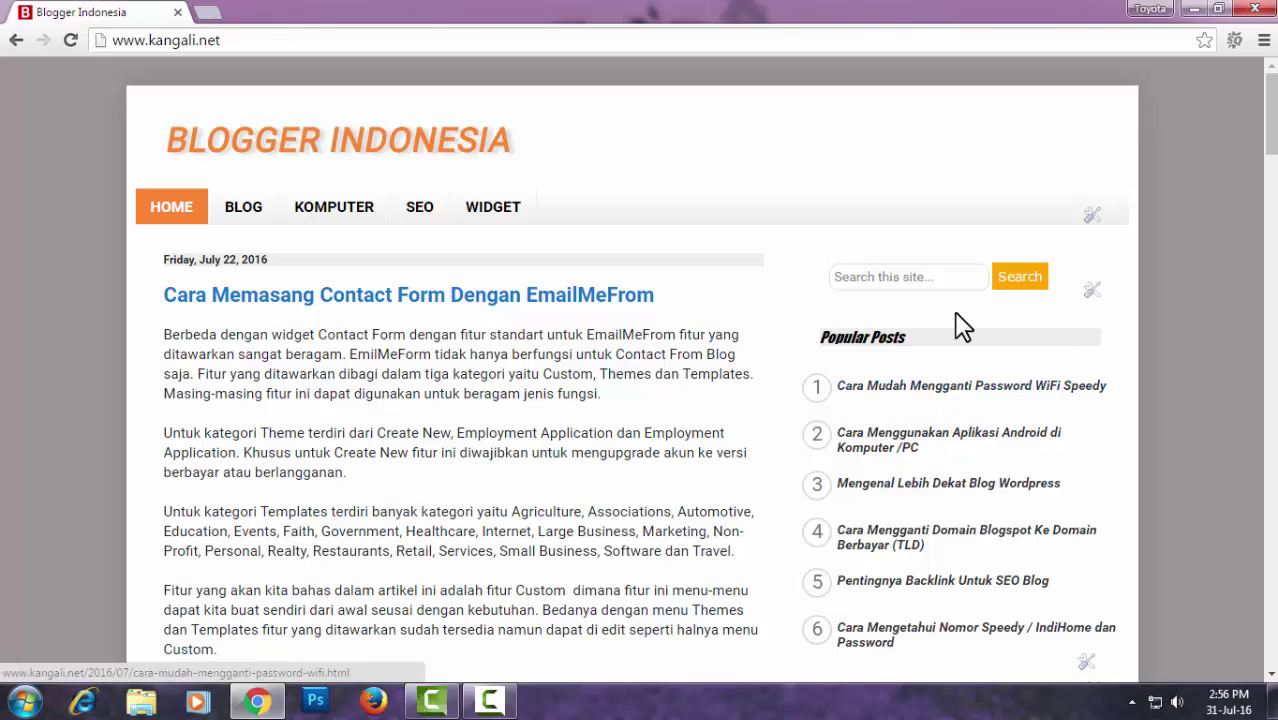
left_click(948, 276)
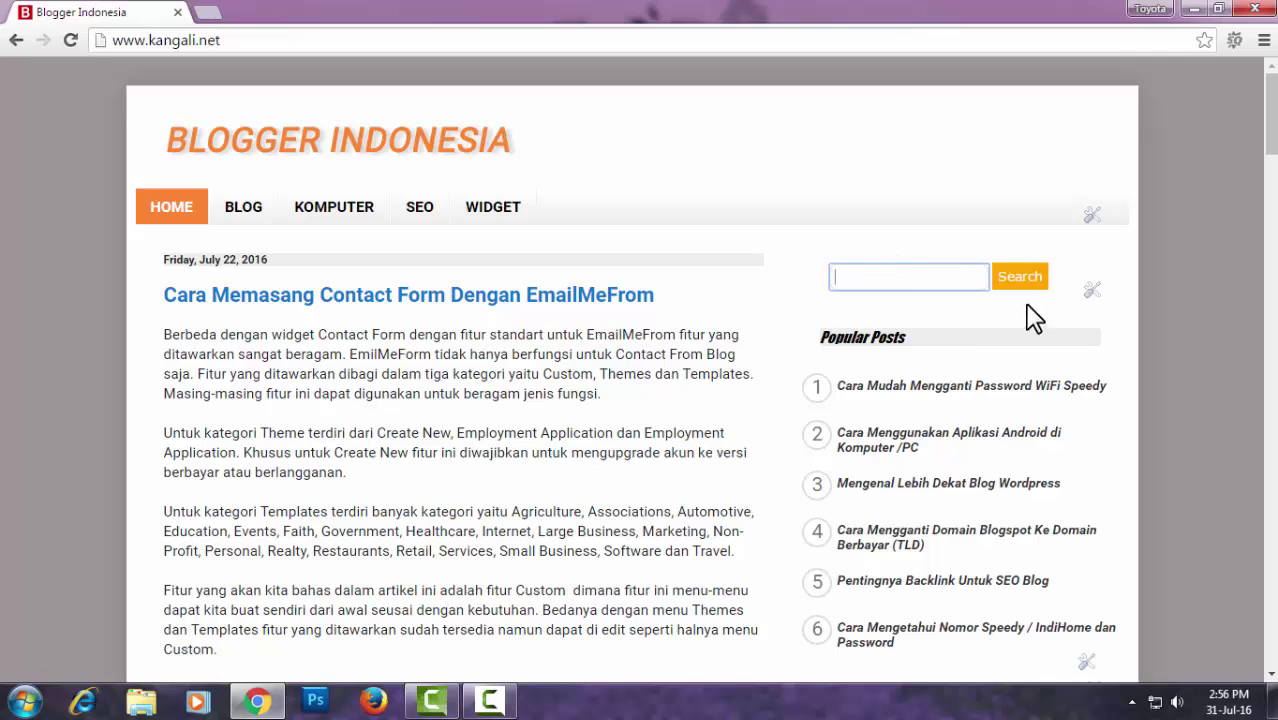
left_click(953, 386)
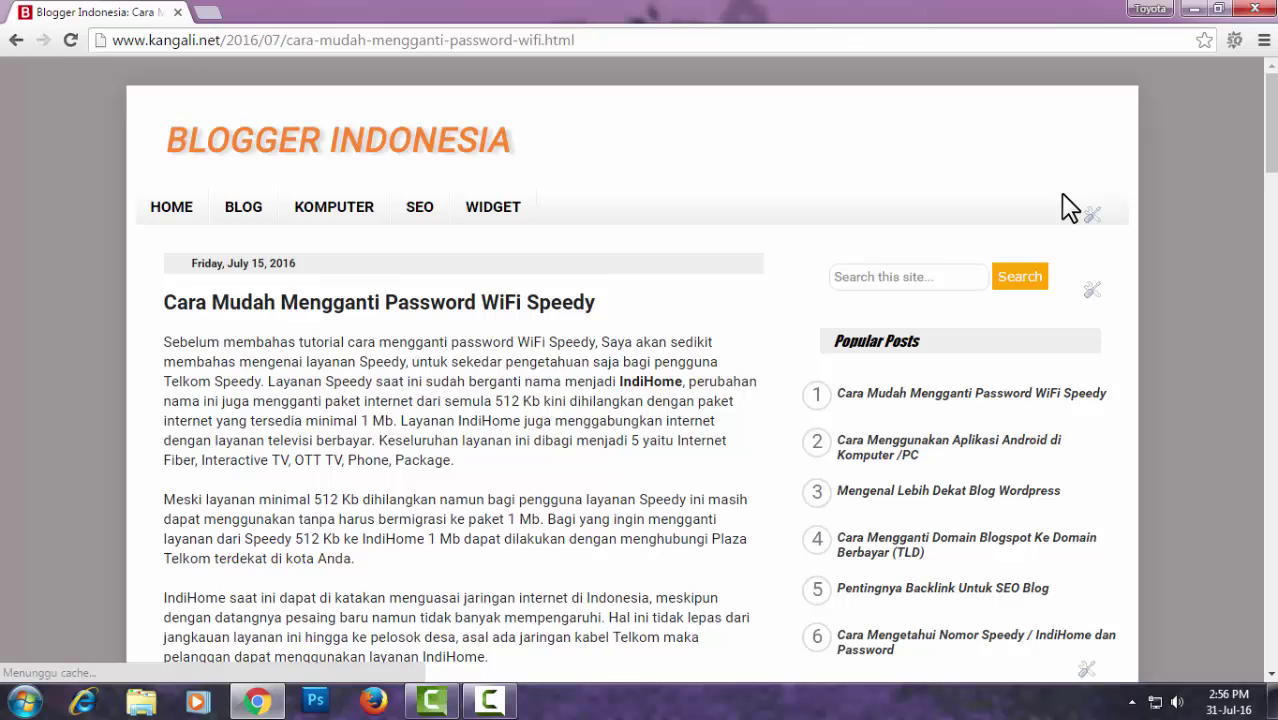
scroll(1175, 285, "down", 2)
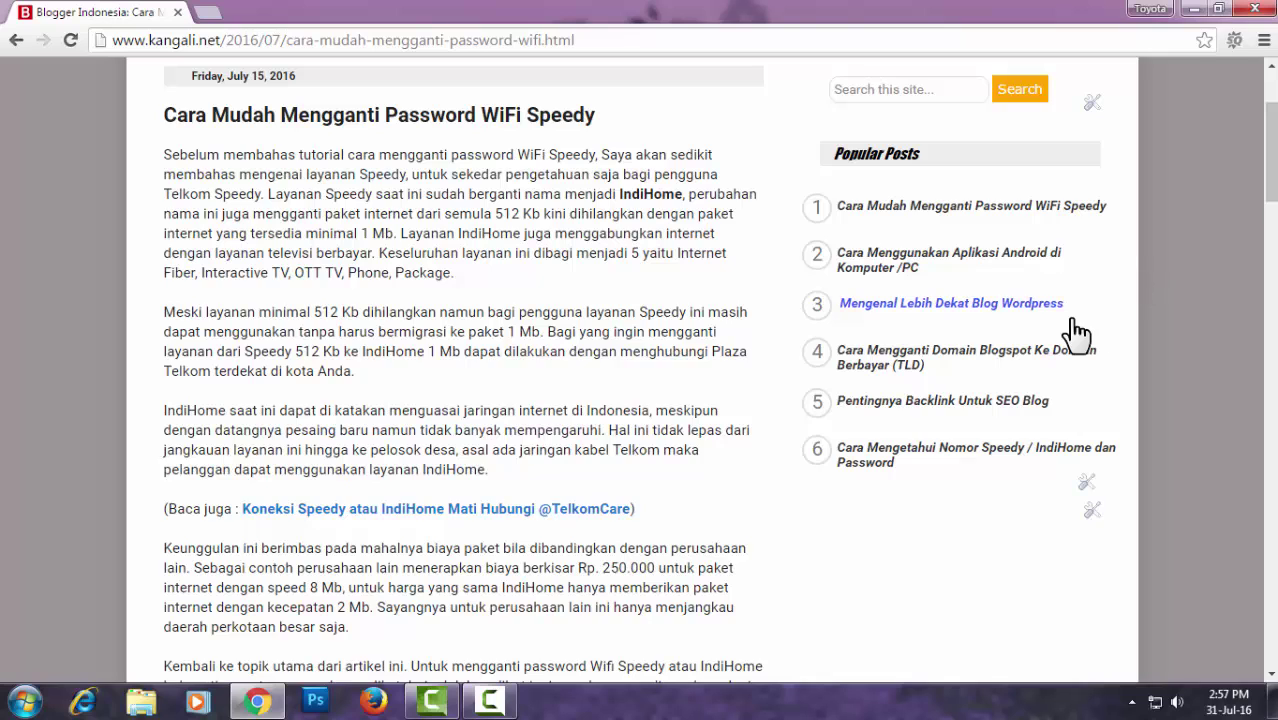
scroll(1075, 340, "down", 1)
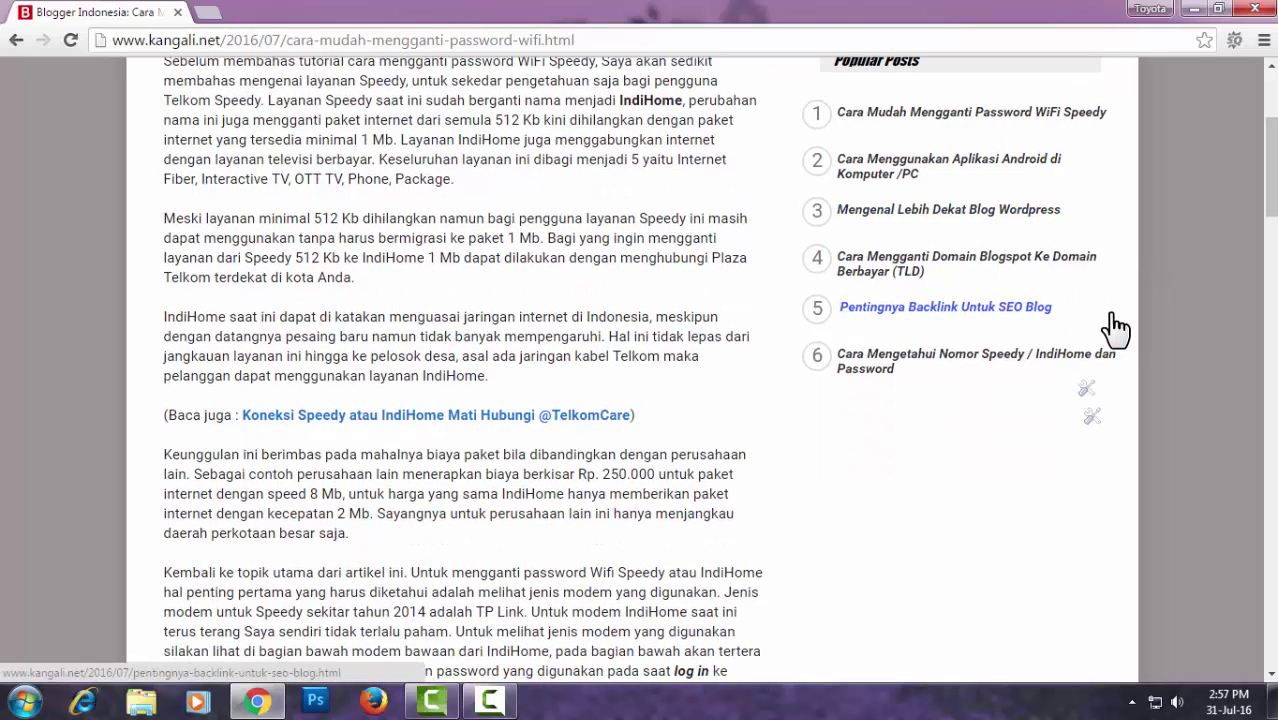
scroll(1117, 322, "down", 1)
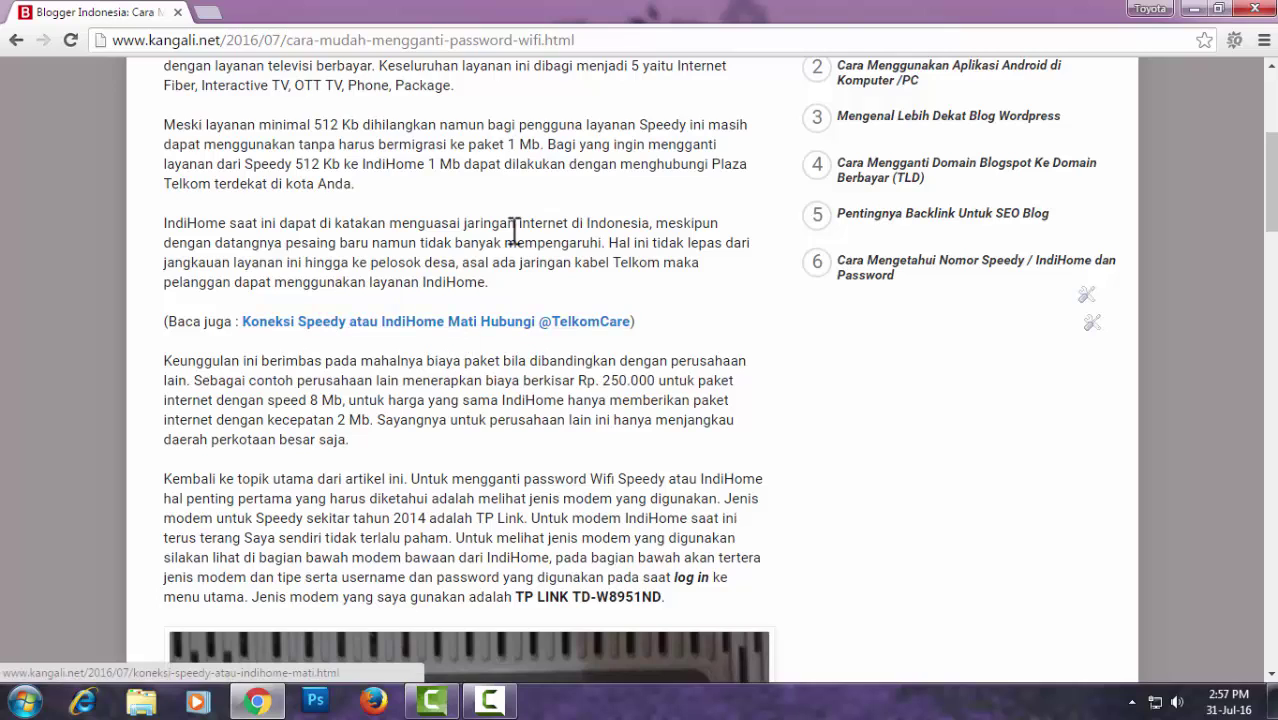
scroll(514, 230, "up", 2)
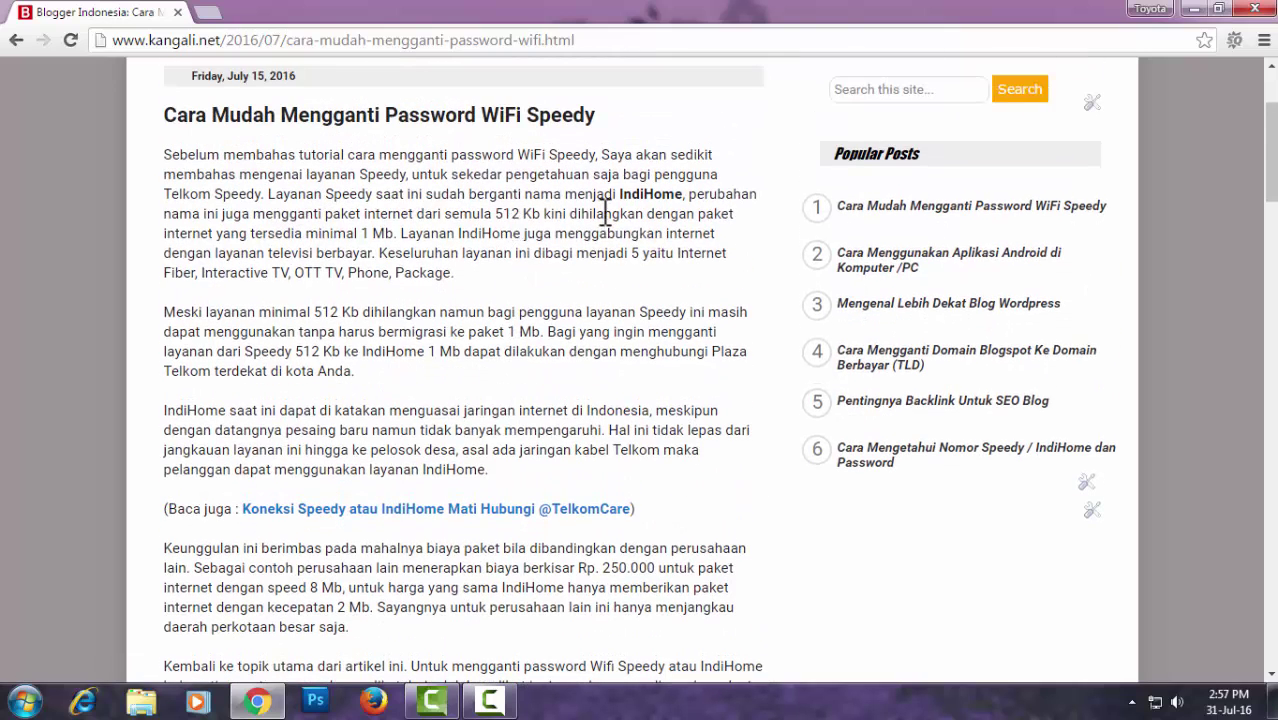
left_click_drag(618, 195, 688, 194)
scroll(652, 288, "up", 1)
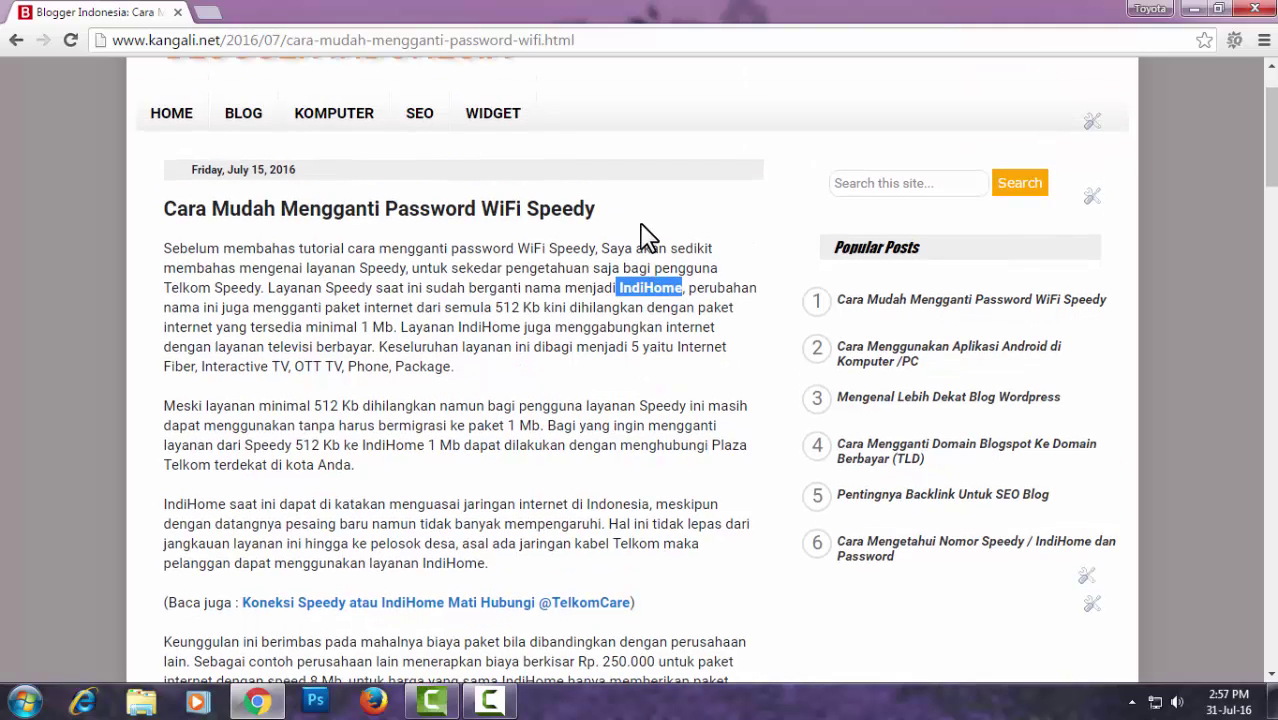
scroll(645, 236, "up", 1)
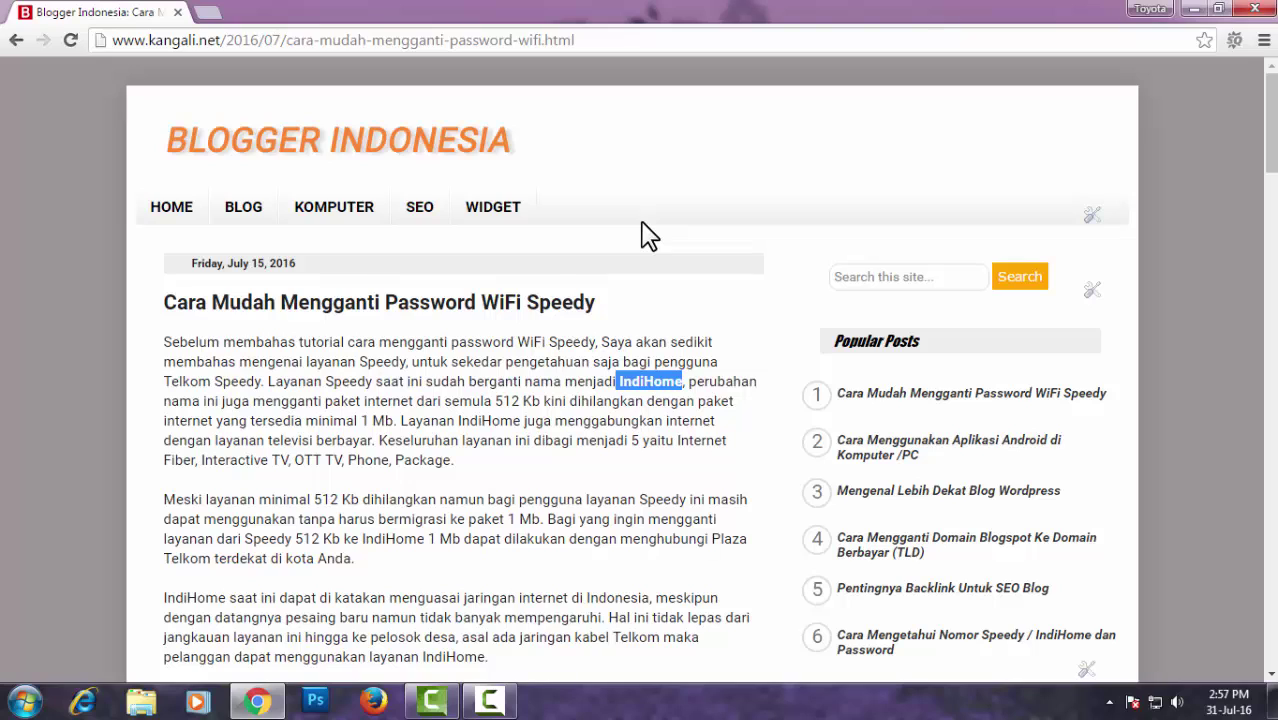
left_click(104, 263)
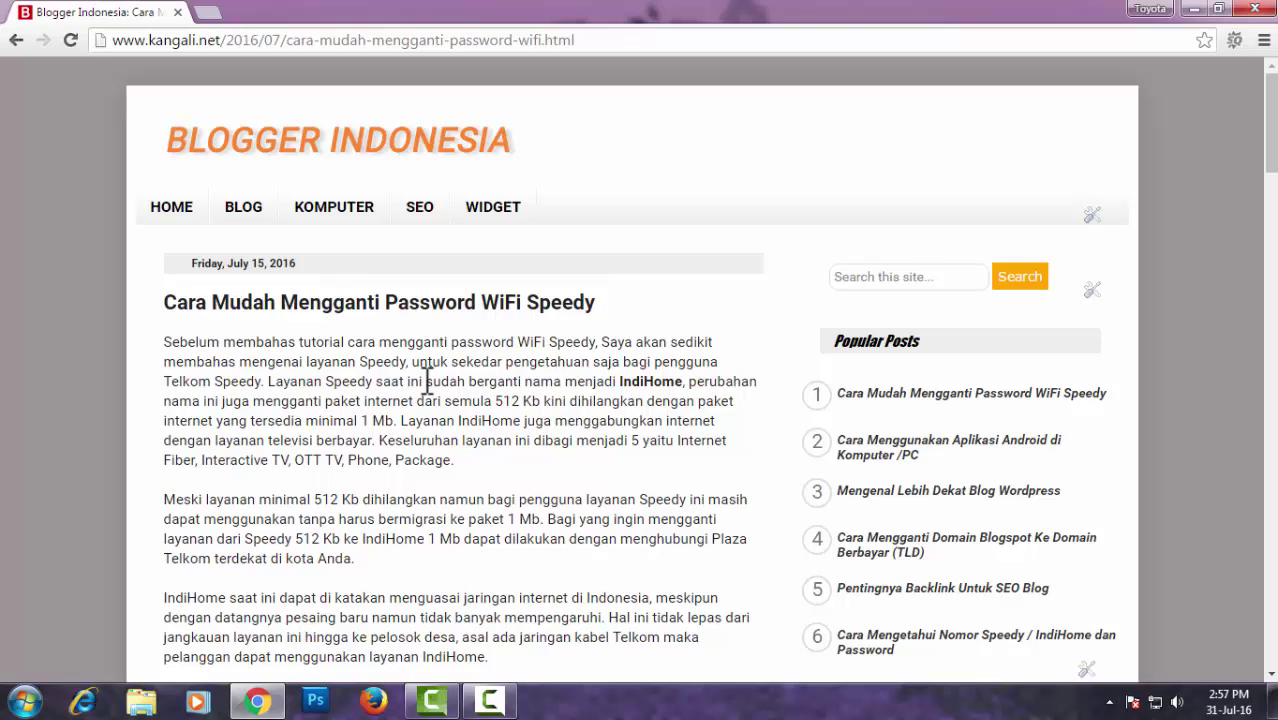
scroll(427, 380, "down", 1)
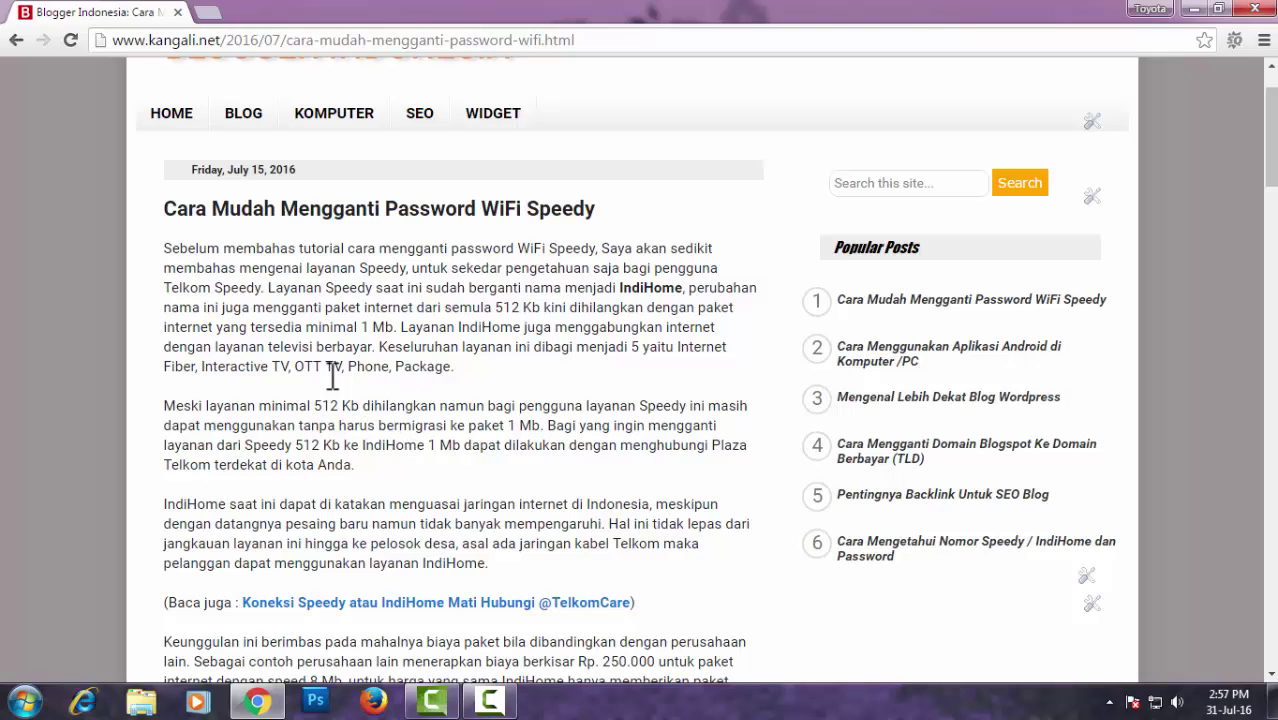
left_click_drag(677, 347, 197, 368)
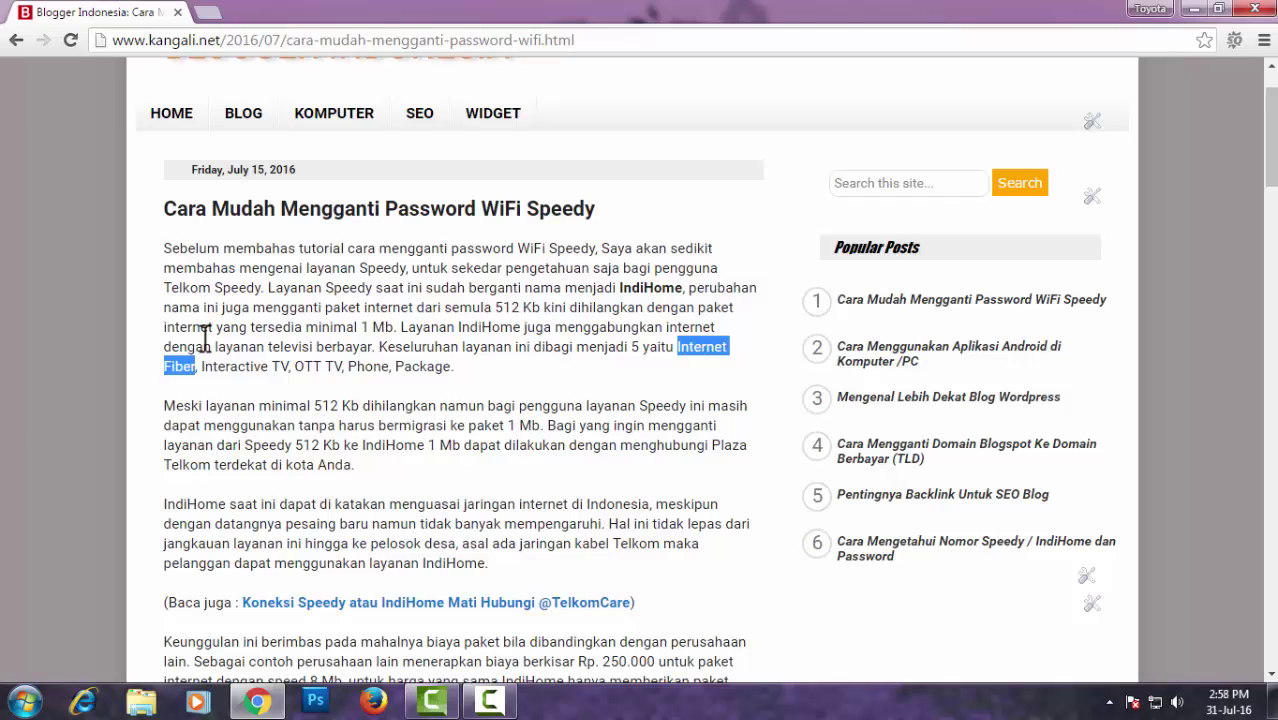
scroll(205, 340, "down", 1)
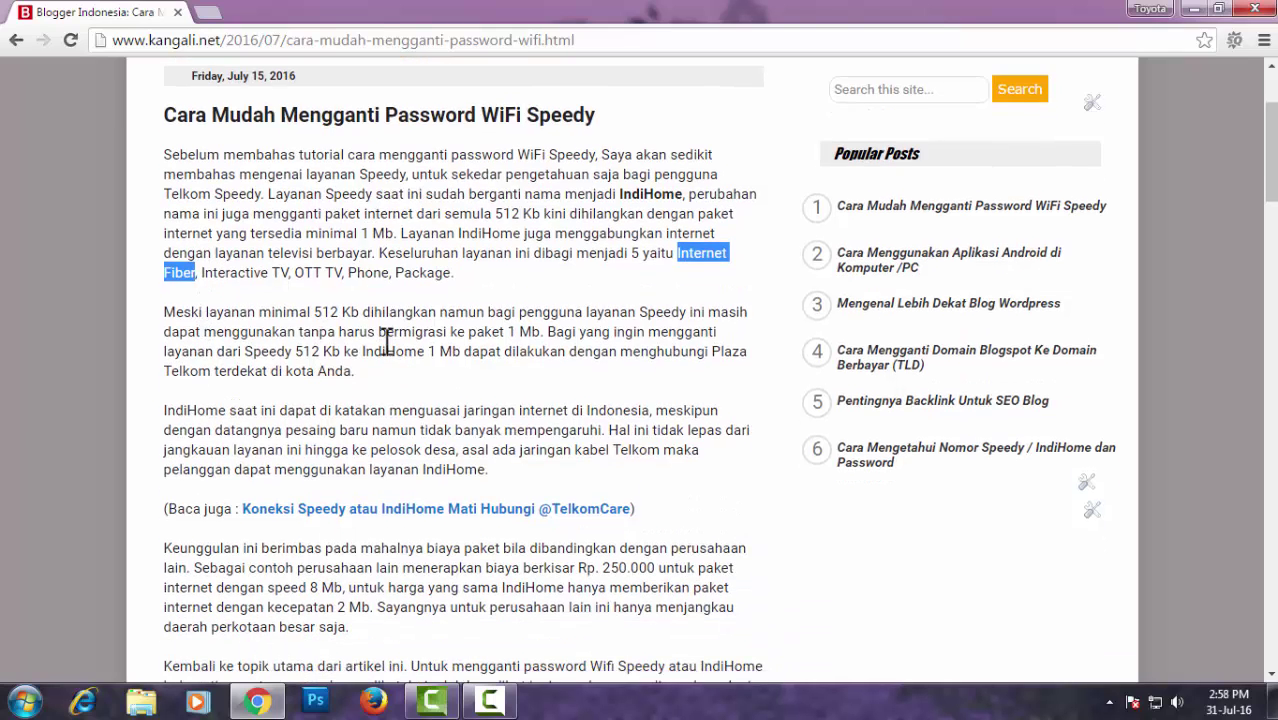
left_click_drag(508, 332, 541, 332)
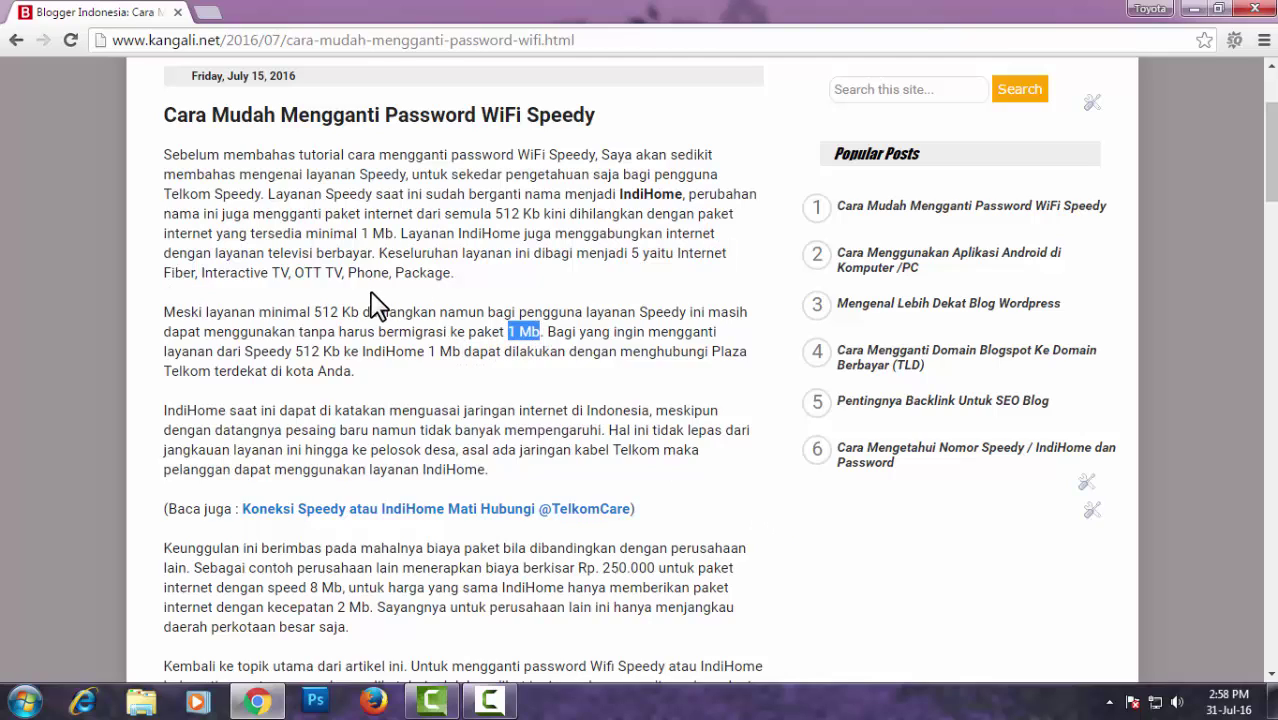
left_click_drag(360, 313, 315, 312)
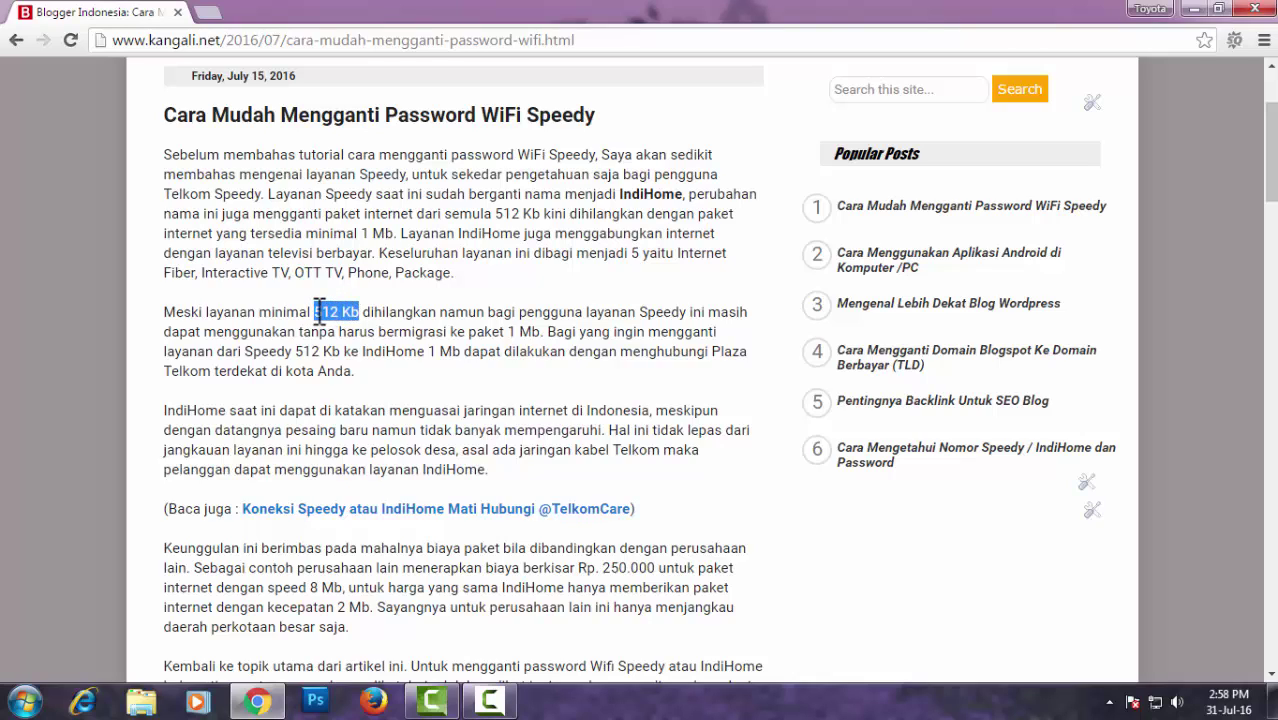
left_click_drag(319, 310, 265, 310)
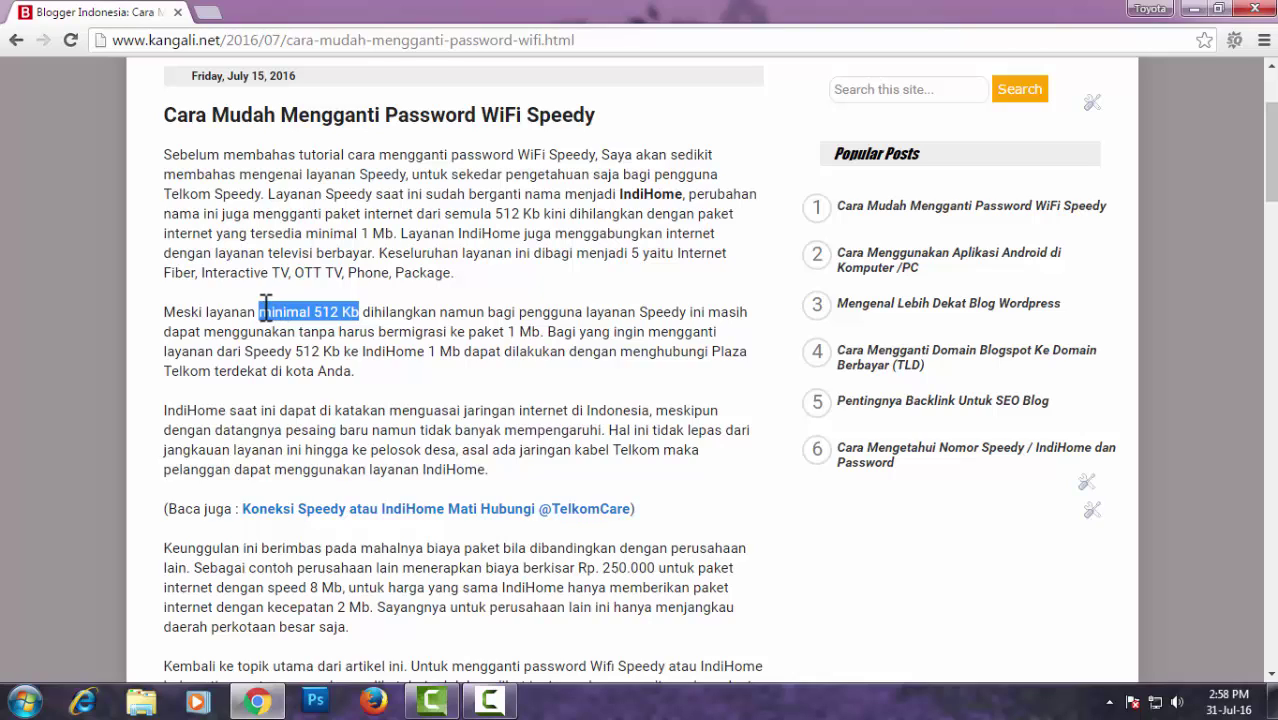
left_click(372, 378)
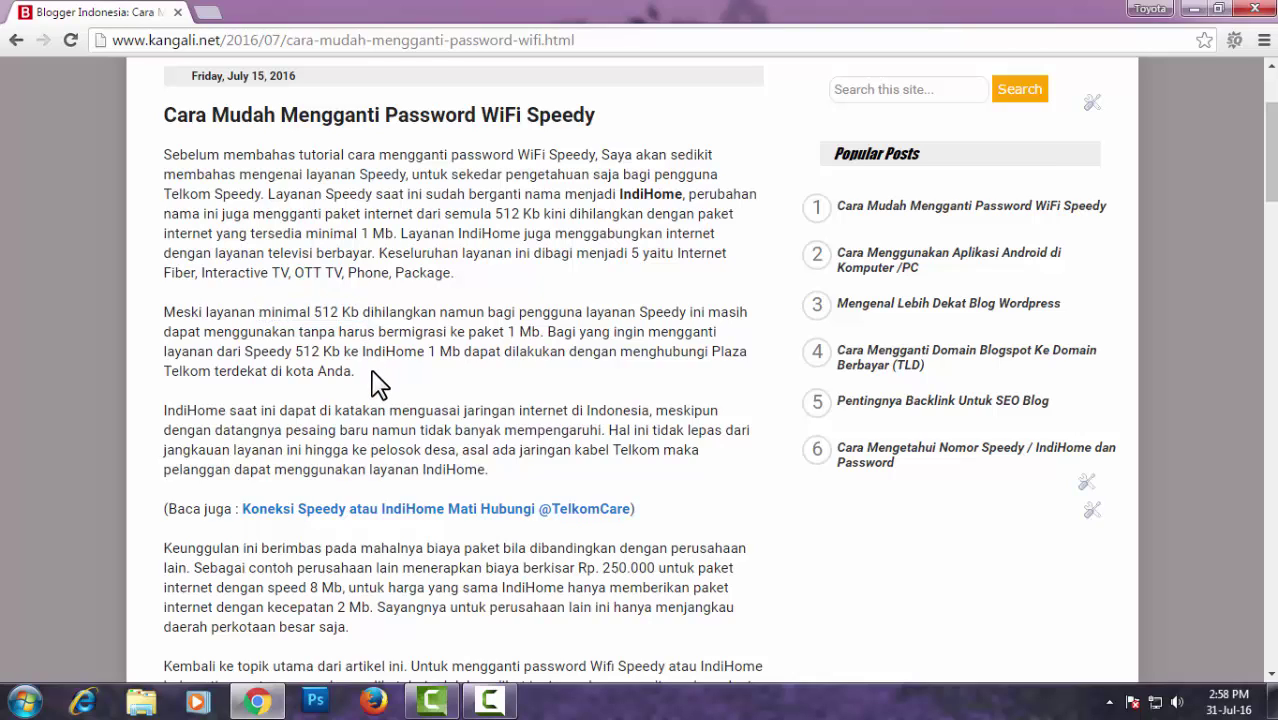
scroll(410, 305, "down", 1)
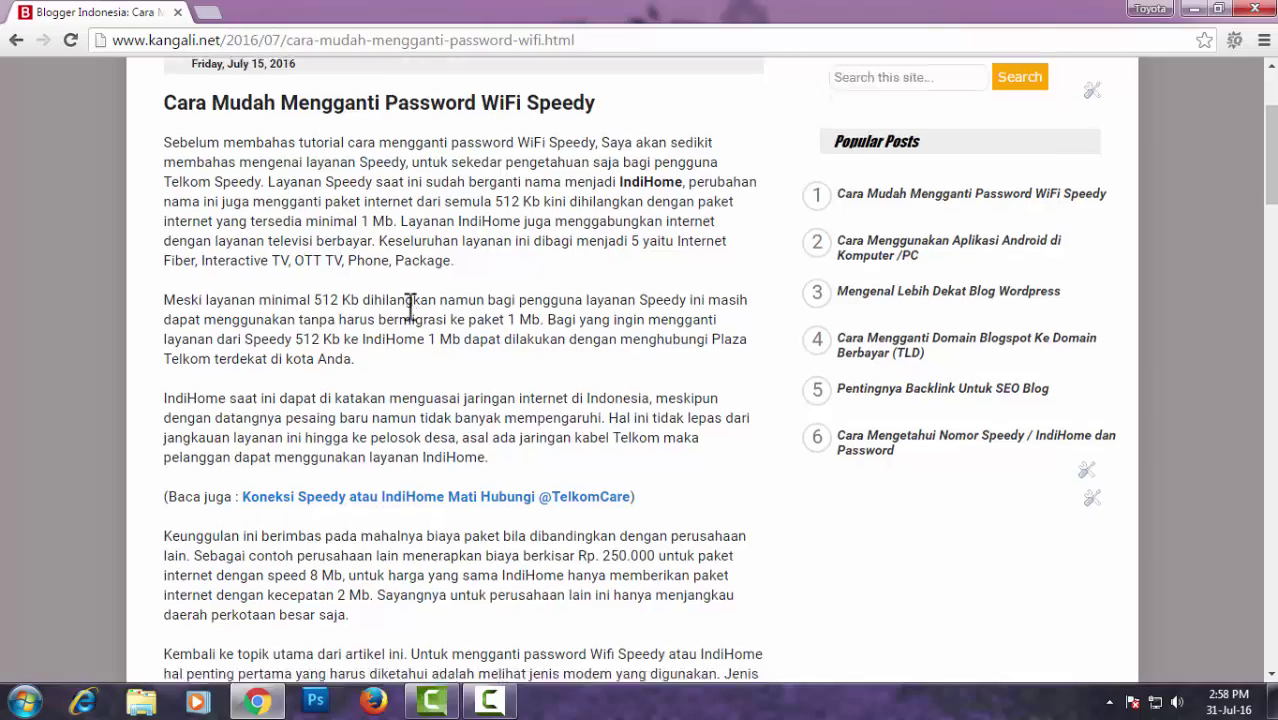
scroll(410, 305, "down", 1)
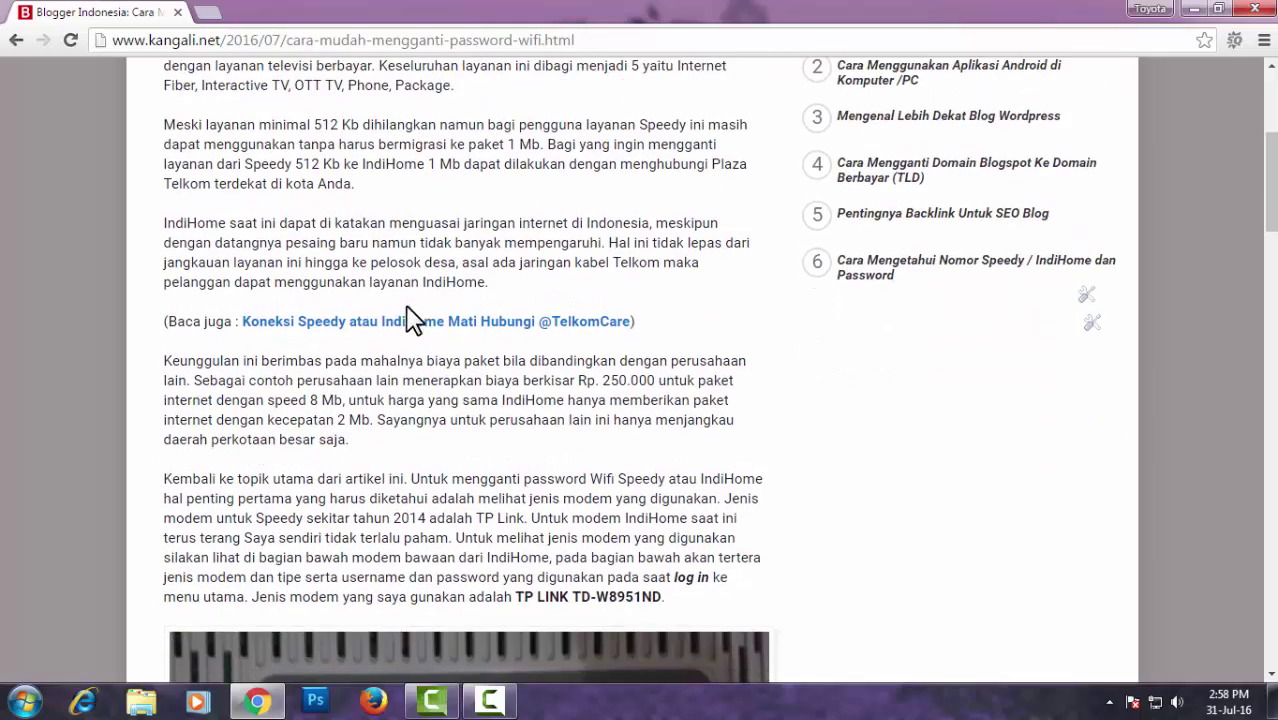
scroll(410, 318, "down", 1)
scroll(407, 318, "down", 1)
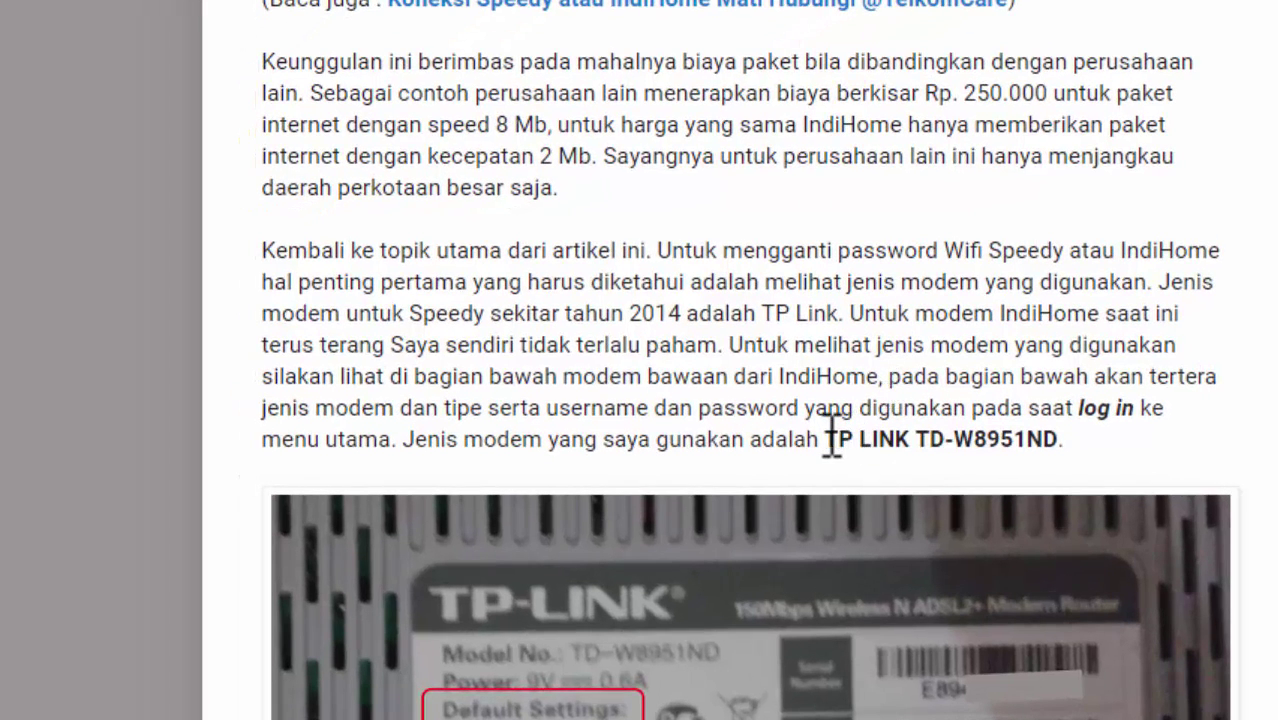
left_click_drag(830, 439, 1052, 446)
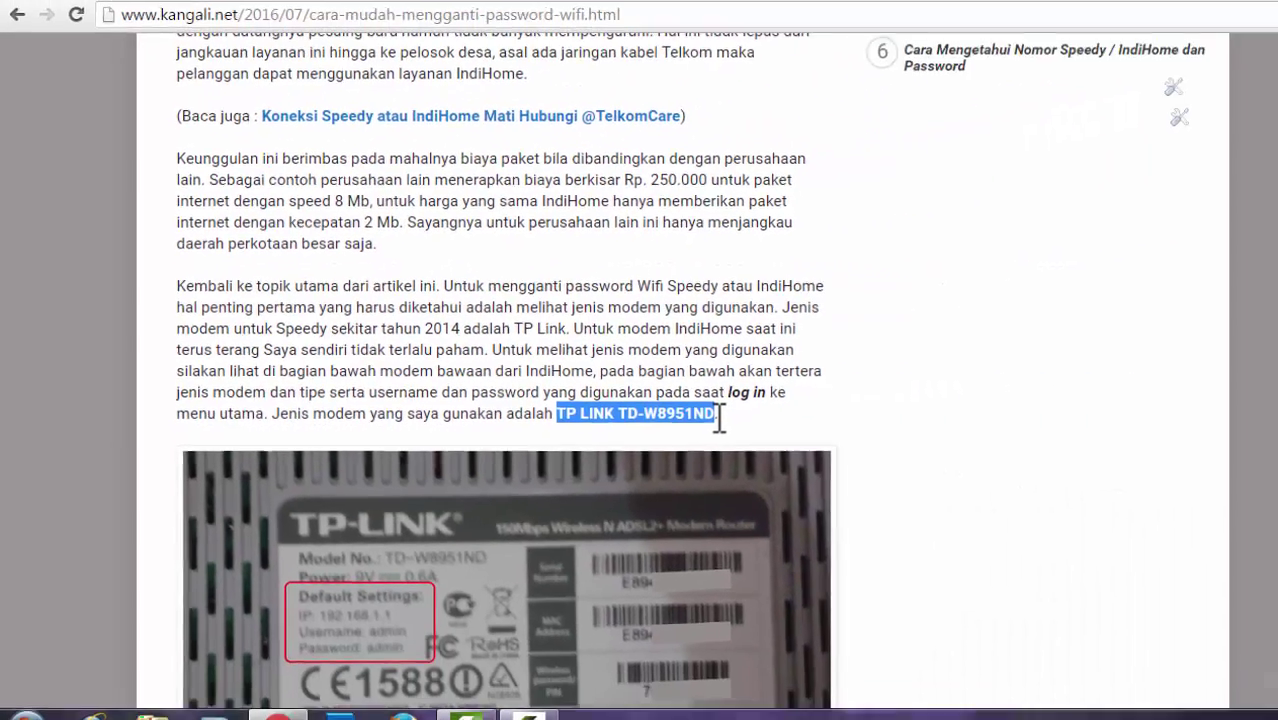
left_click(743, 423)
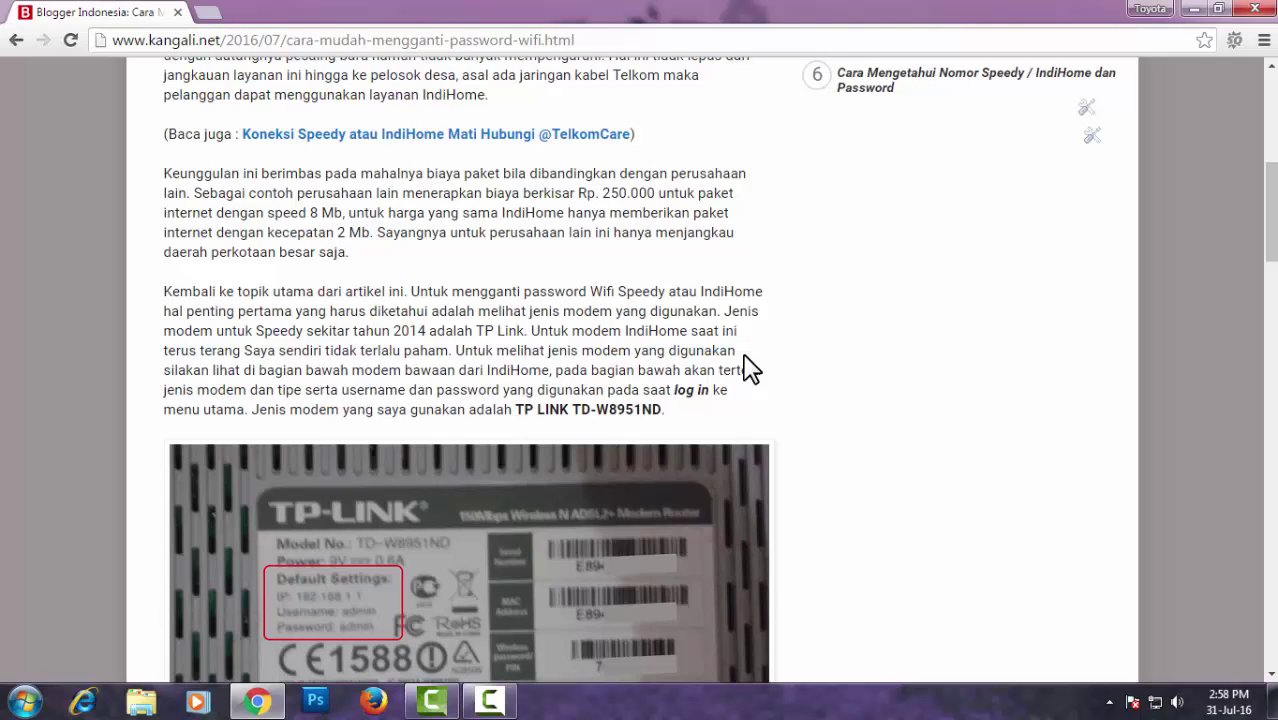
scroll(748, 367, "down", 2)
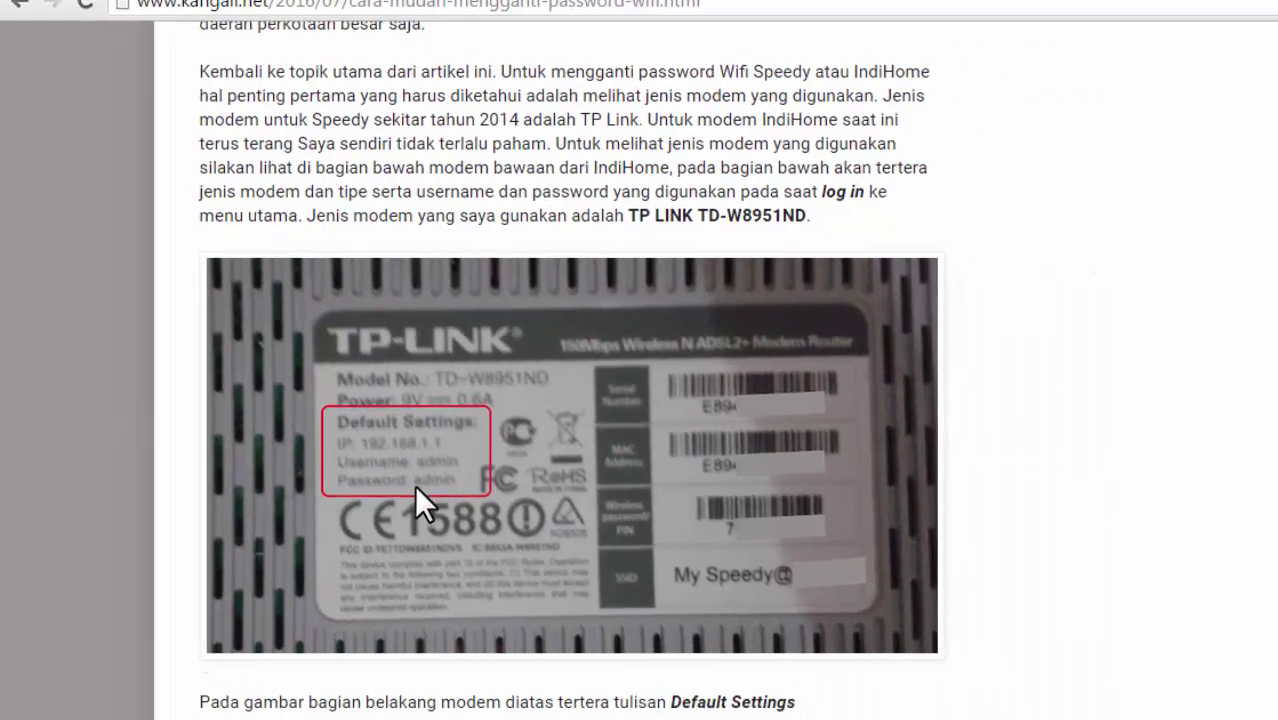
scroll(414, 484, "down", 1)
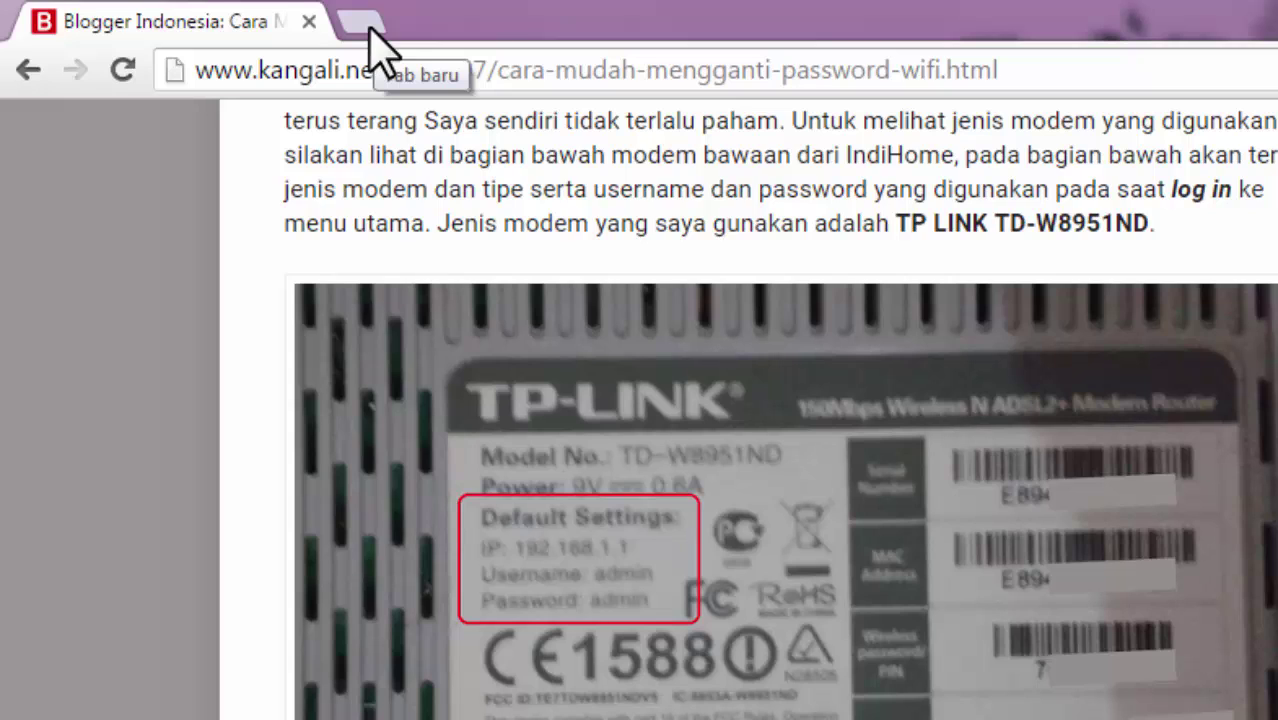
Load 192.168.1.1 in a new tab to reach the router's login prompt
left_click(366, 22)
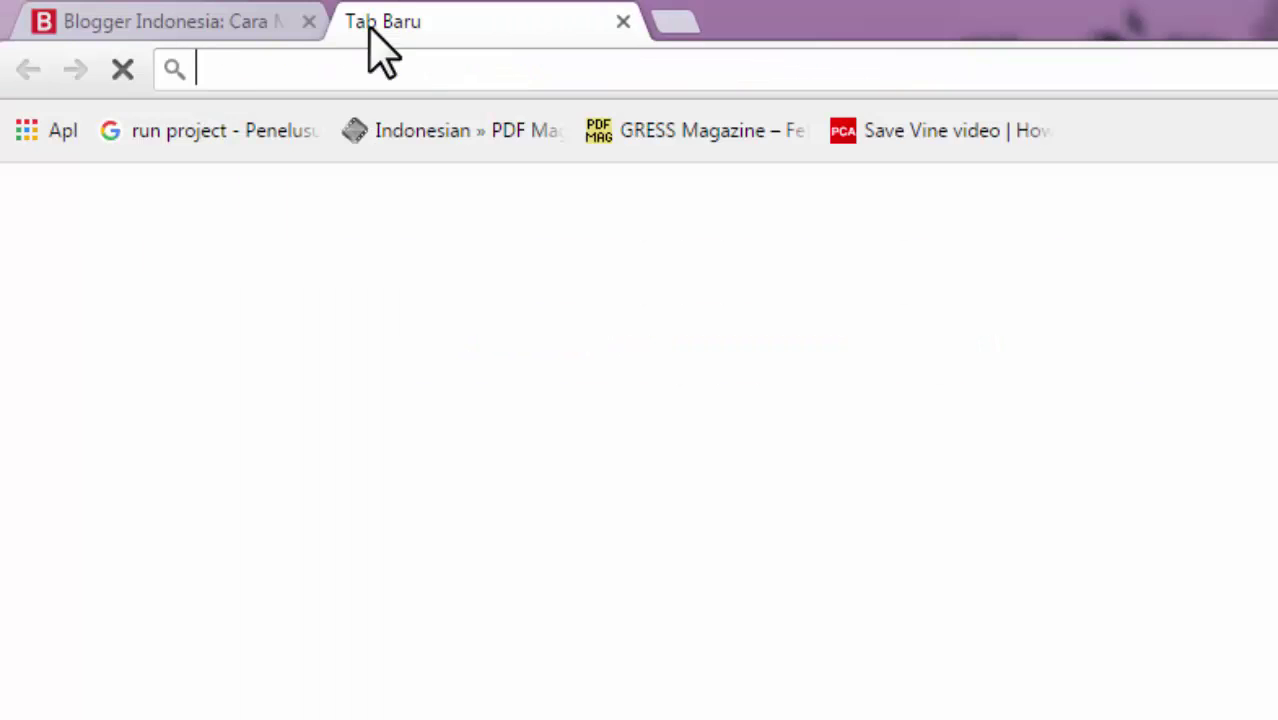
left_click(230, 25)
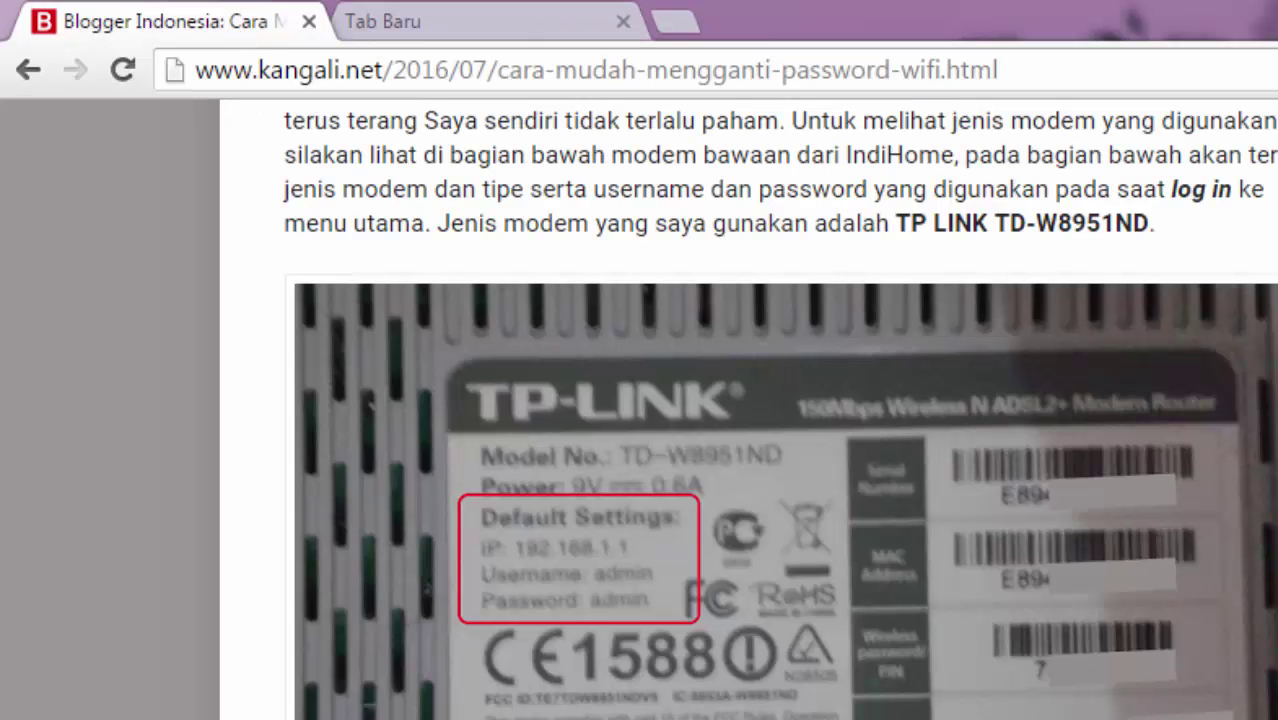
left_click(428, 28)
type("192.168.1.1")
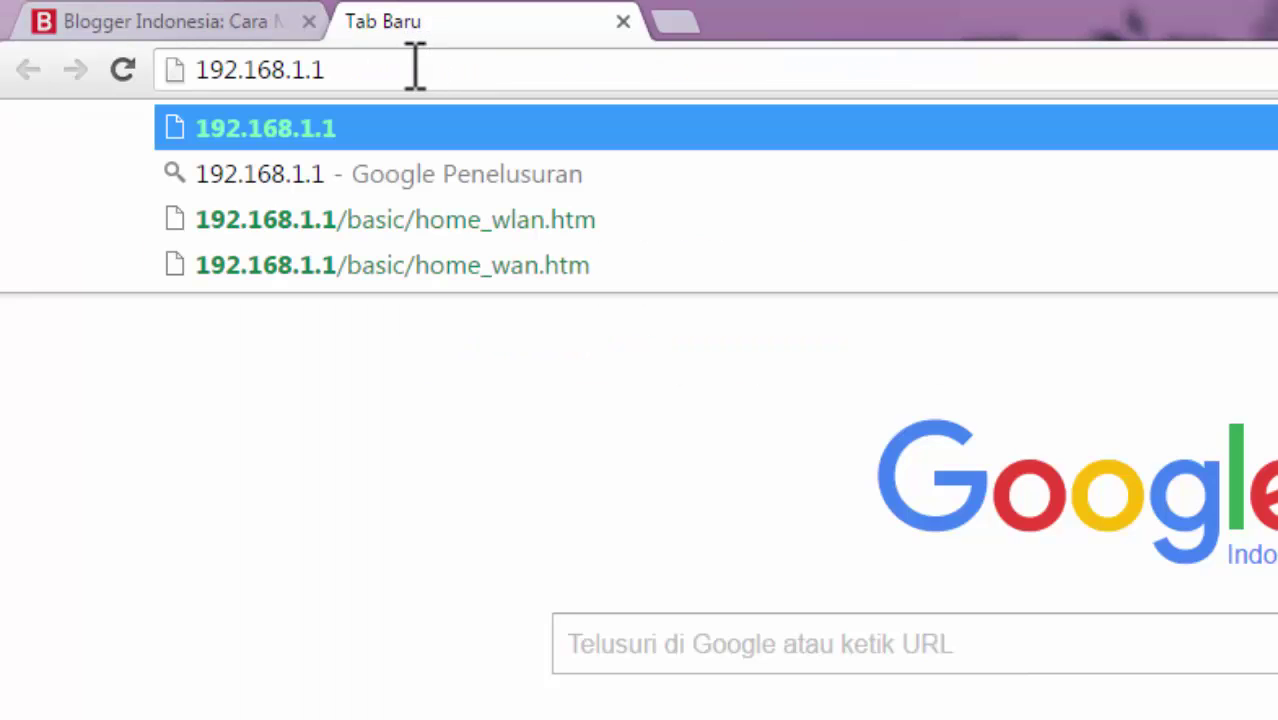
key("Return")
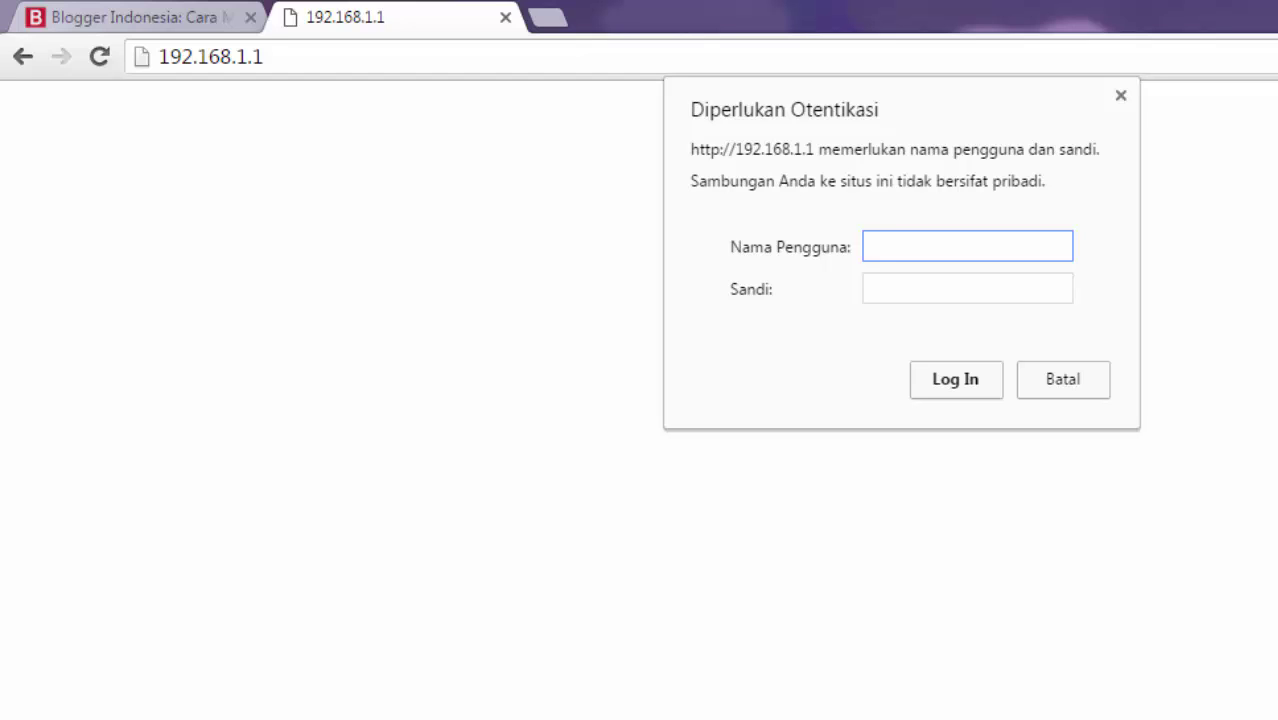
Log in as admin with the default password, checking the article for the credentials
type("admin")
left_click(910, 276)
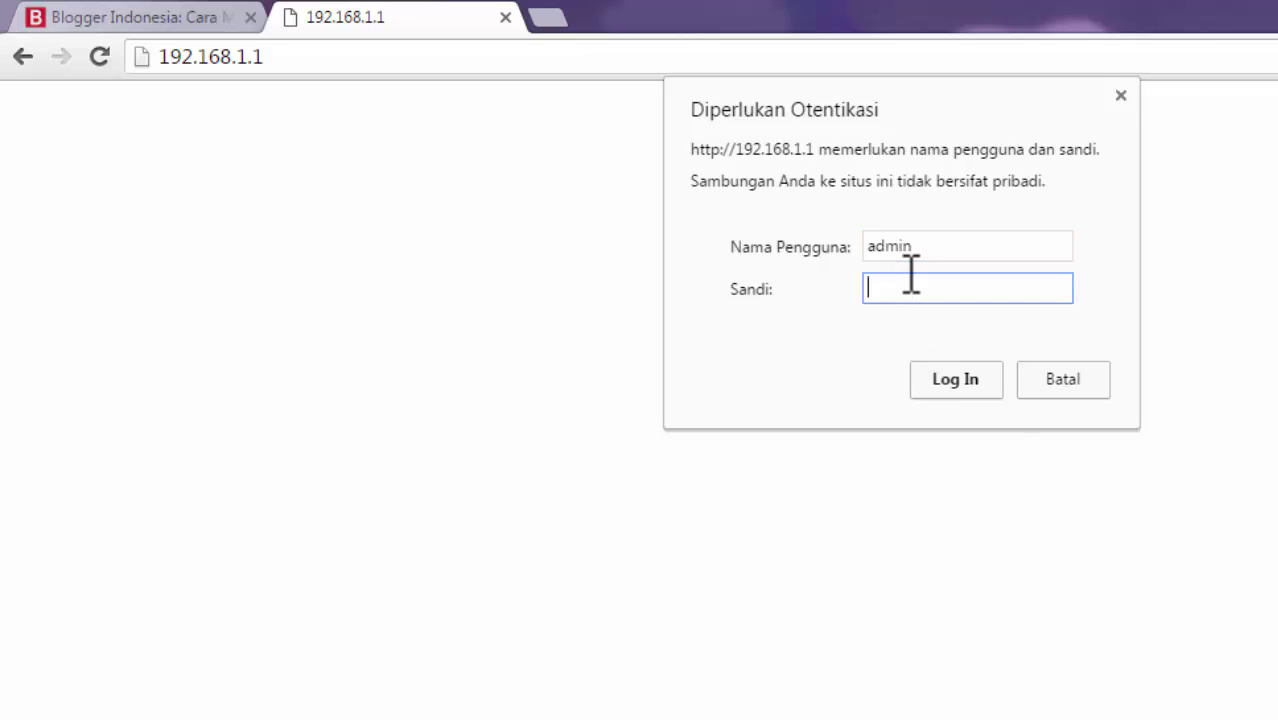
type("admin")
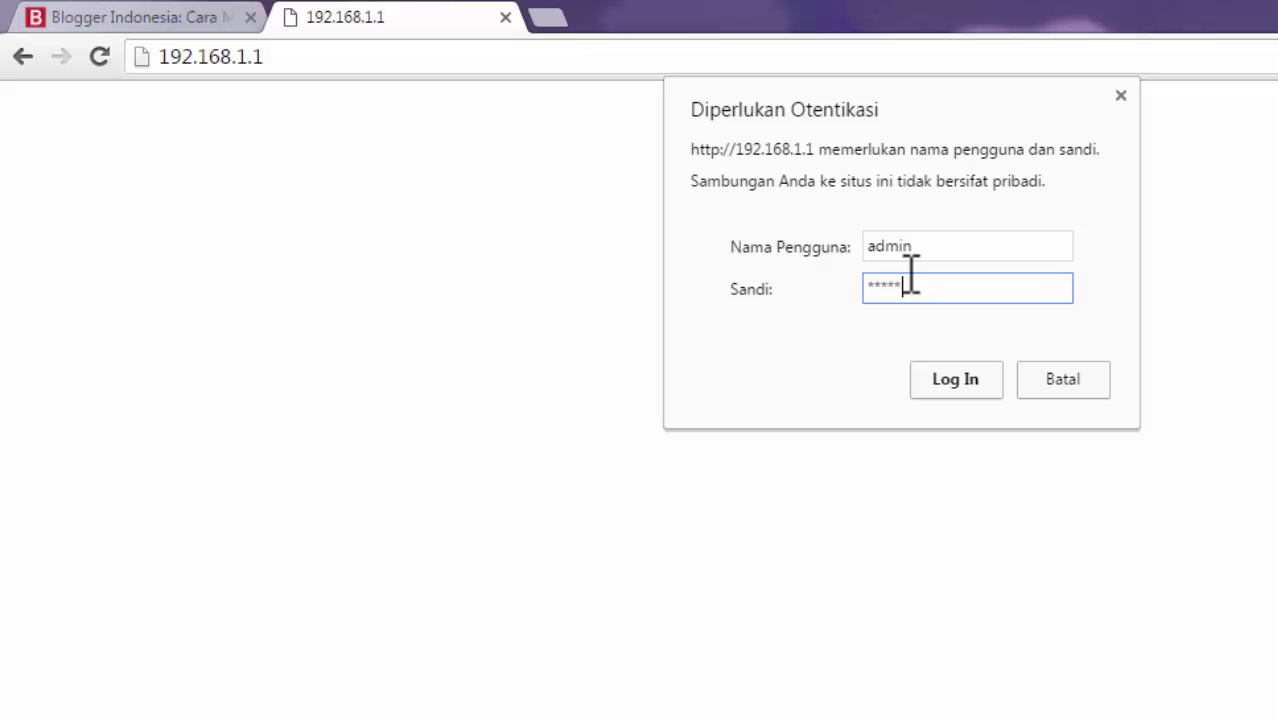
left_click(86, 20)
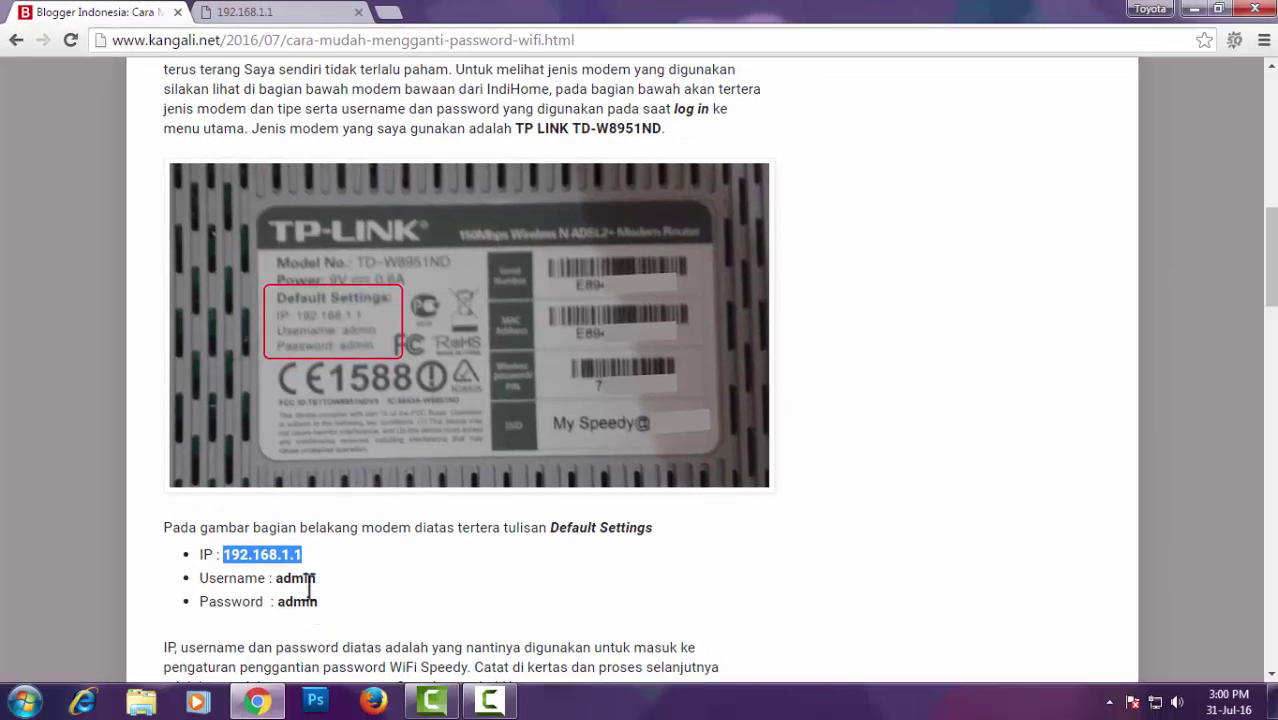
left_click(290, 13)
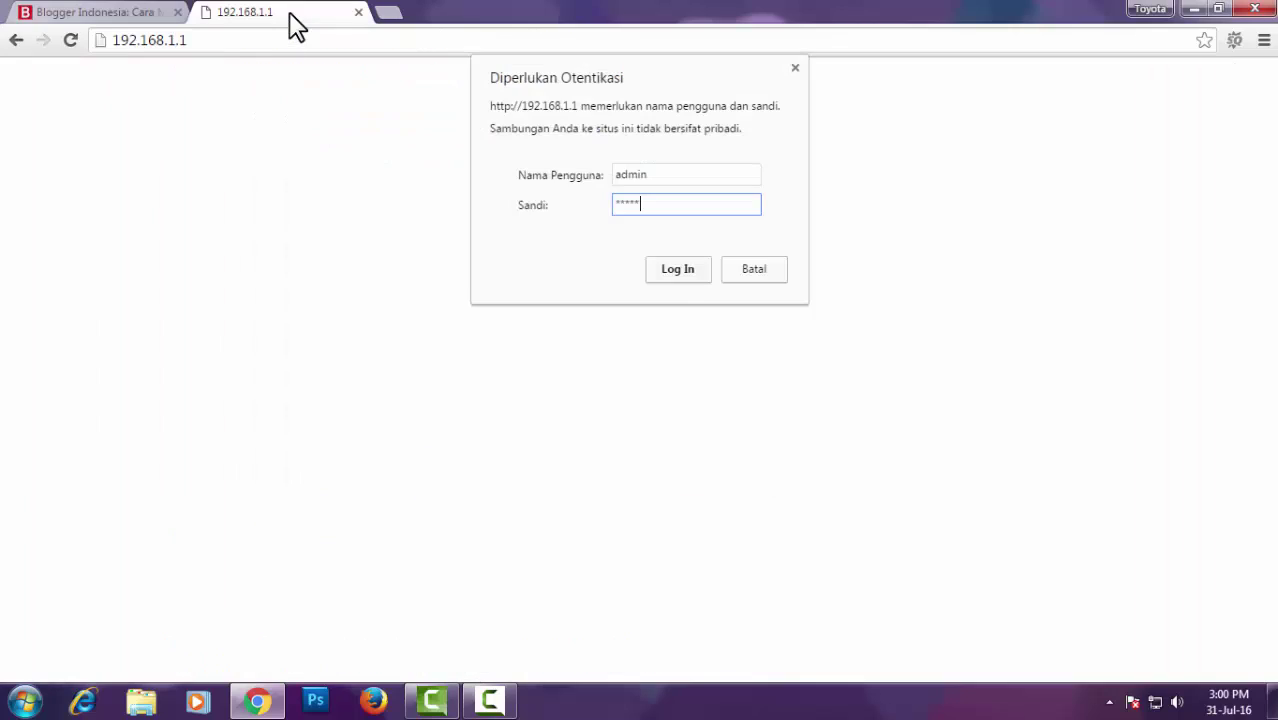
left_click(686, 268)
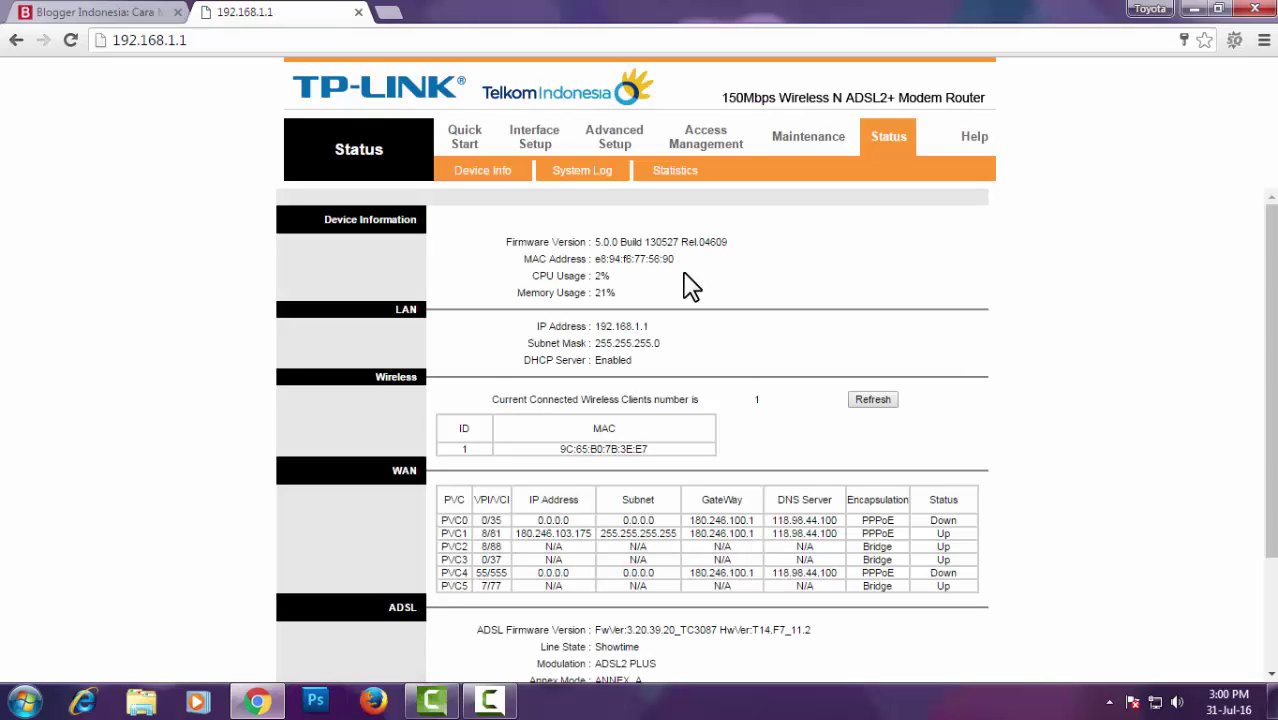
Open the Interface Setup Internet page and highlight the PPPoE Username label
left_click(538, 148)
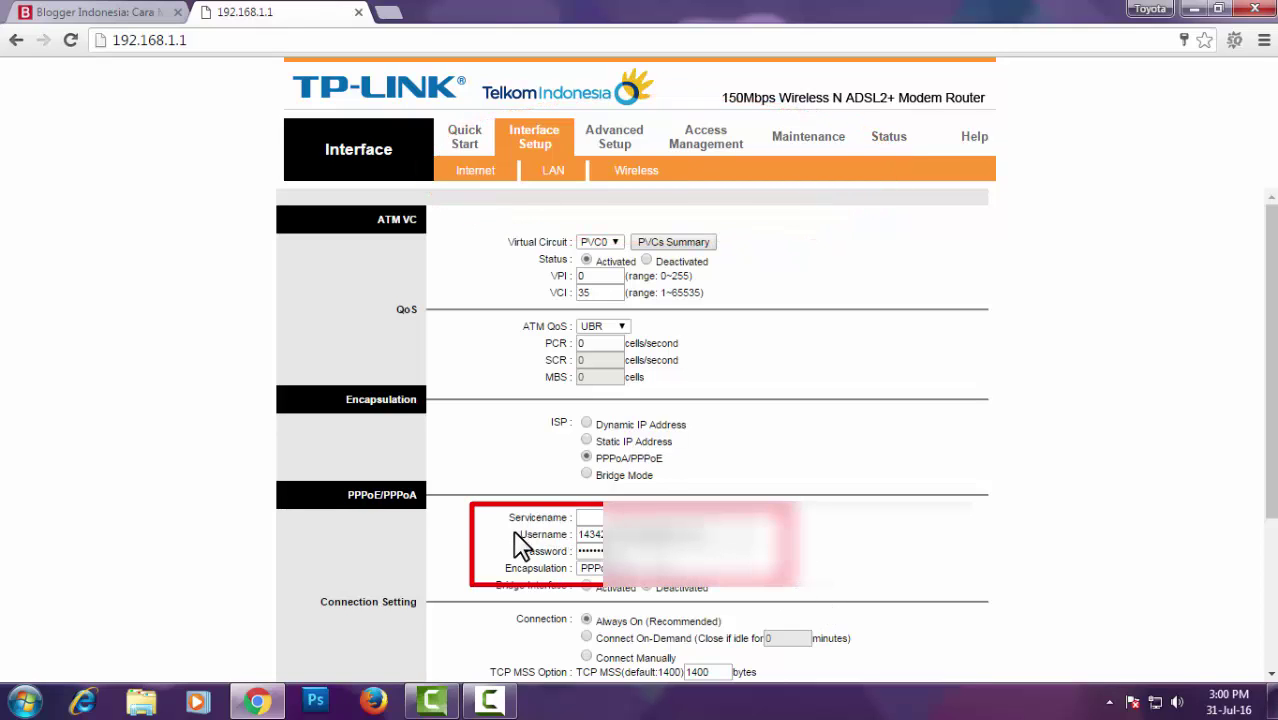
left_click_drag(521, 535, 576, 535)
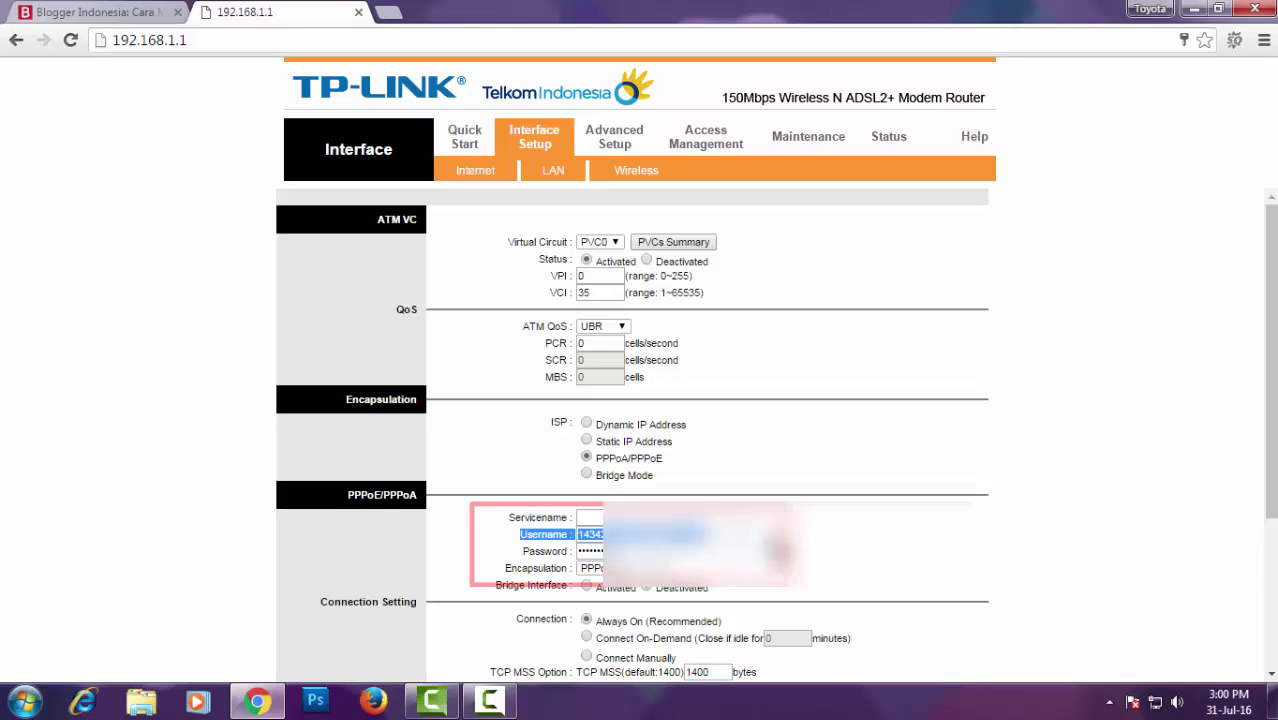
left_click(772, 548)
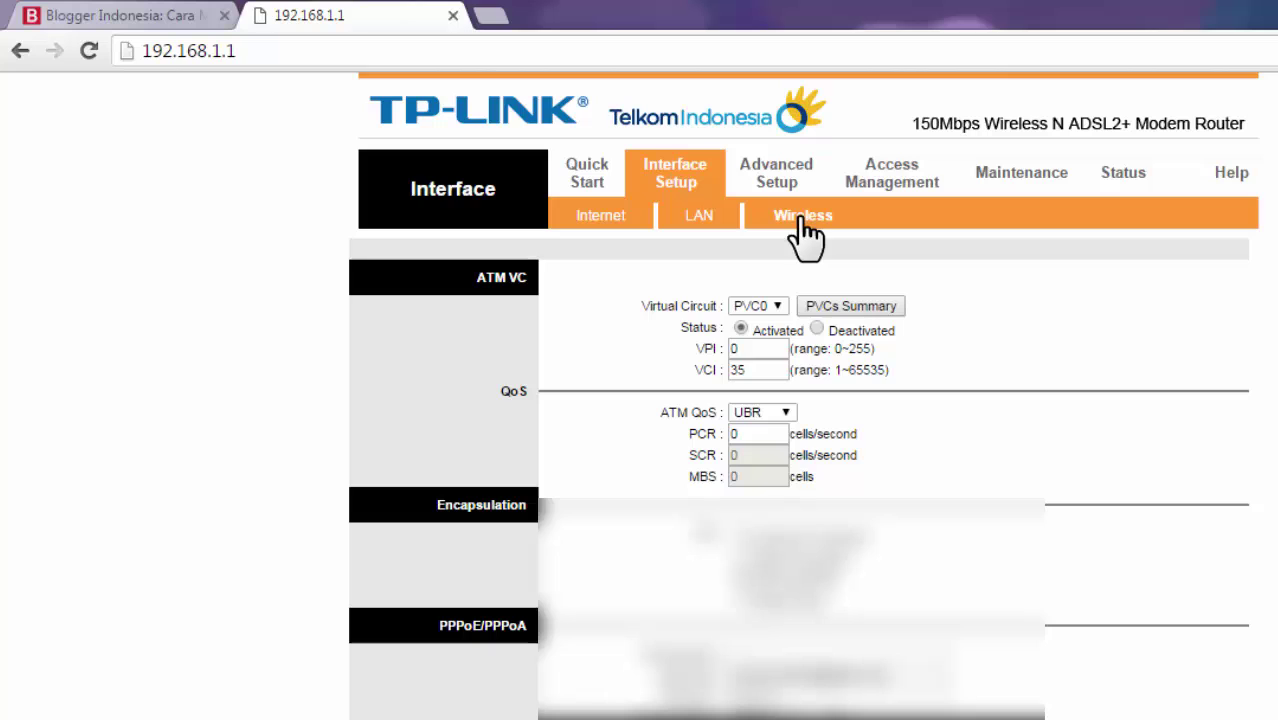
Open the Wireless sub-tab and scroll to the SSID MyNameIsRed and WPA2-PSK key fields
left_click(802, 222)
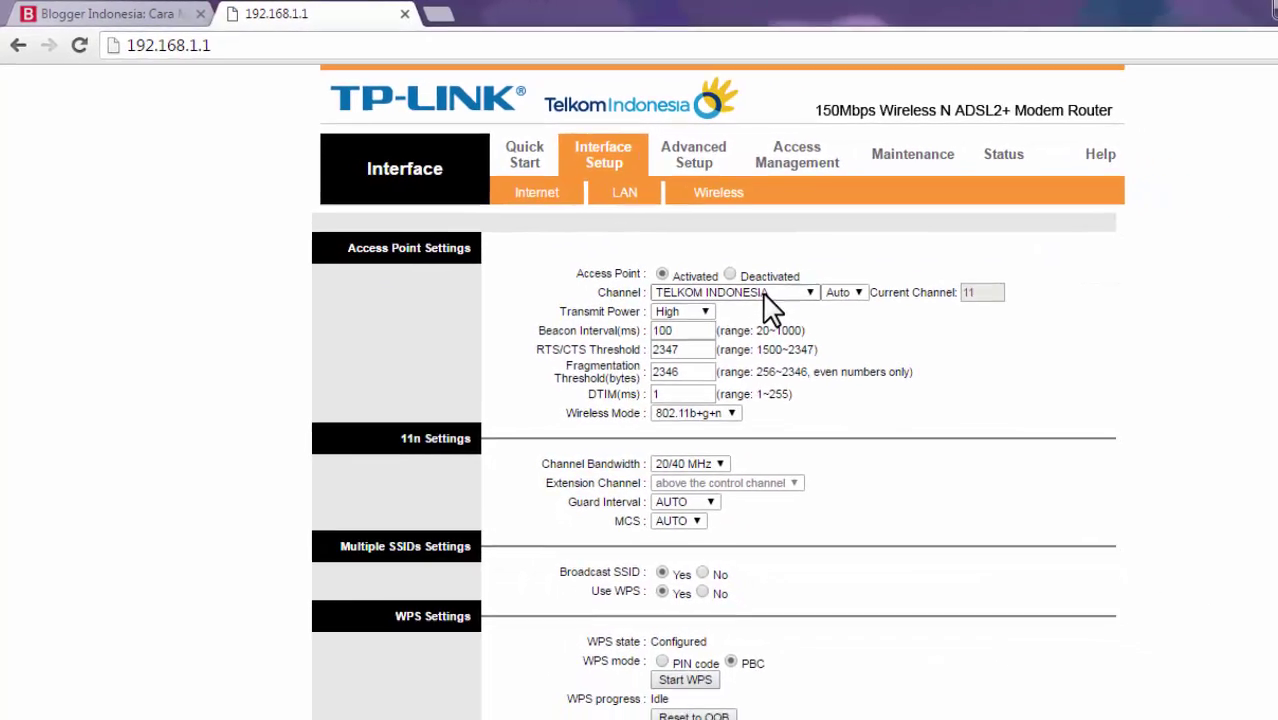
scroll(770, 310, "down", 5)
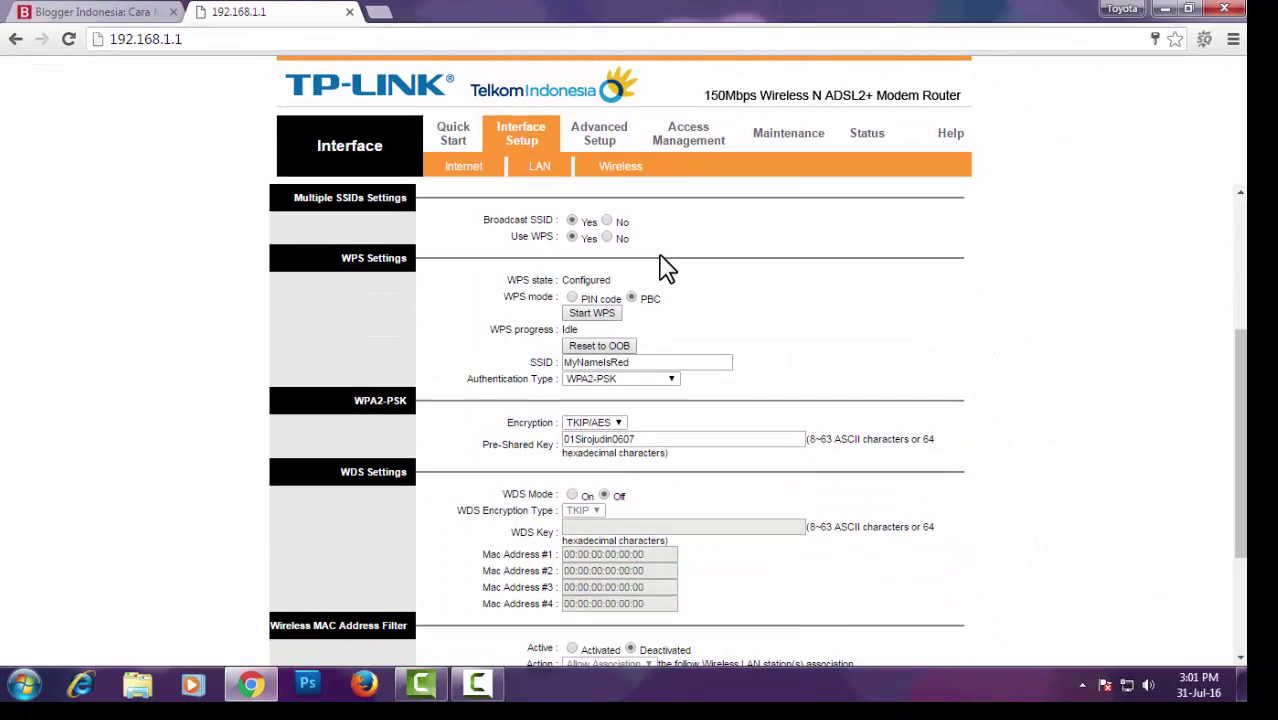
scroll(702, 268, "down", 1)
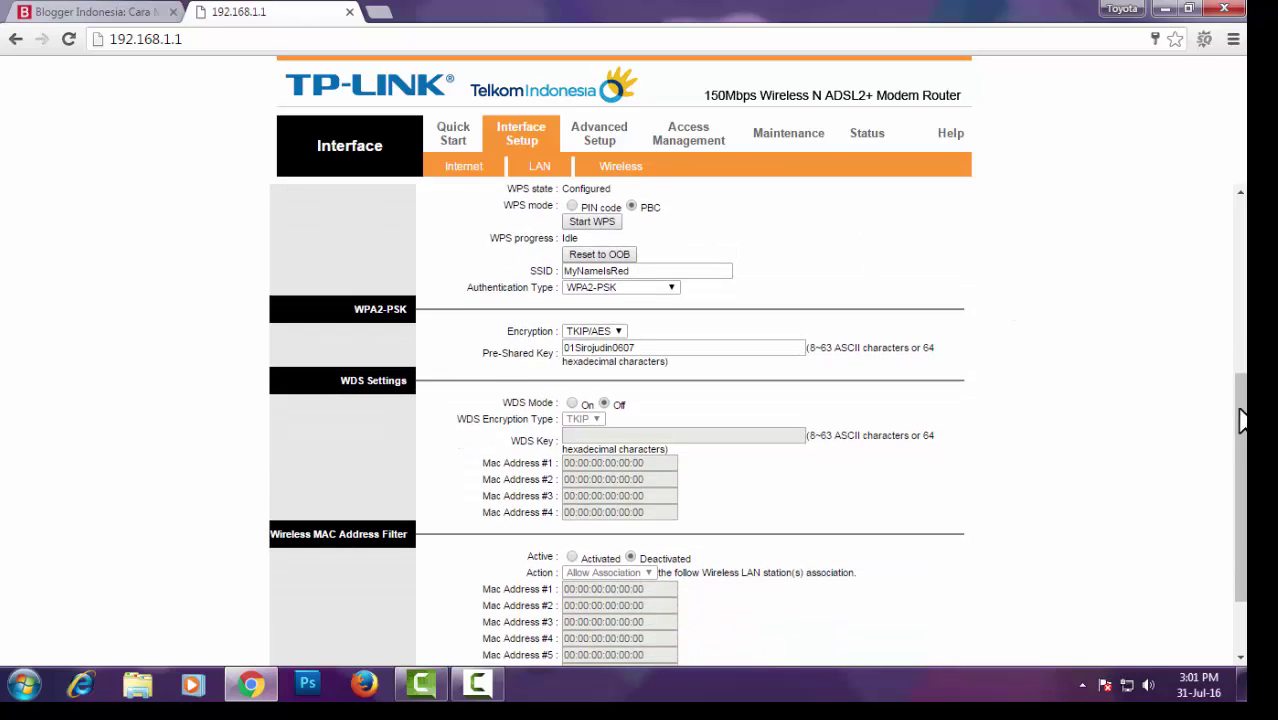
left_click_drag(1240, 420, 1240, 412)
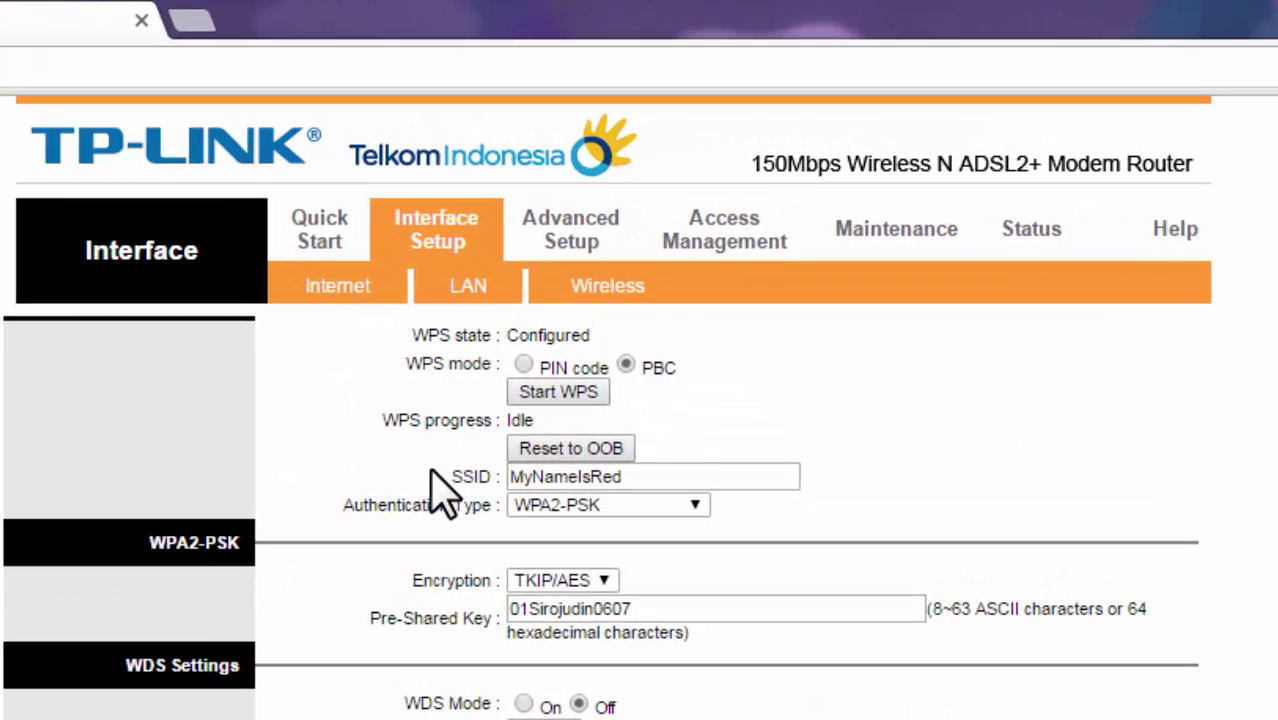
double_click(476, 477)
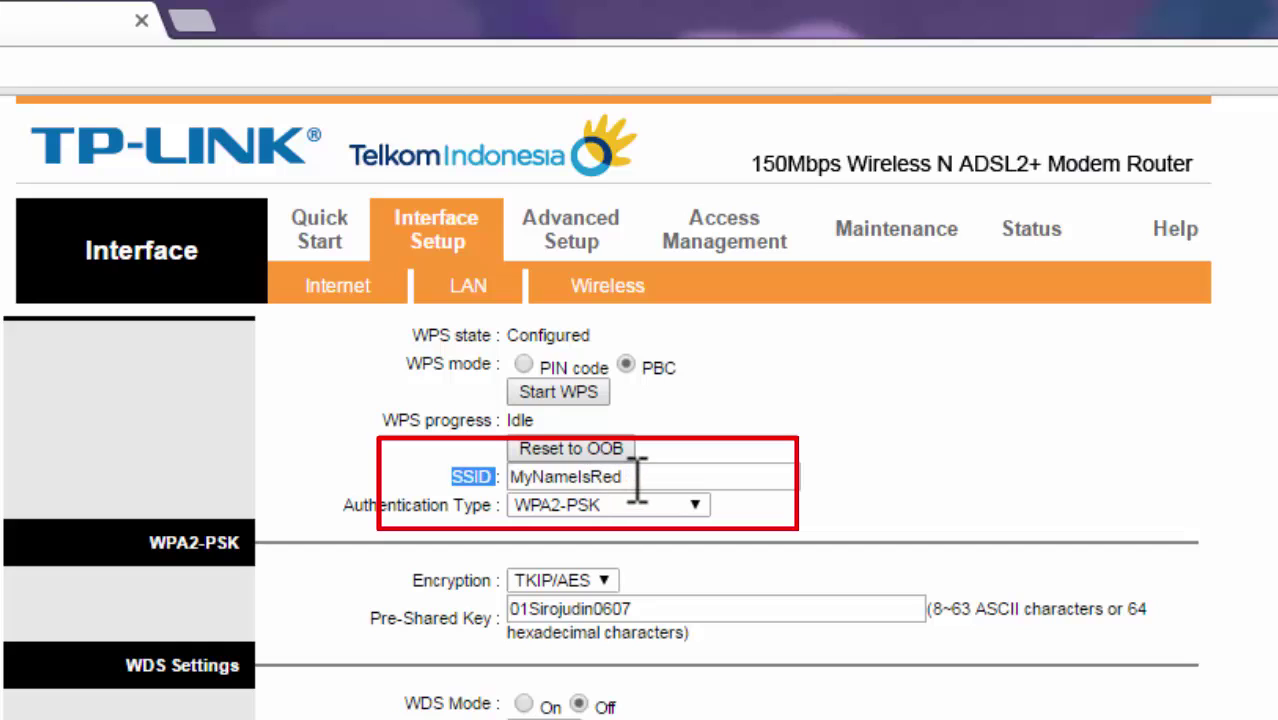
left_click_drag(639, 486, 519, 470)
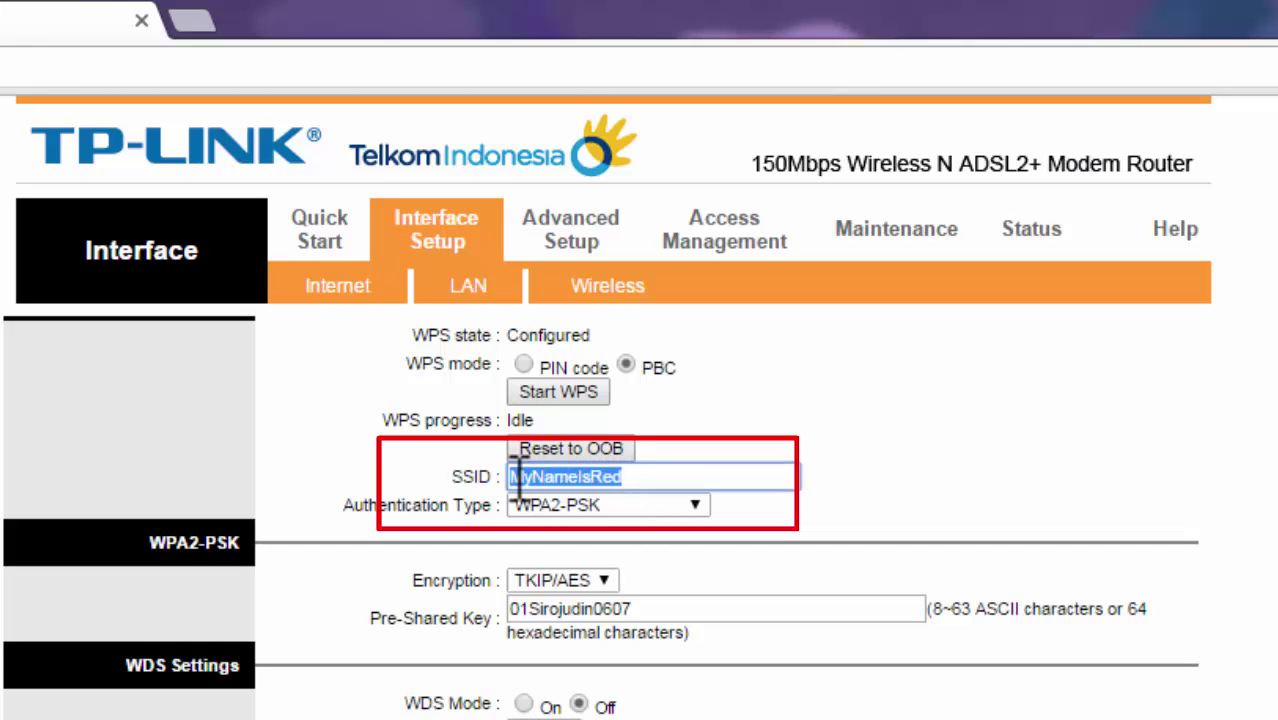
left_click(836, 500)
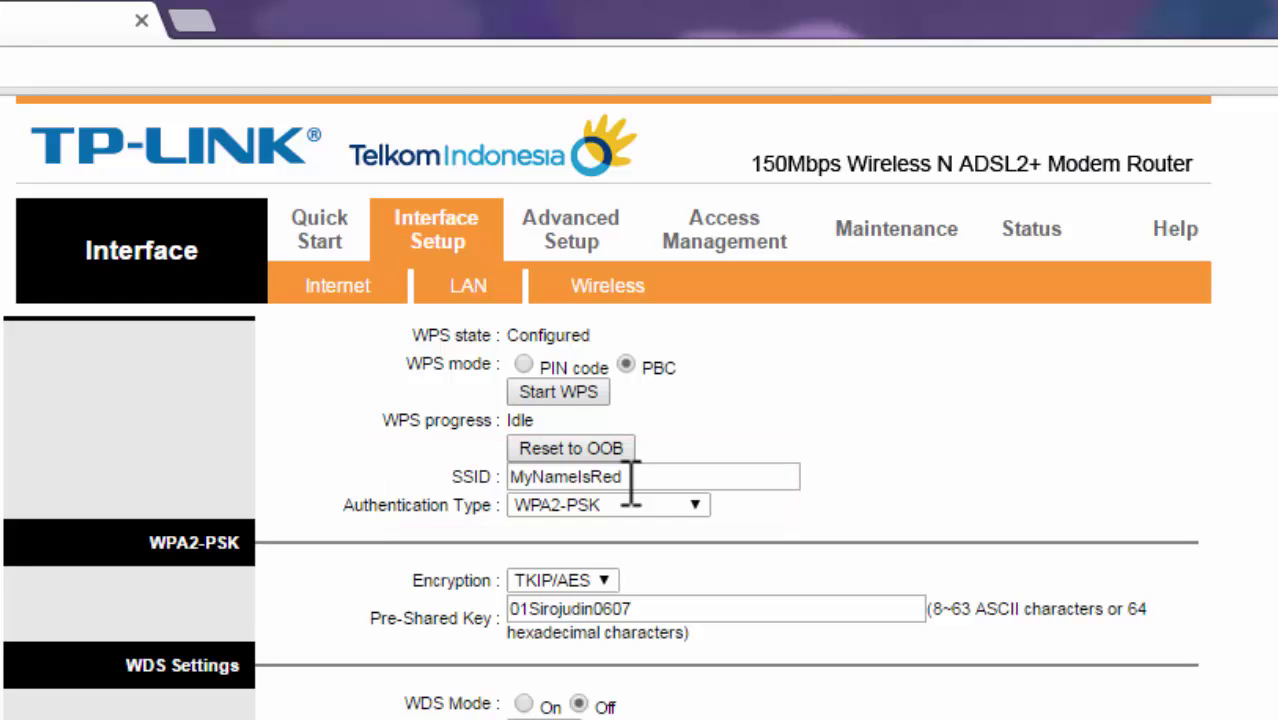
left_click_drag(631, 477, 510, 478)
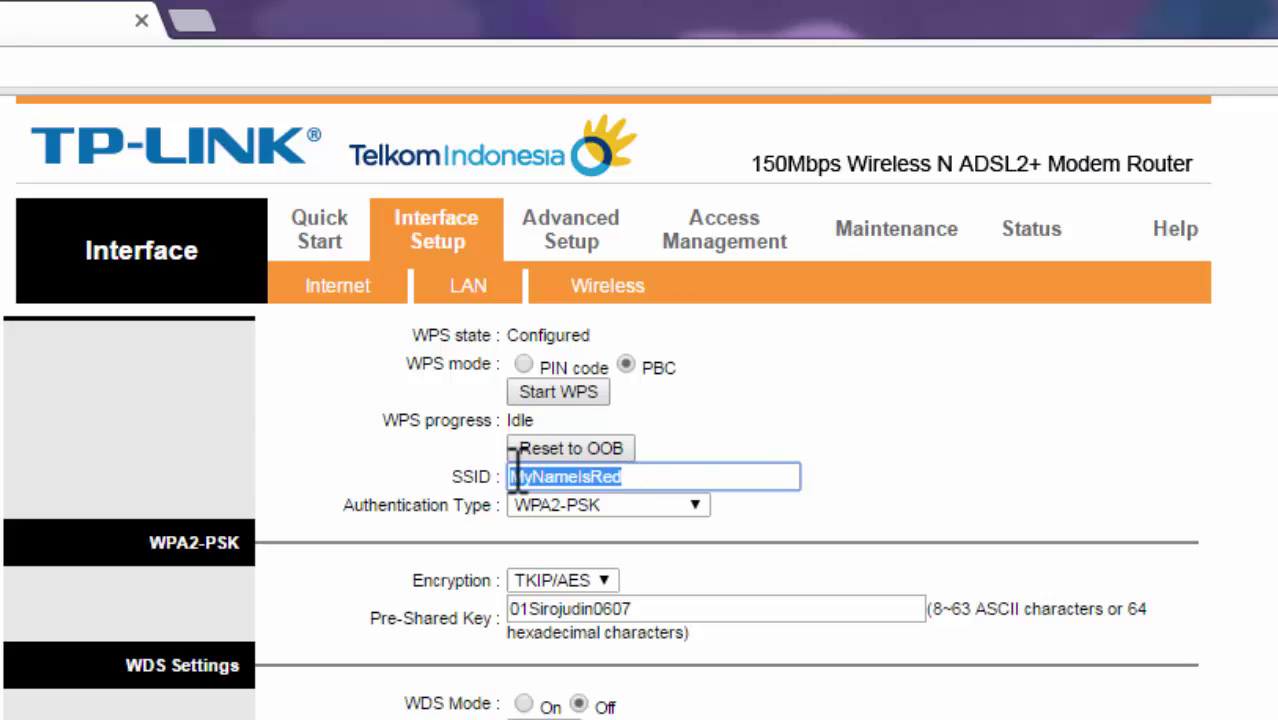
left_click(643, 477)
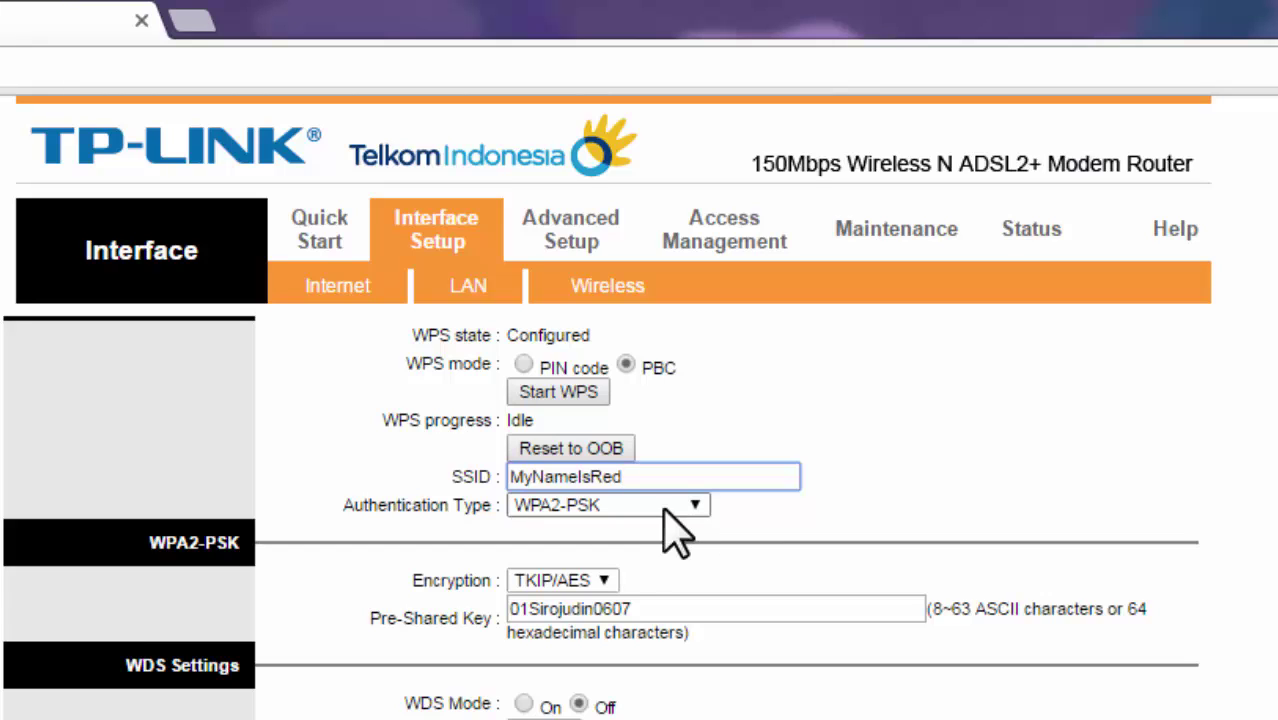
left_click_drag(370, 619, 491, 614)
left_click_drag(656, 606, 519, 612)
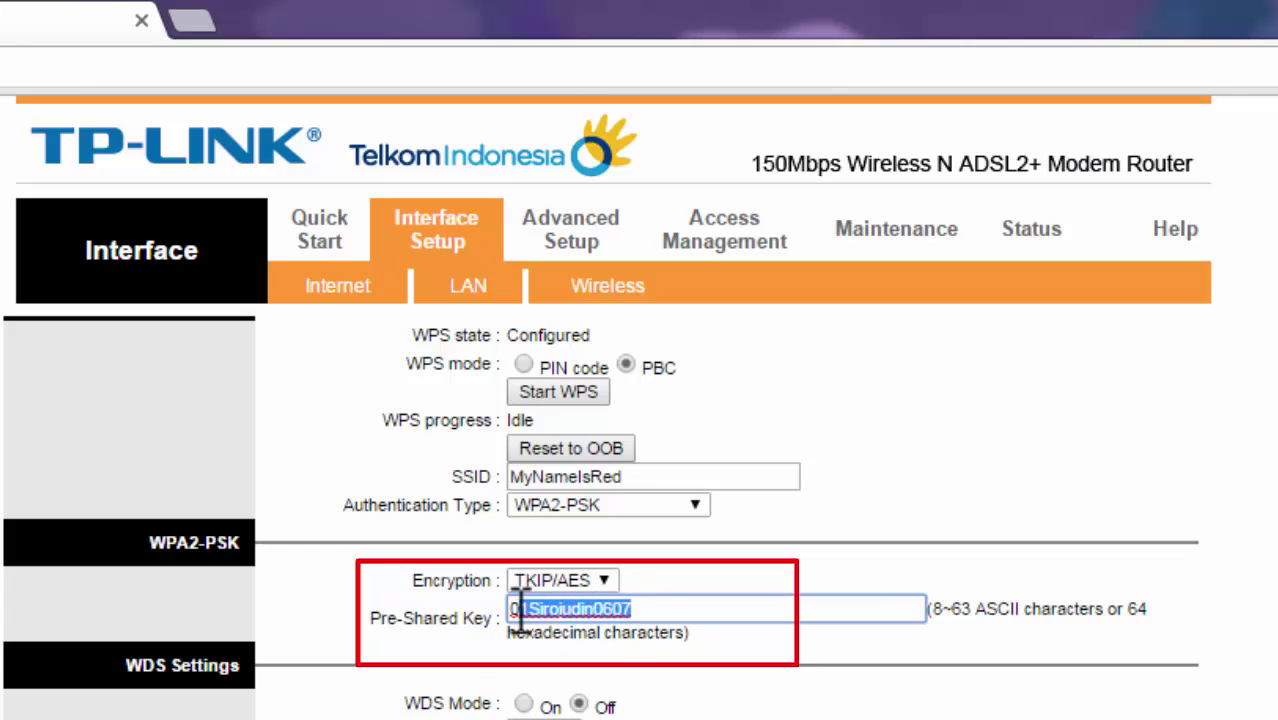
left_click(935, 648)
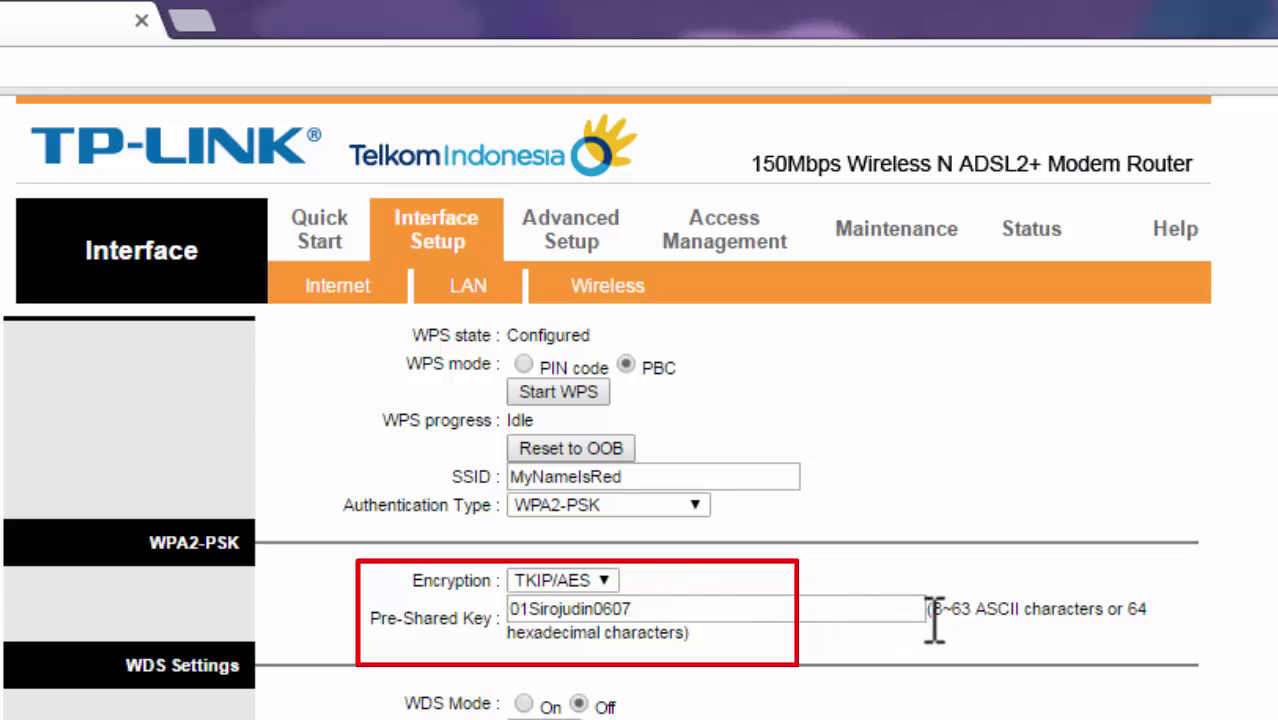
left_click_drag(928, 614, 937, 640)
double_click(819, 606)
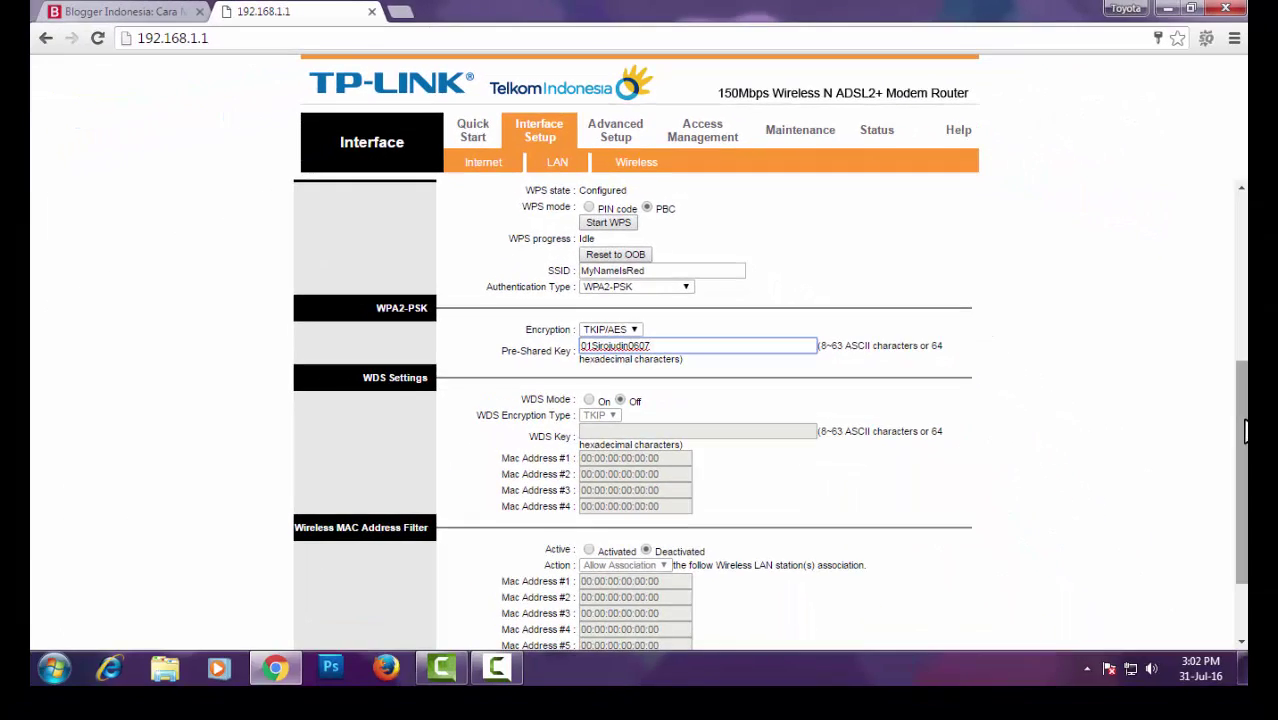
Save the wireless settings, then re-authenticate as admin with the router password
left_click_drag(1244, 412, 1244, 485)
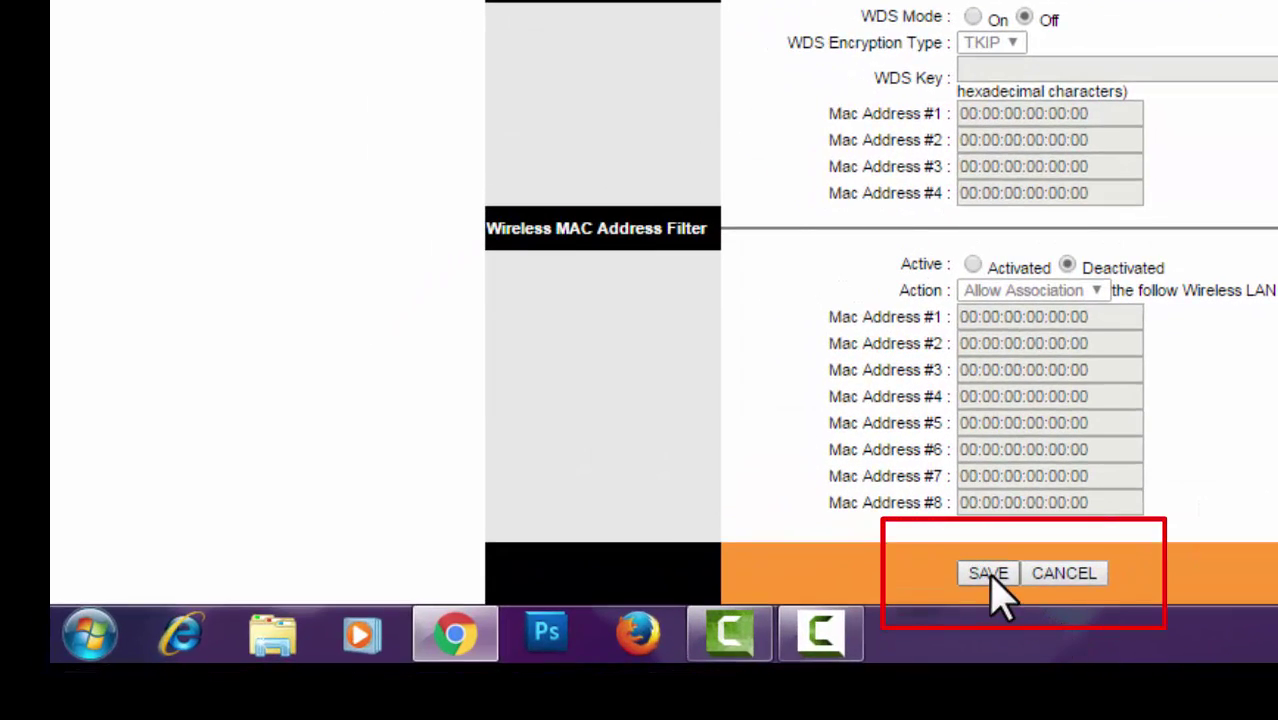
left_click(988, 576)
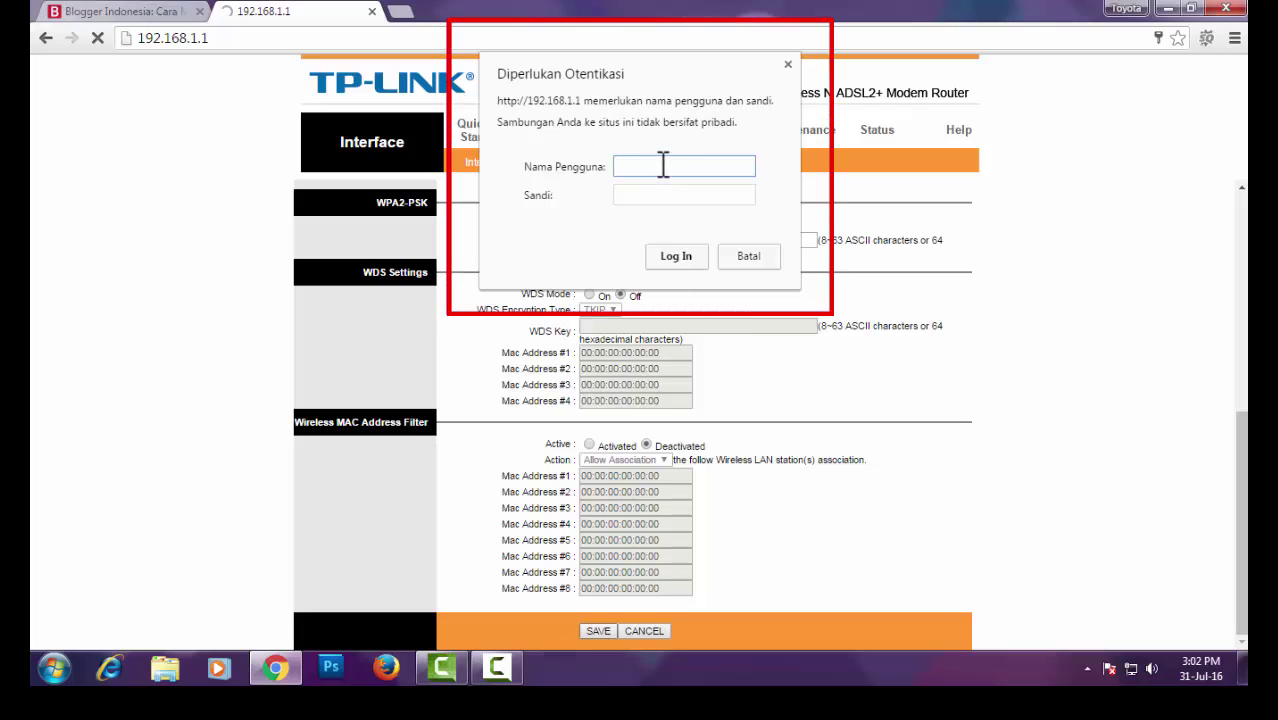
type("admin")
left_click(650, 193)
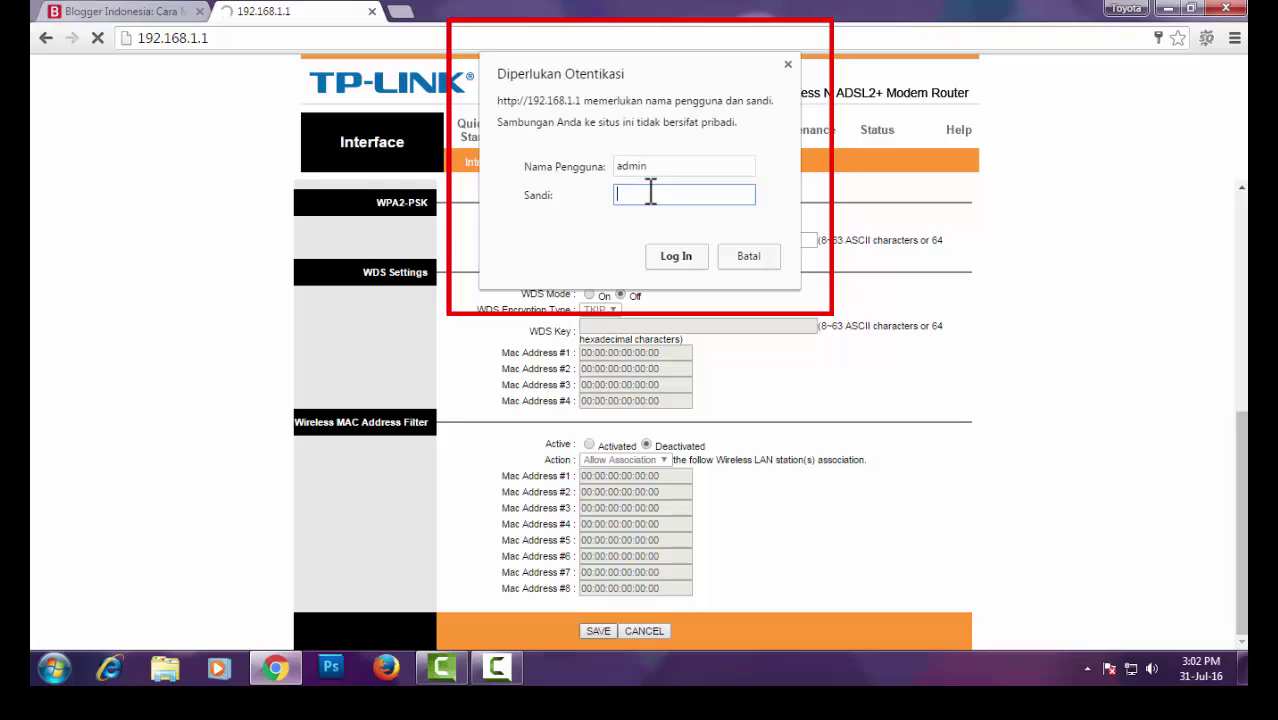
type("admin")
left_click(676, 258)
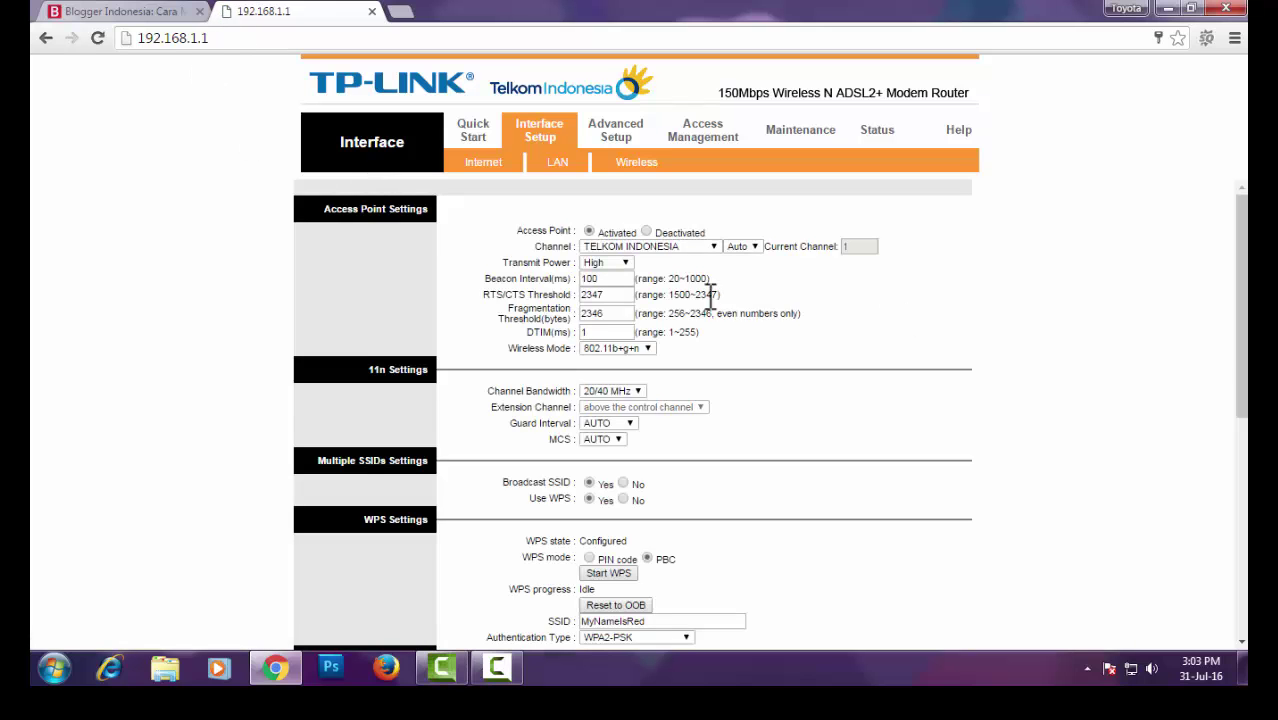
Scroll through the wireless page, then close the 192.168.1.1 tab
scroll(700, 386, "down", 3)
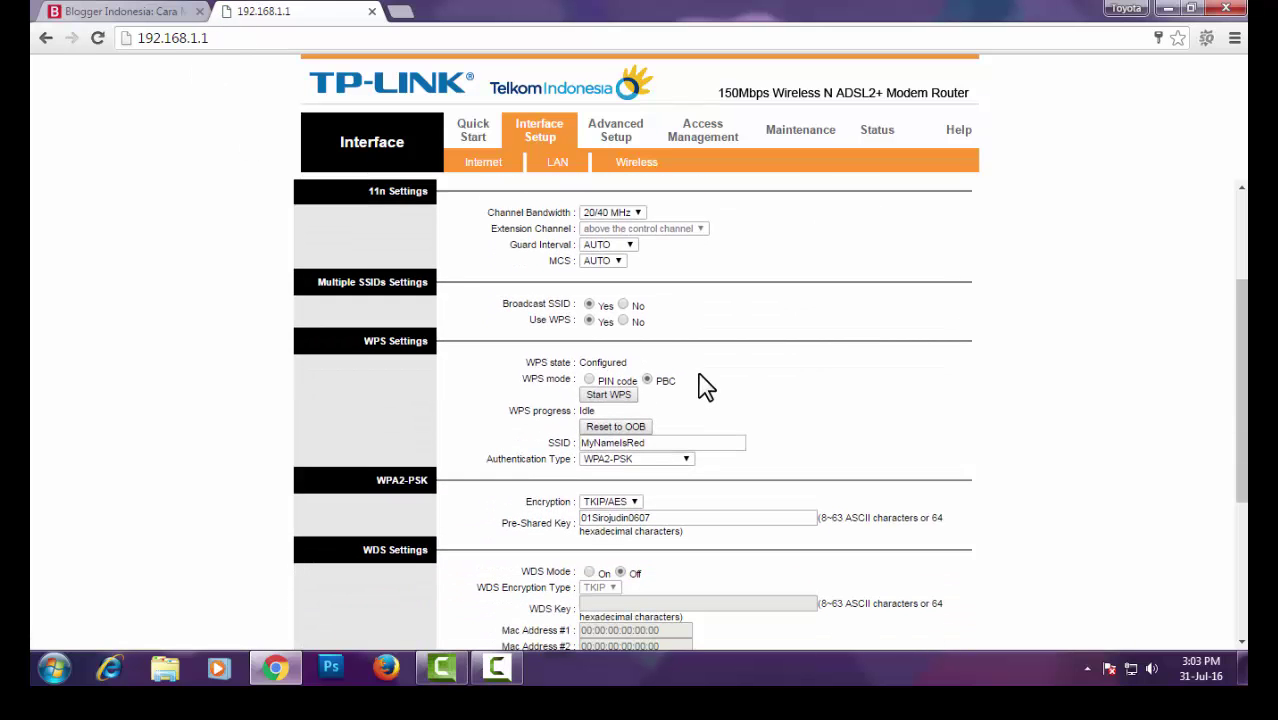
scroll(706, 386, "down", 3)
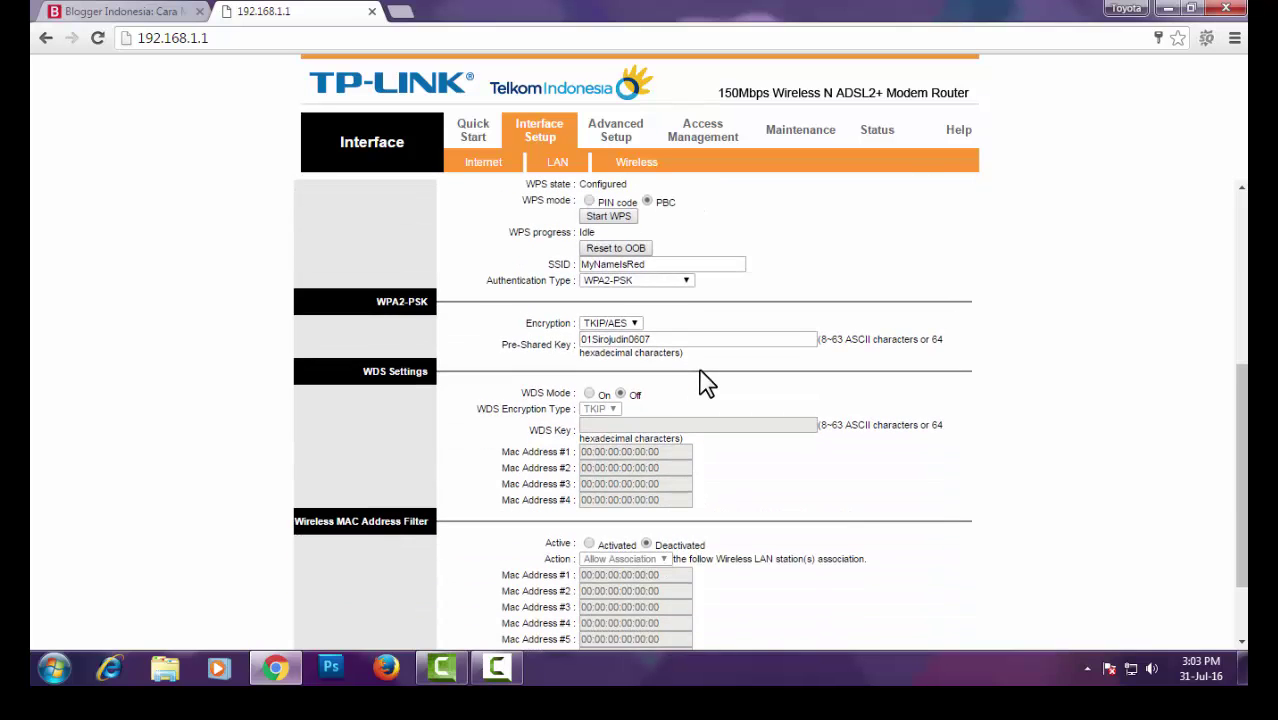
scroll(706, 384, "down", 3)
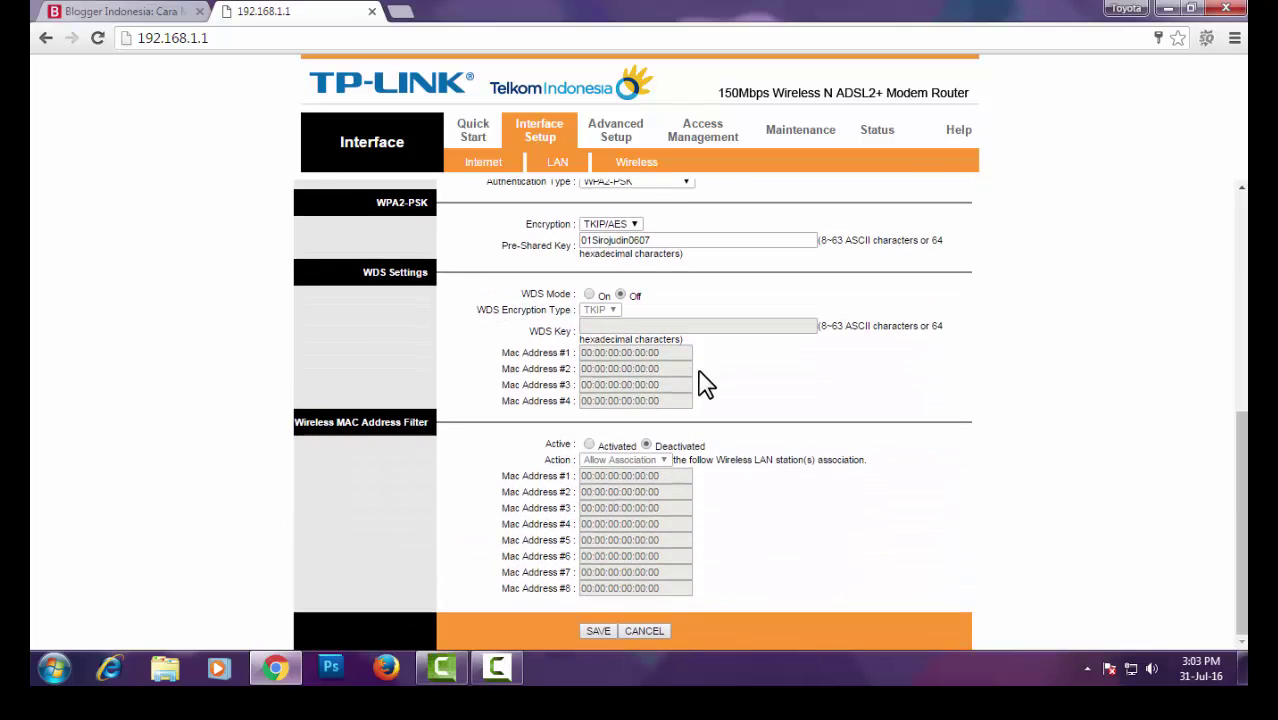
scroll(706, 384, "up", 8)
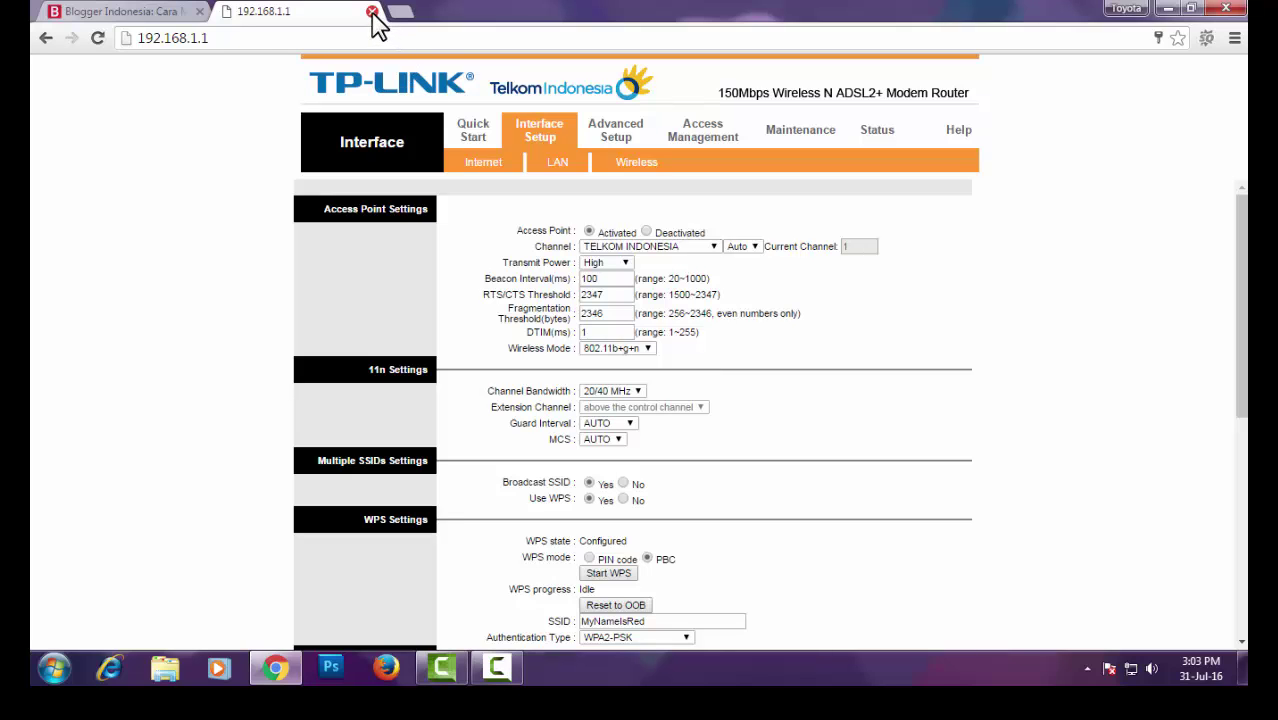
left_click(372, 12)
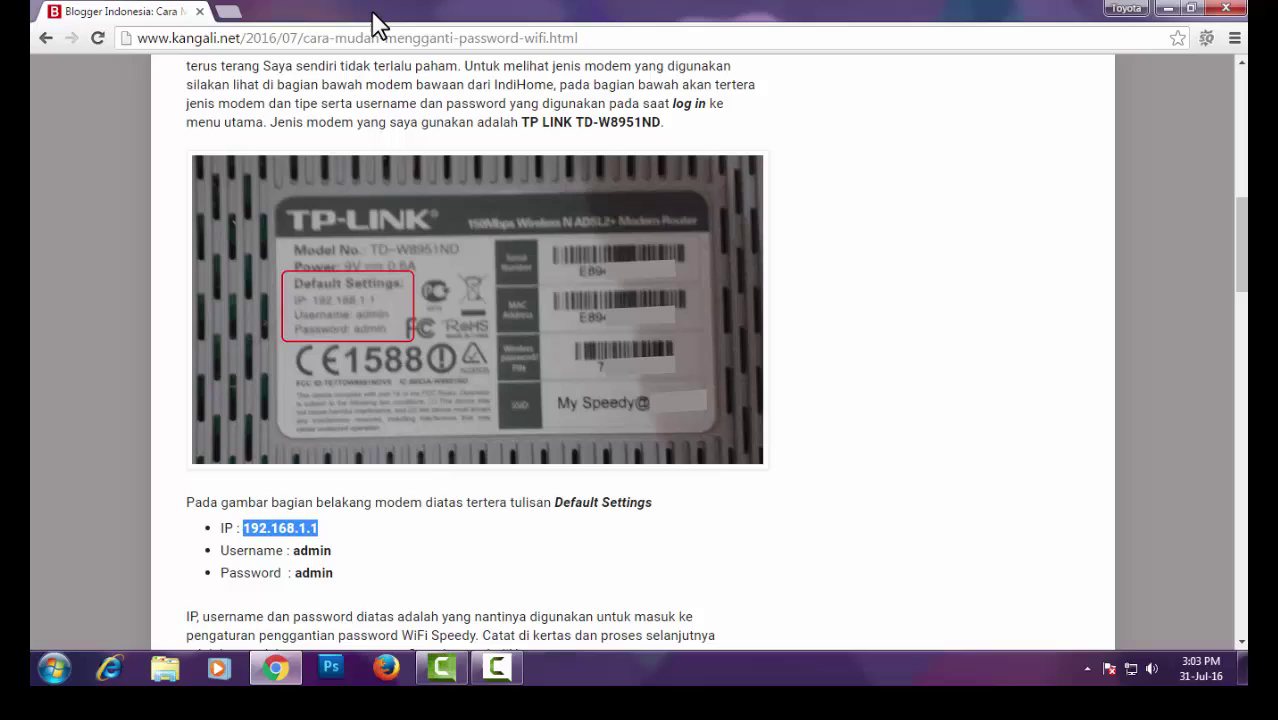
left_click(929, 232)
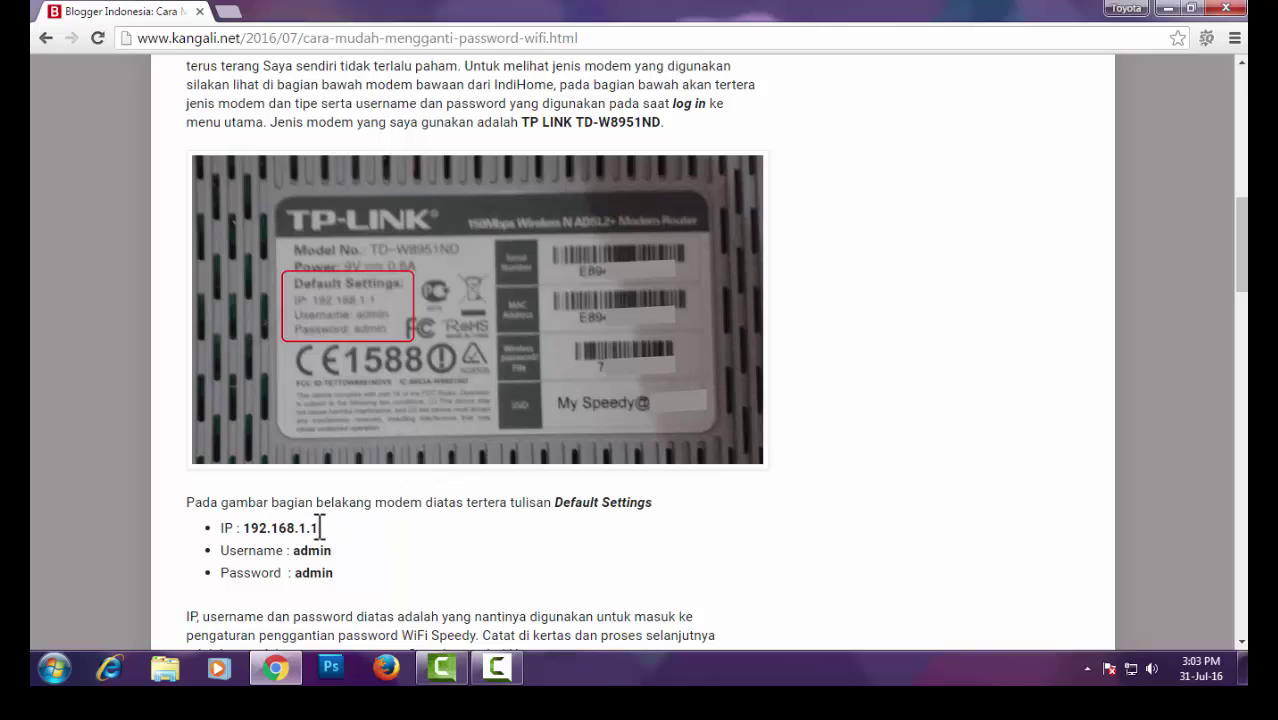
left_click_drag(320, 528, 249, 528)
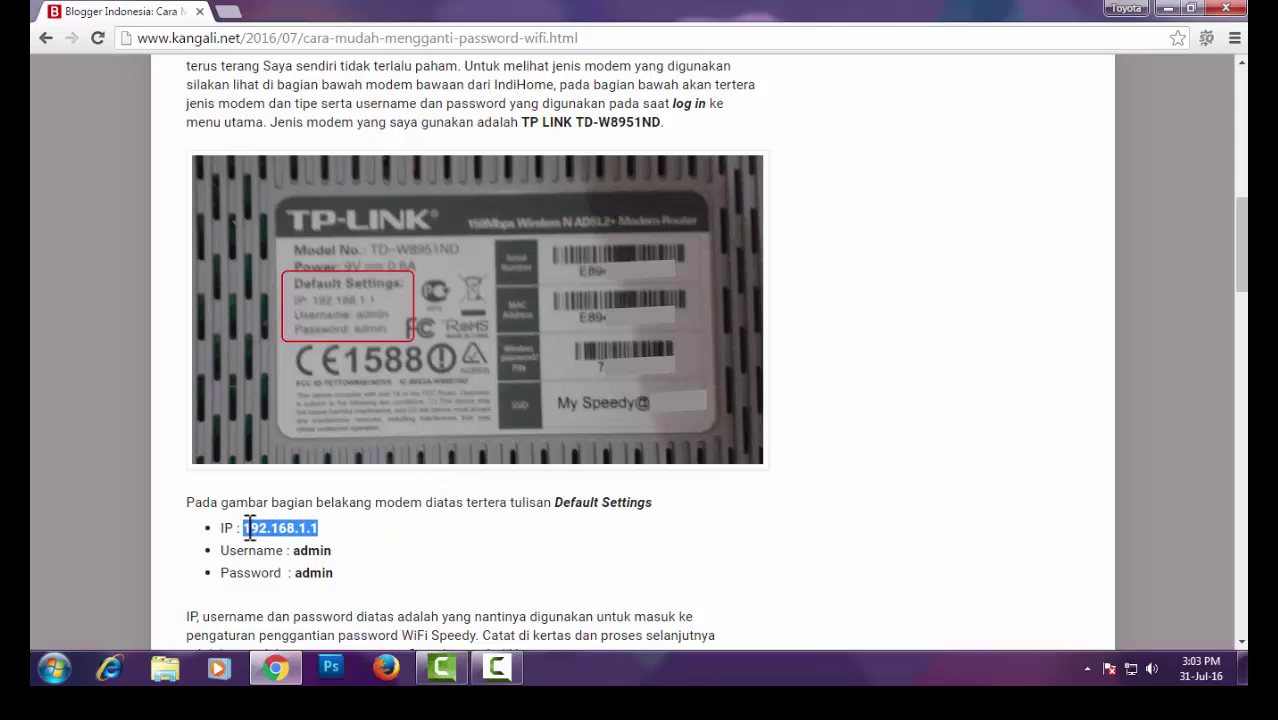
left_click(350, 538)
scroll(441, 281, "up", 2)
scroll(441, 283, "down", 4)
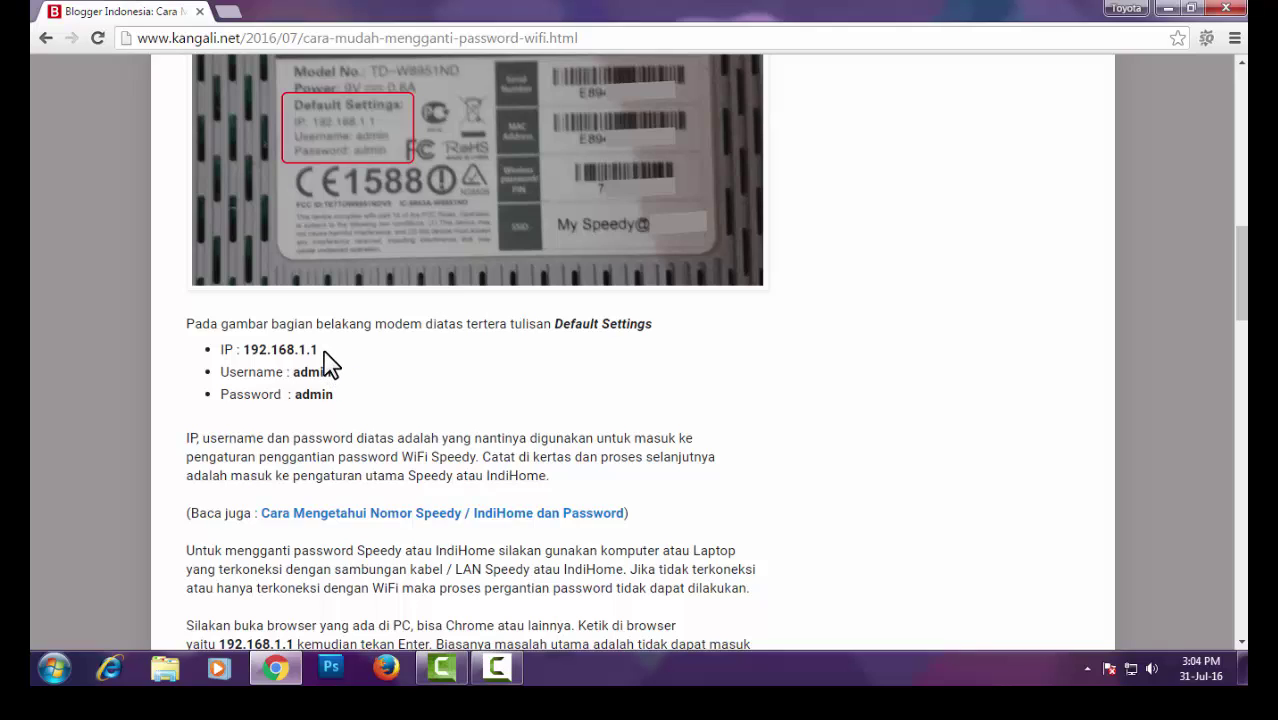
left_click_drag(321, 352, 247, 352)
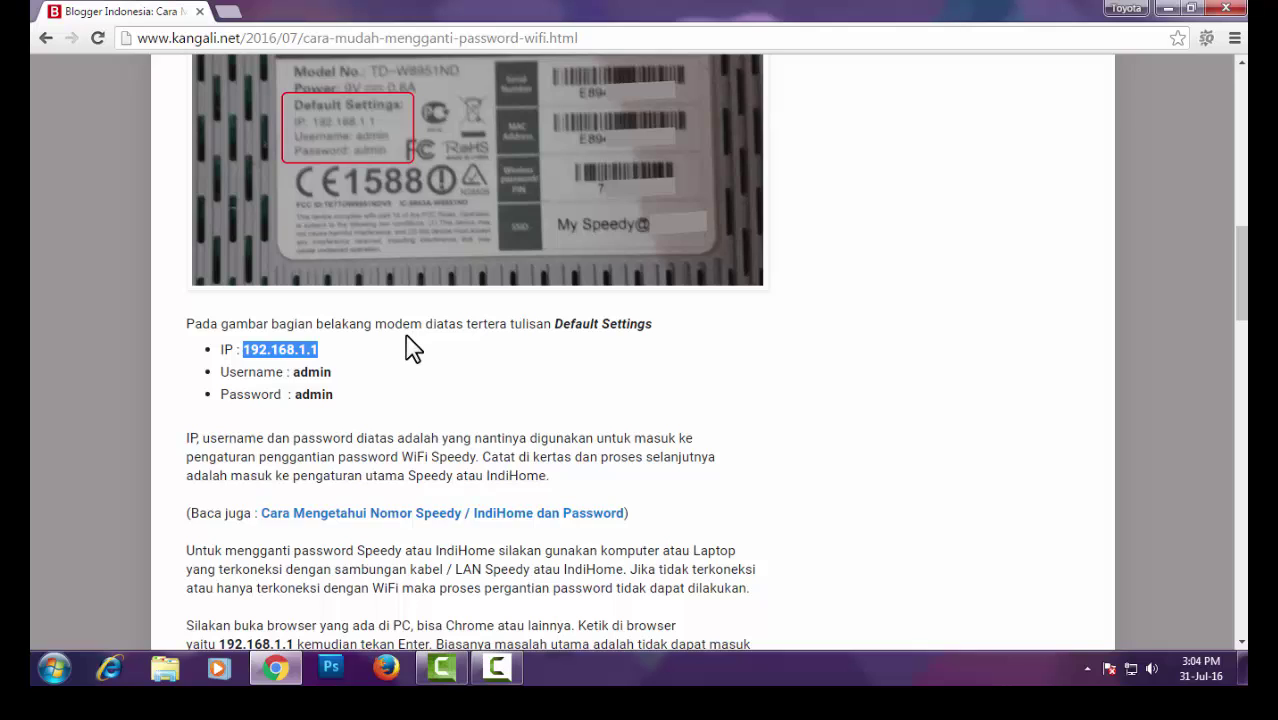
left_click(406, 336)
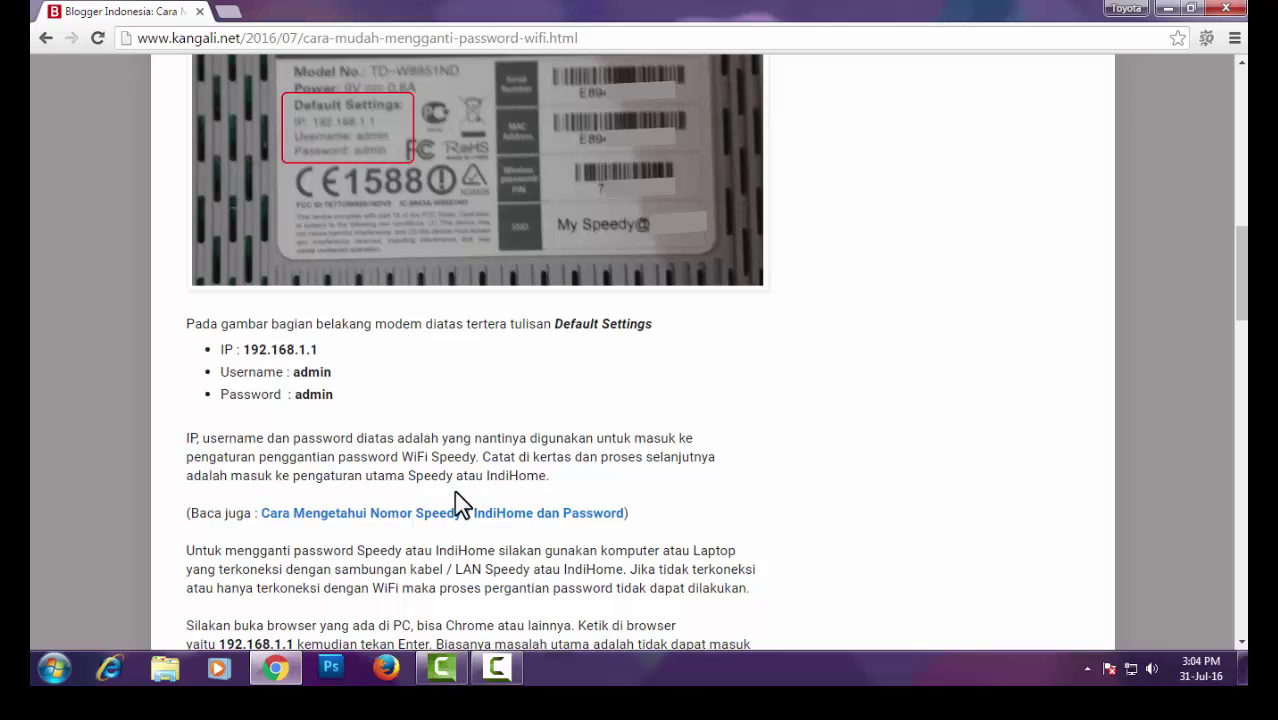
scroll(690, 392, "down", 2)
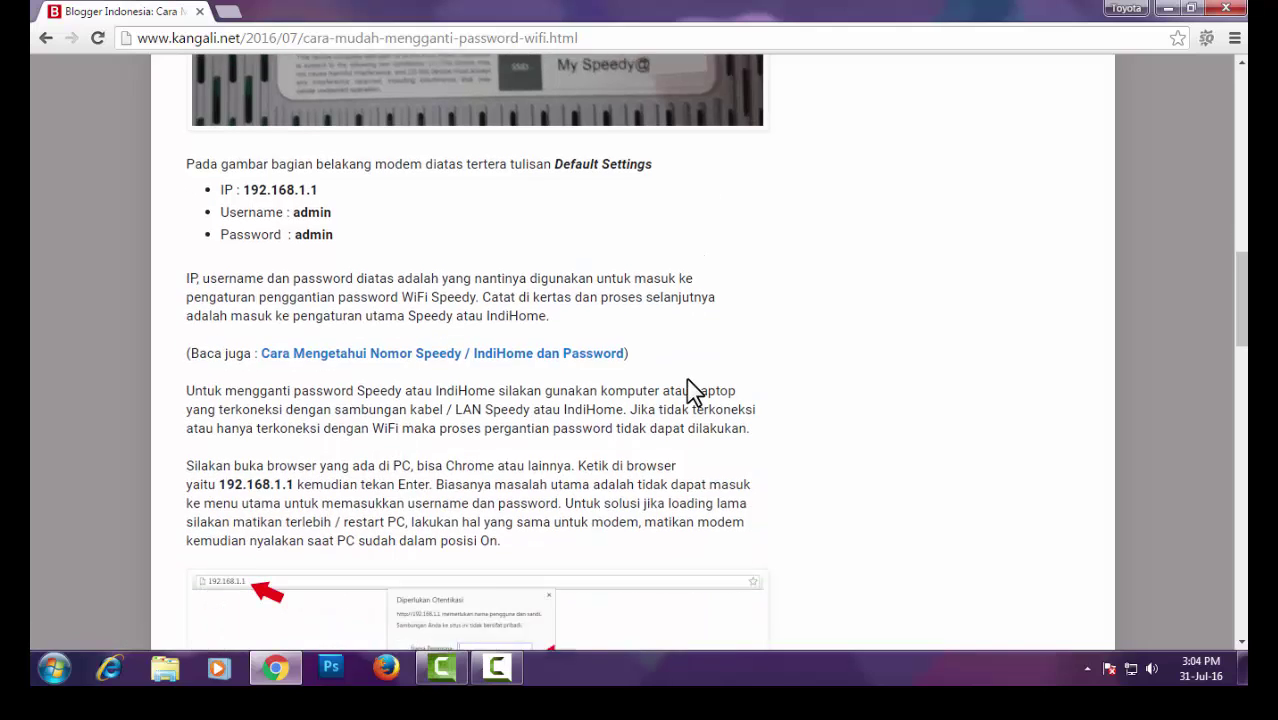
scroll(690, 385, "down", 6)
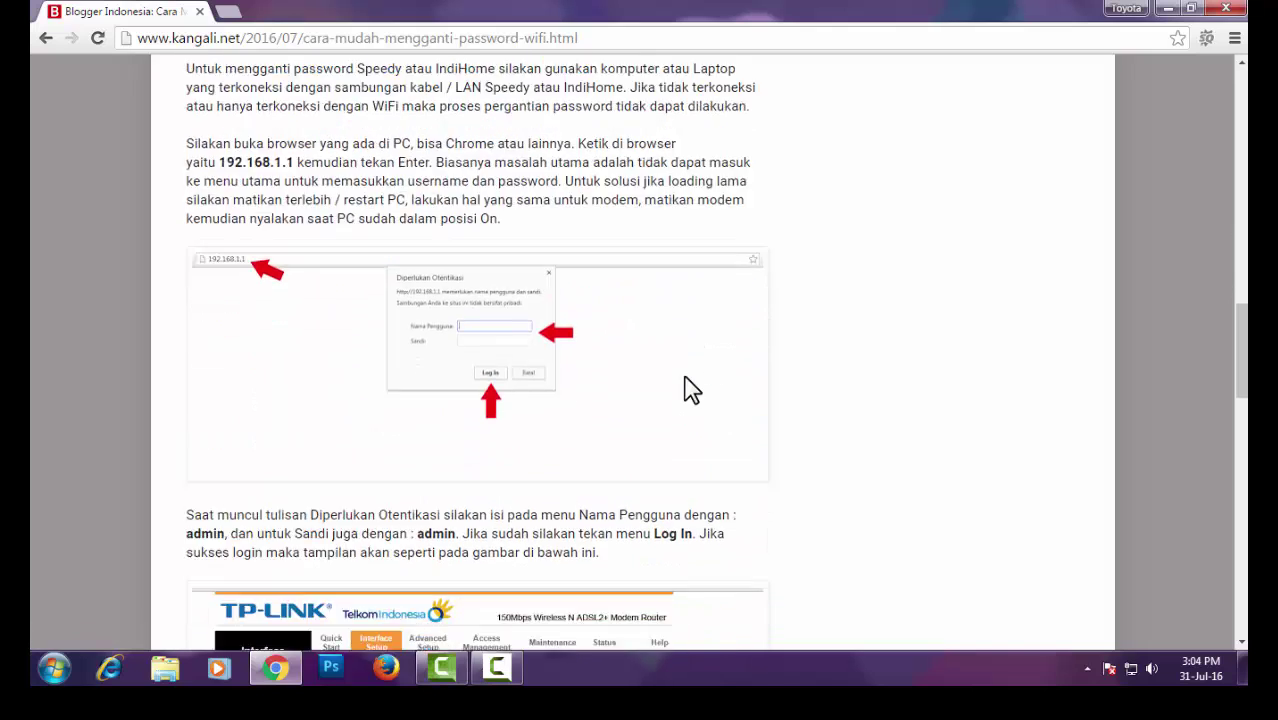
scroll(692, 390, "down", 4)
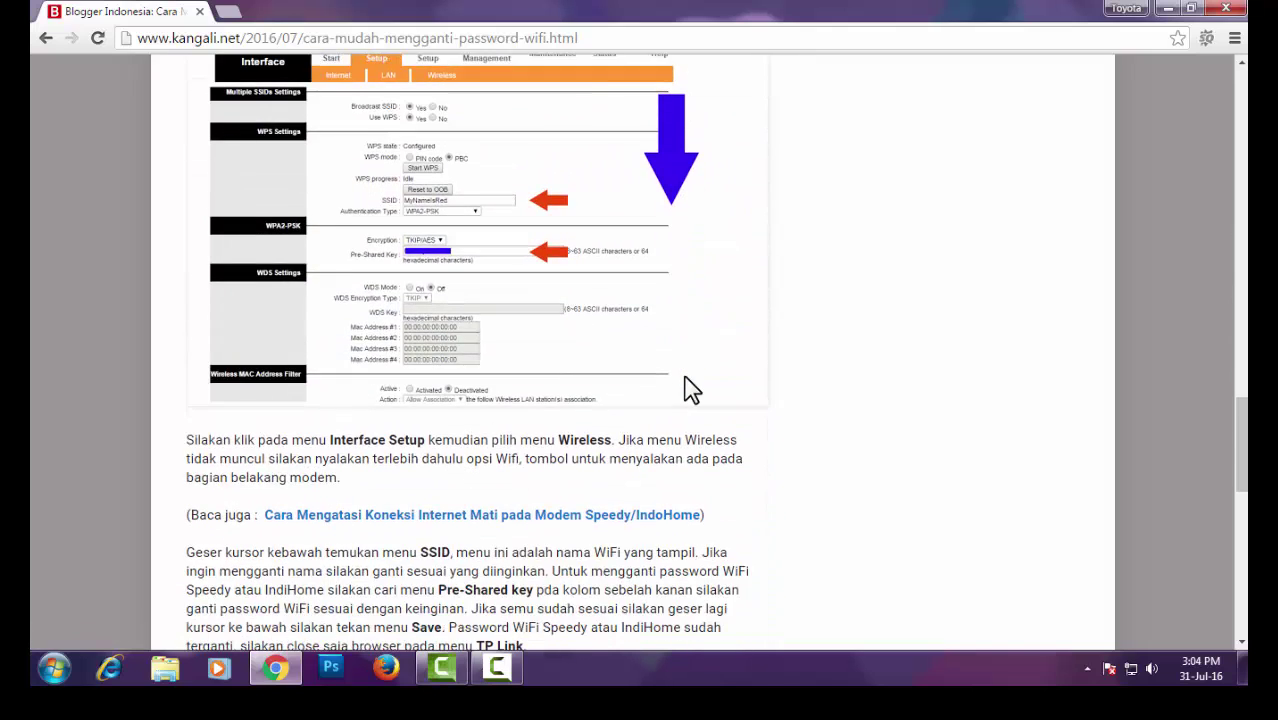
scroll(690, 390, "up", 12)
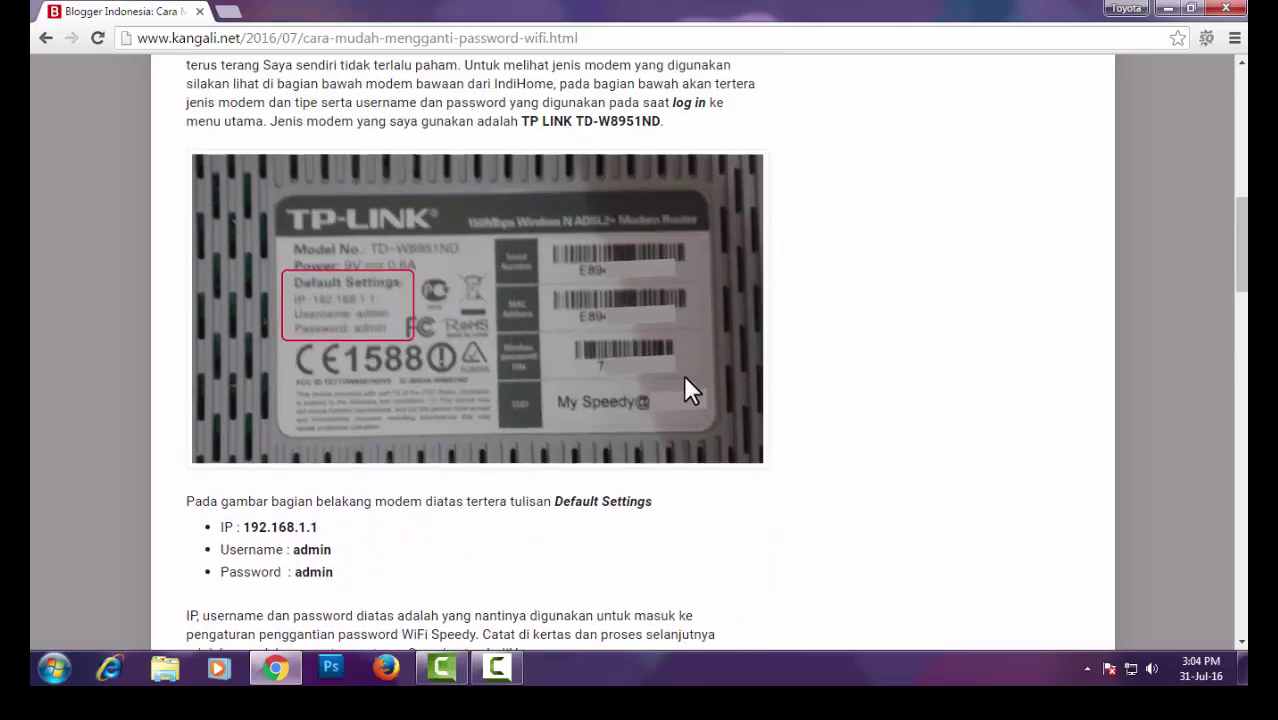
scroll(686, 380, "up", 4)
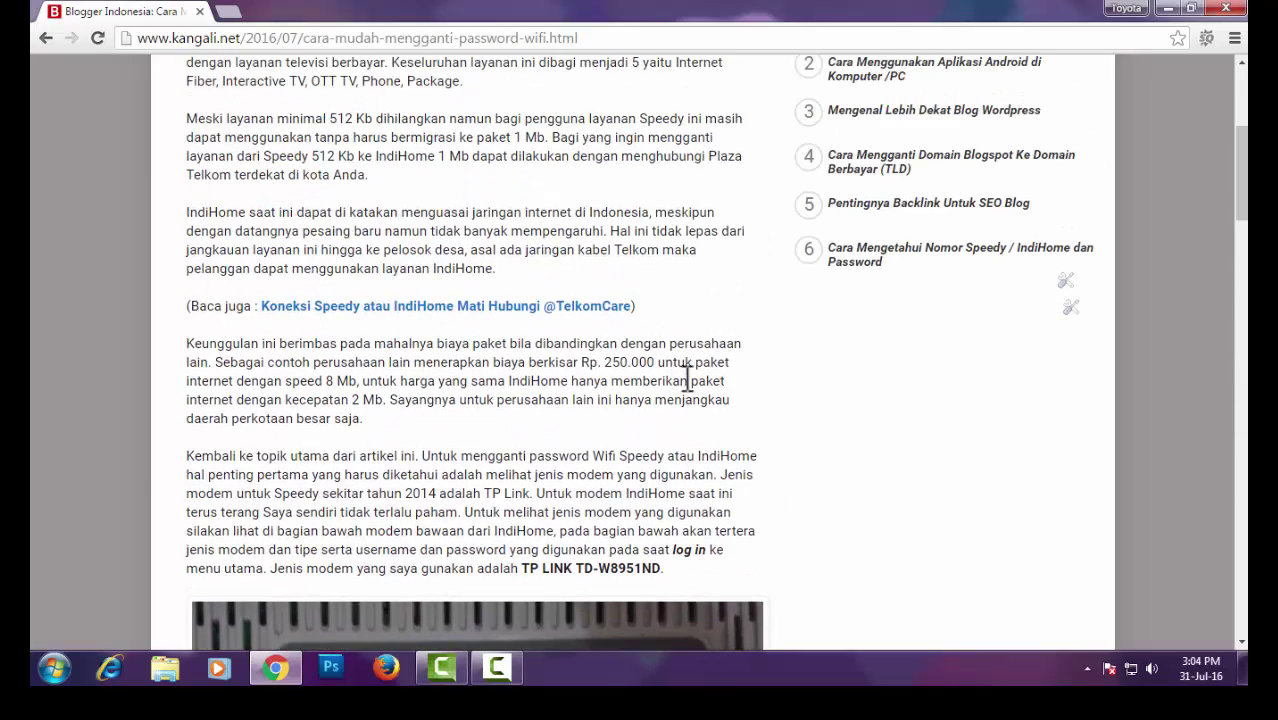
Open the linked TelkomCare outage article in a new tab and switch to it
right_click(504, 318)
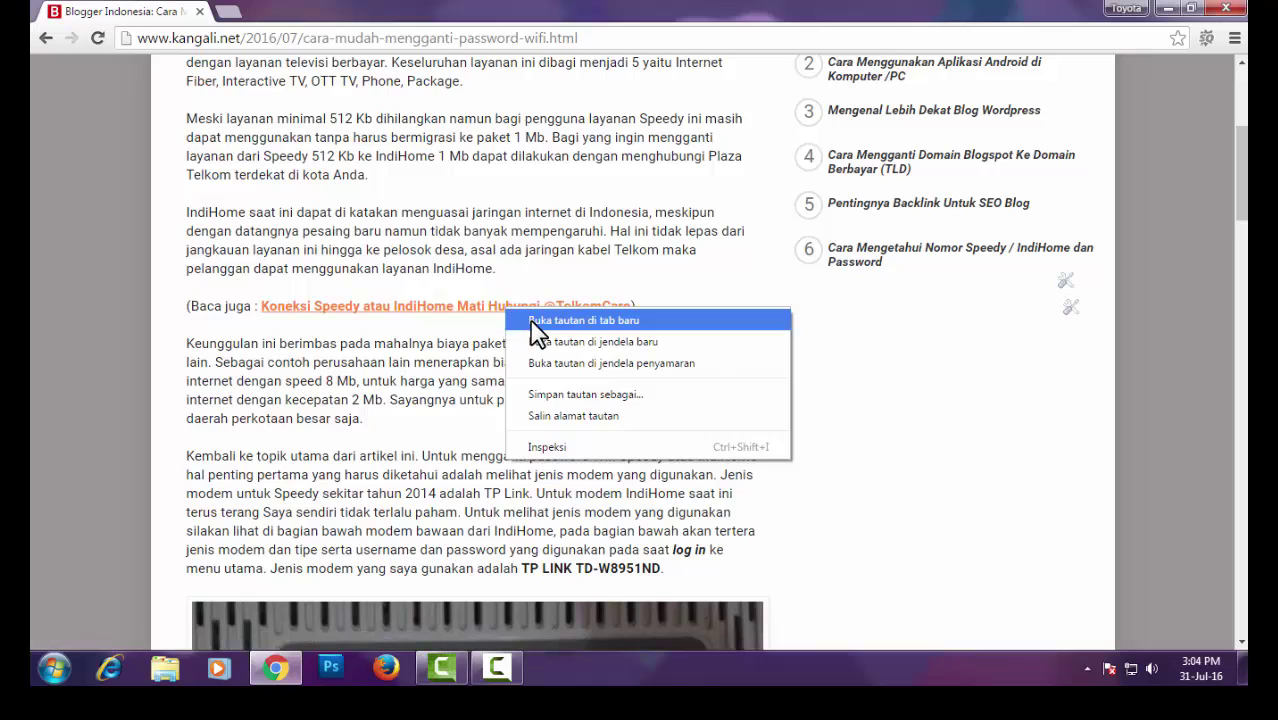
left_click(534, 326)
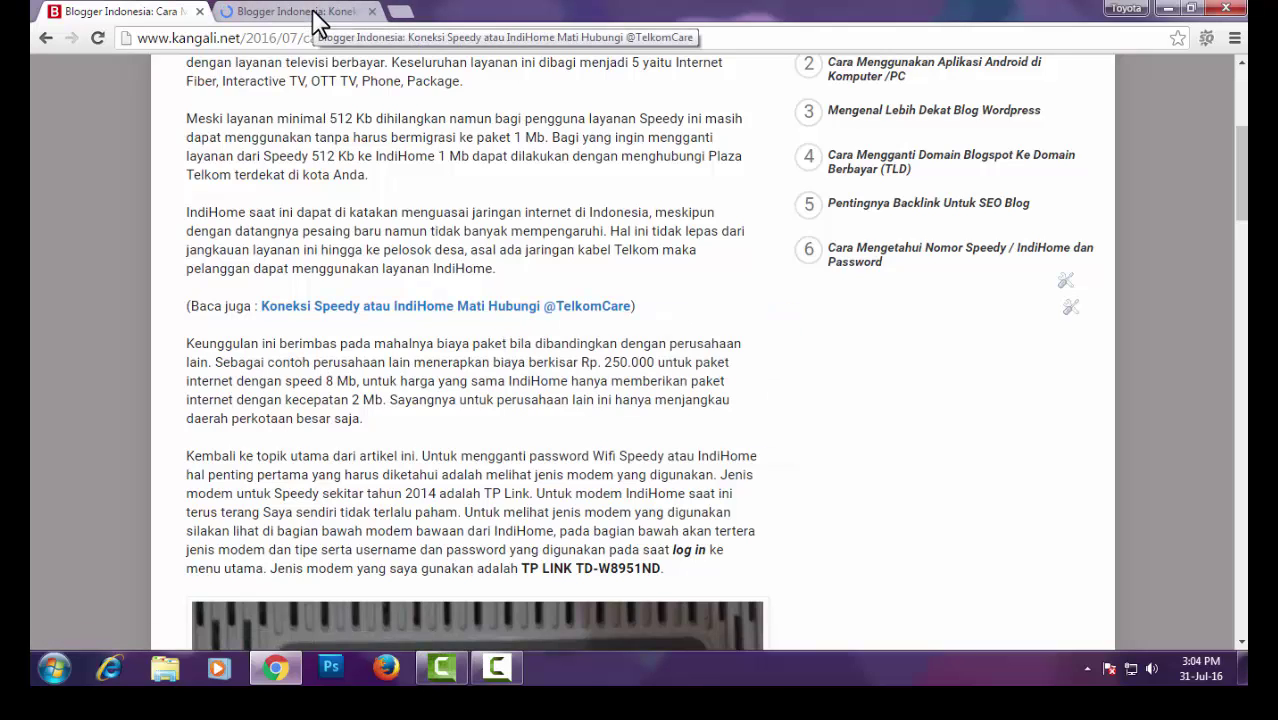
left_click(316, 18)
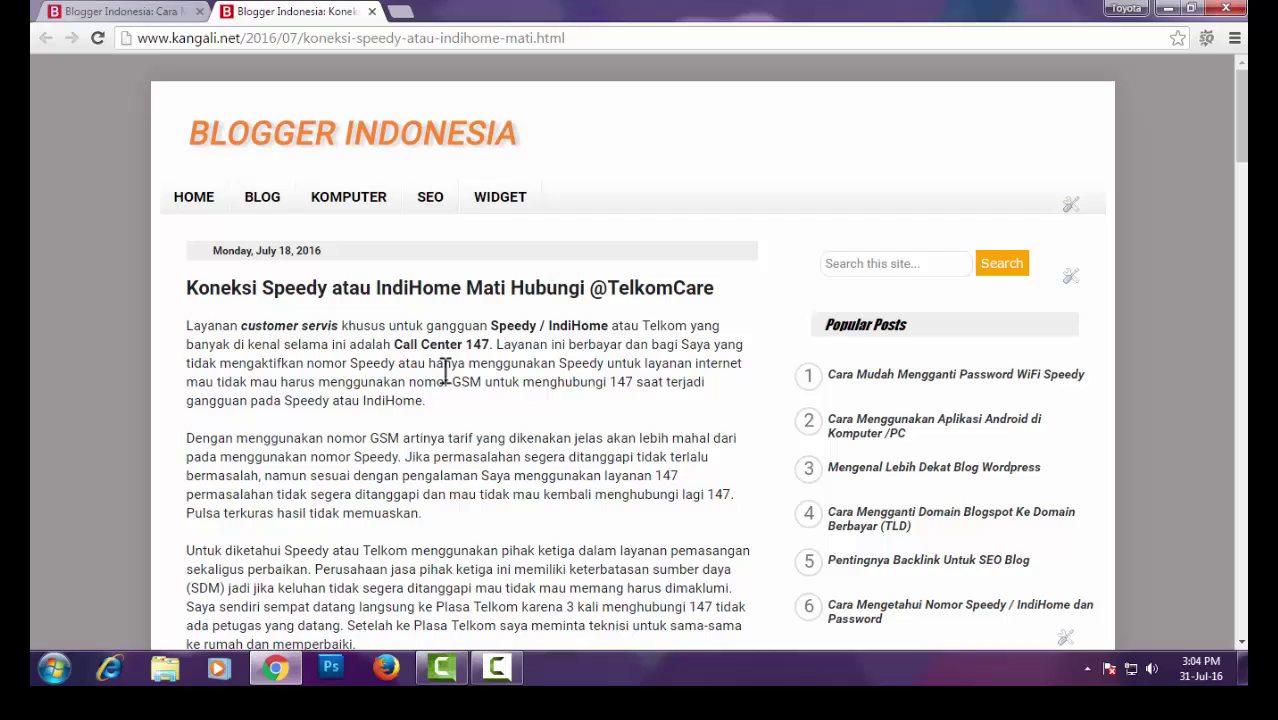
Highlight 'Call Center 147' and scroll down to the example complaint tweet
left_click_drag(396, 346, 491, 346)
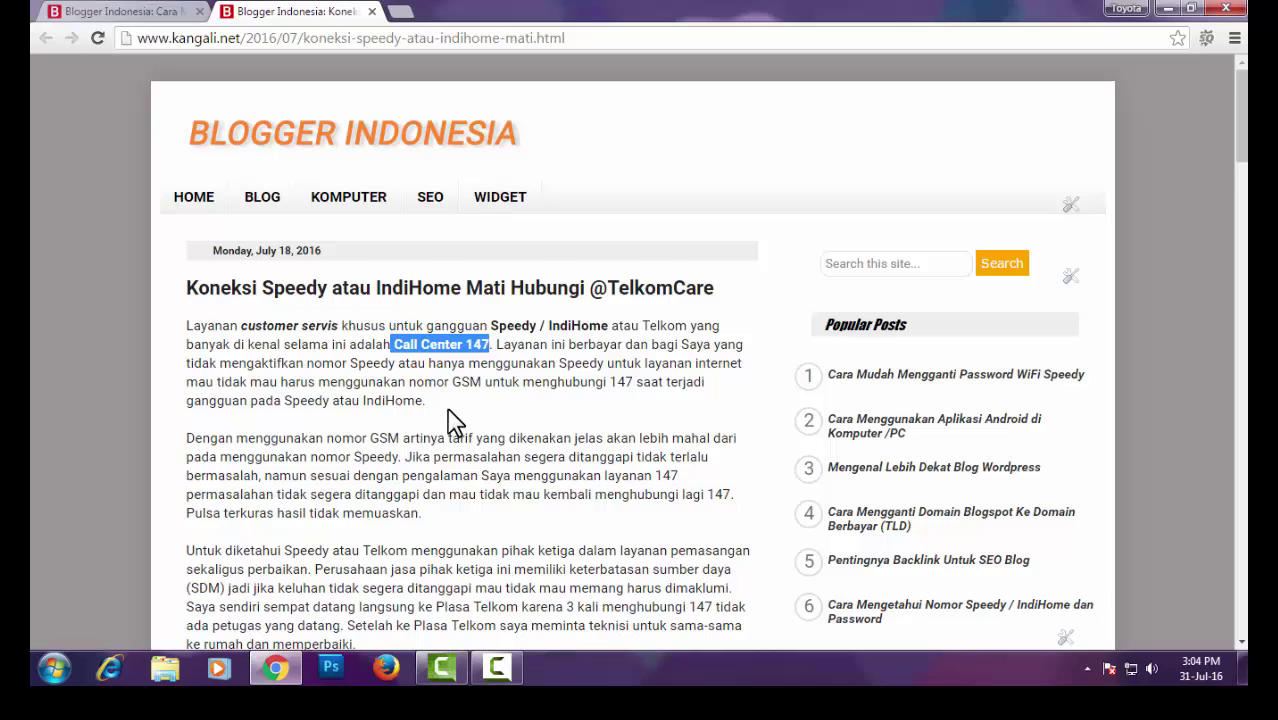
scroll(453, 412, "down", 2)
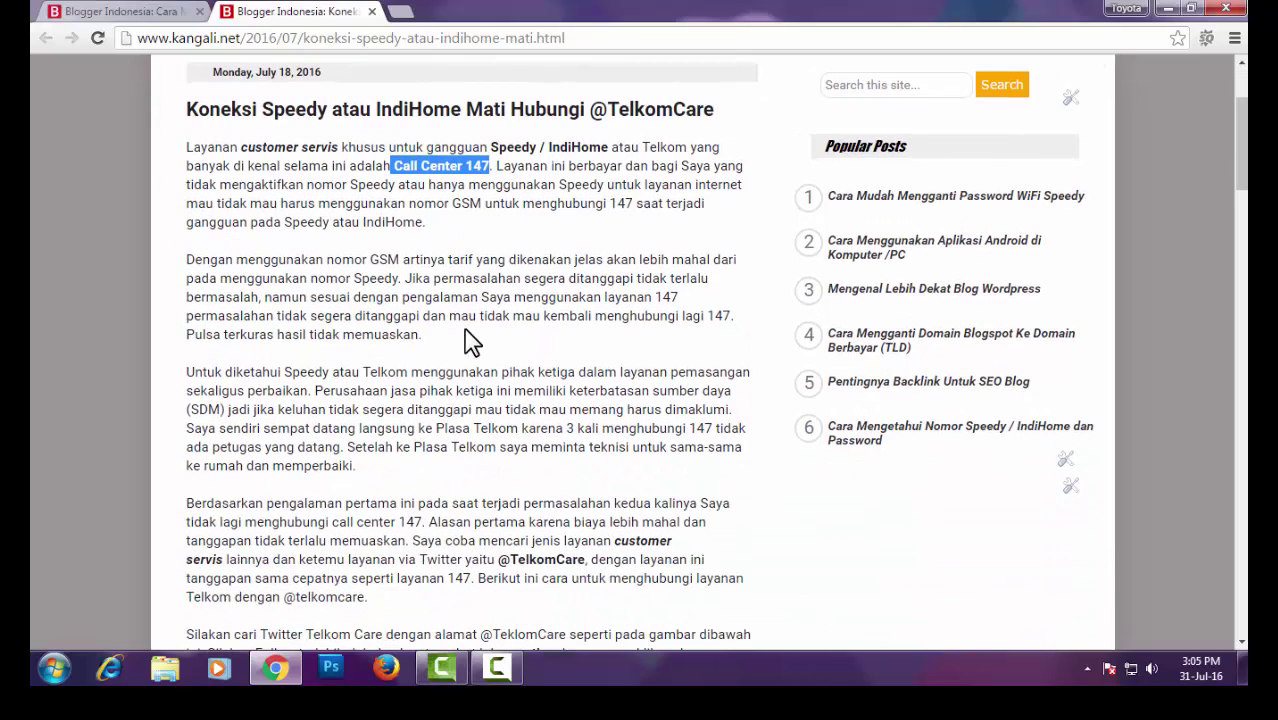
scroll(470, 340, "down", 1)
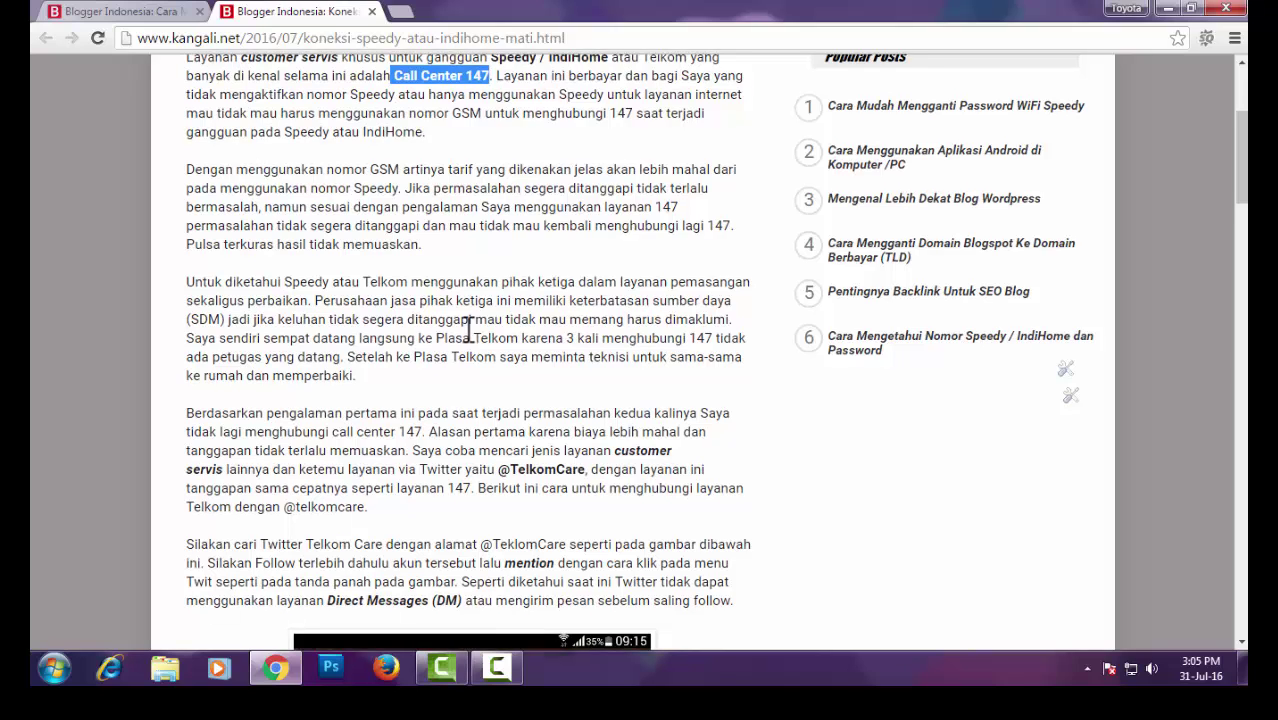
scroll(470, 340, "down", 1)
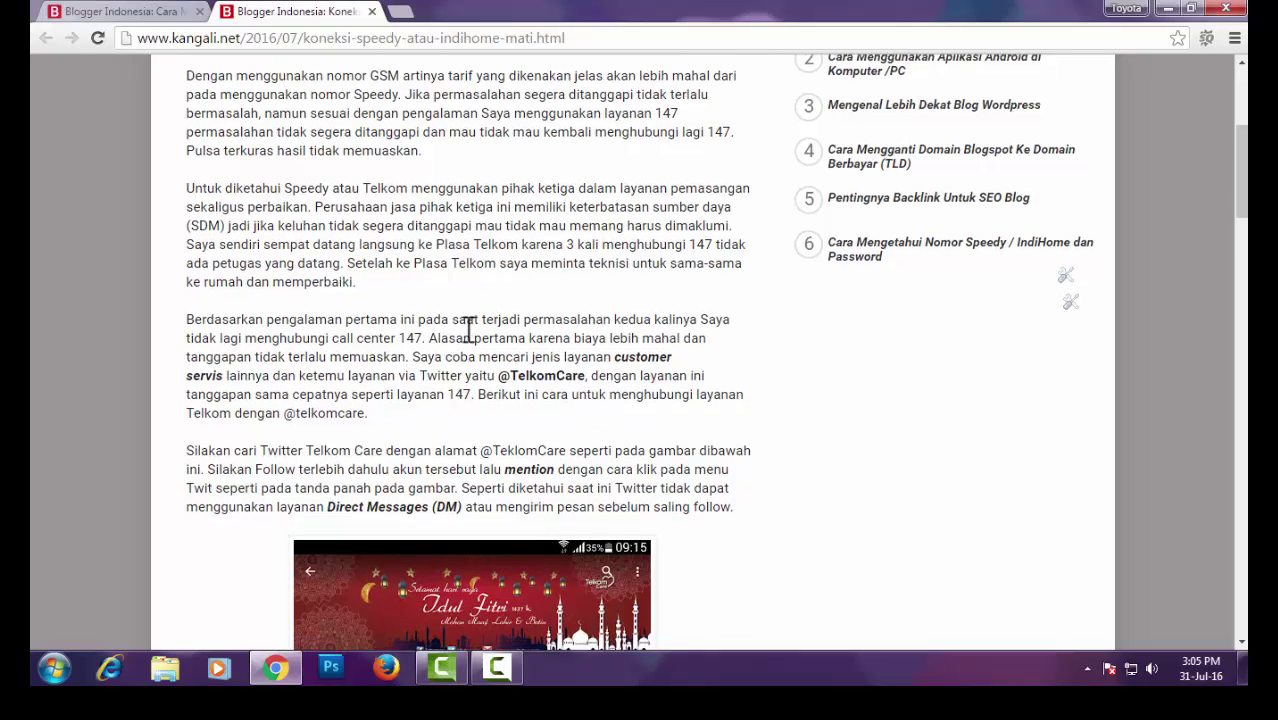
scroll(468, 330, "down", 2)
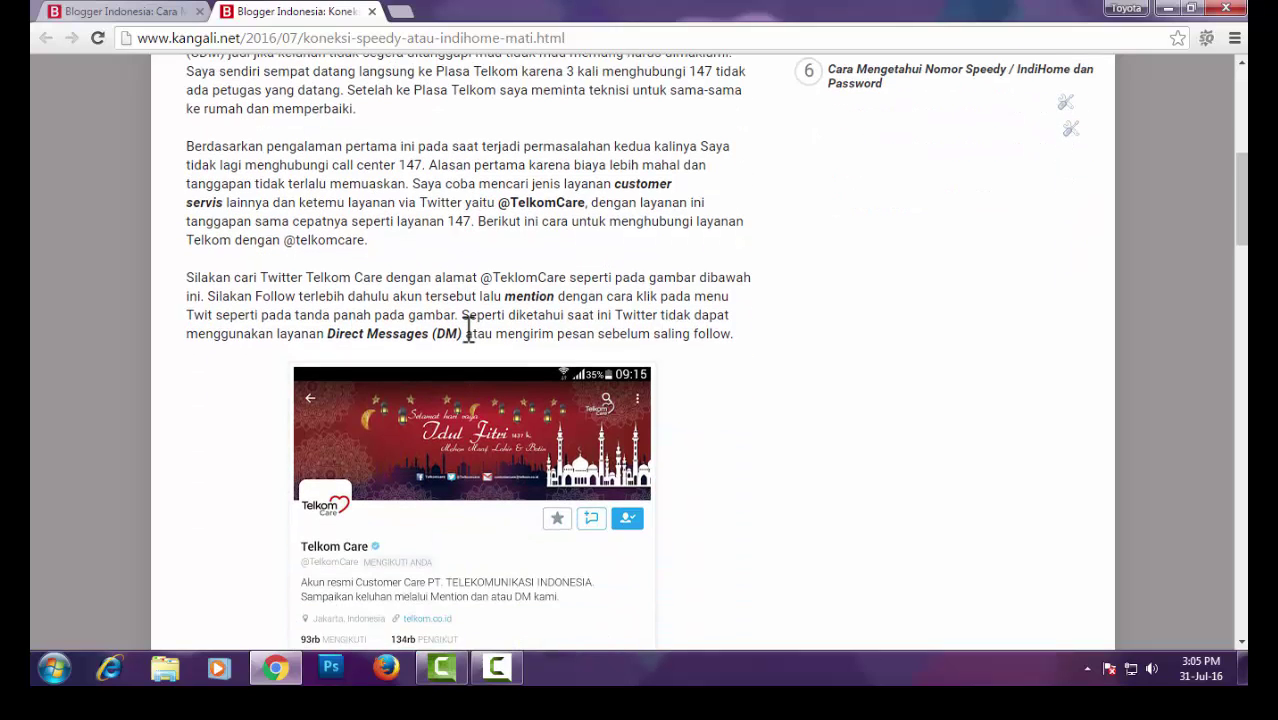
scroll(399, 371, "down", 2)
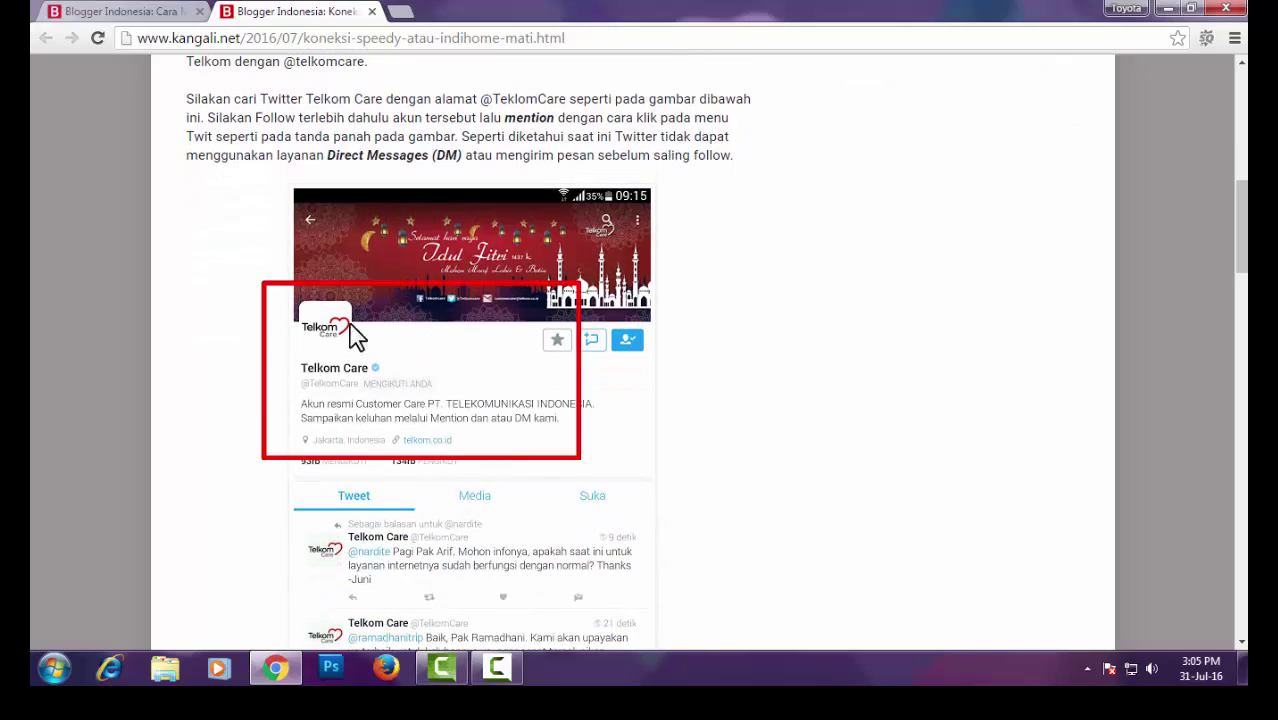
scroll(450, 395, "down", 1)
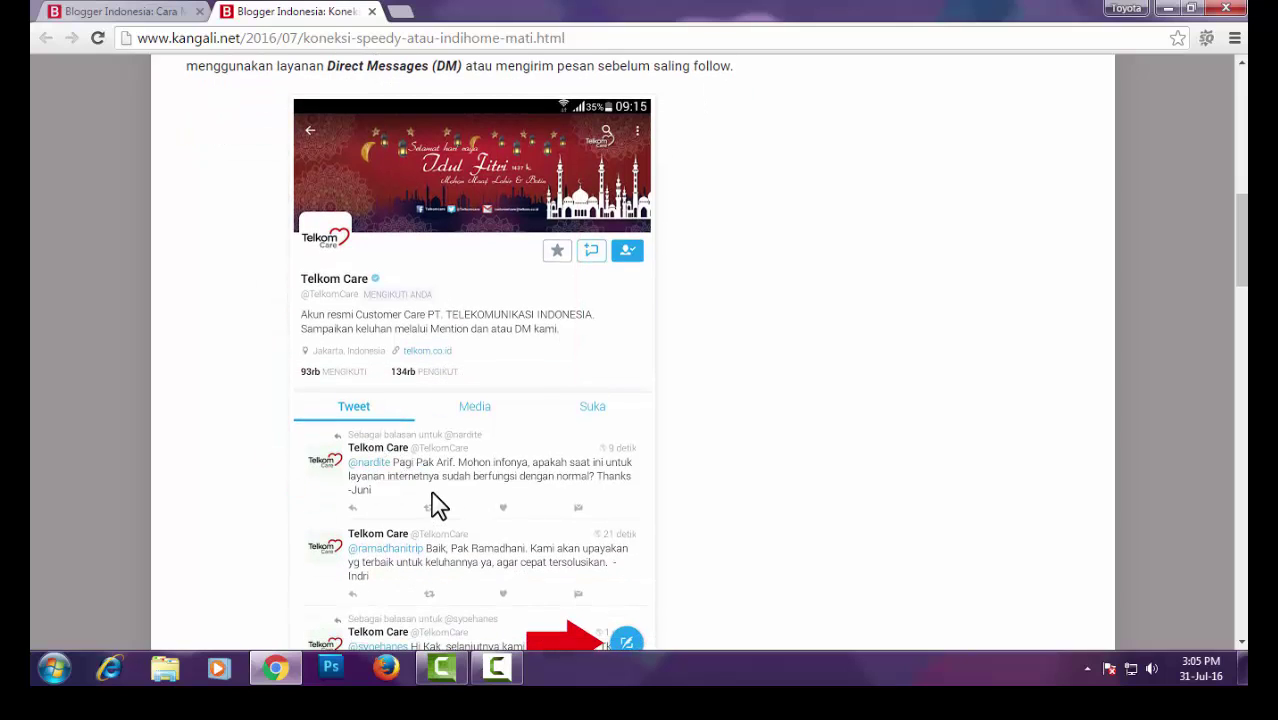
scroll(438, 506, "down", 1)
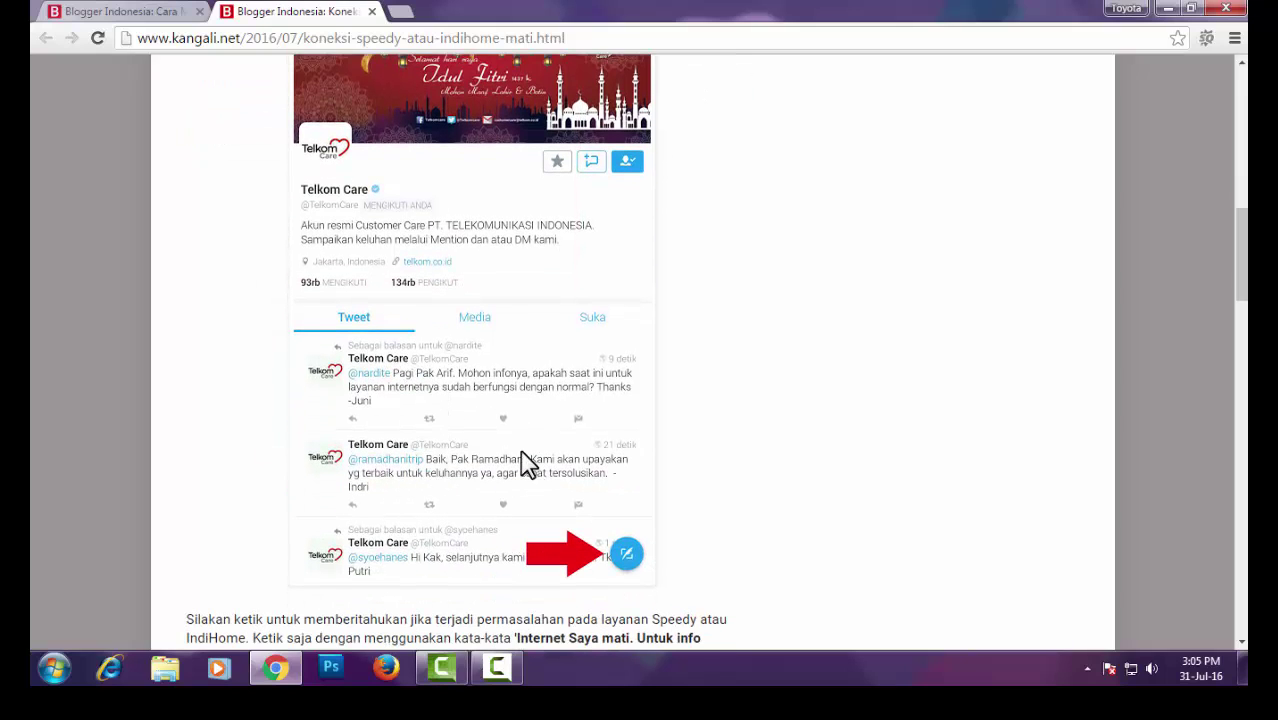
scroll(527, 463, "down", 1)
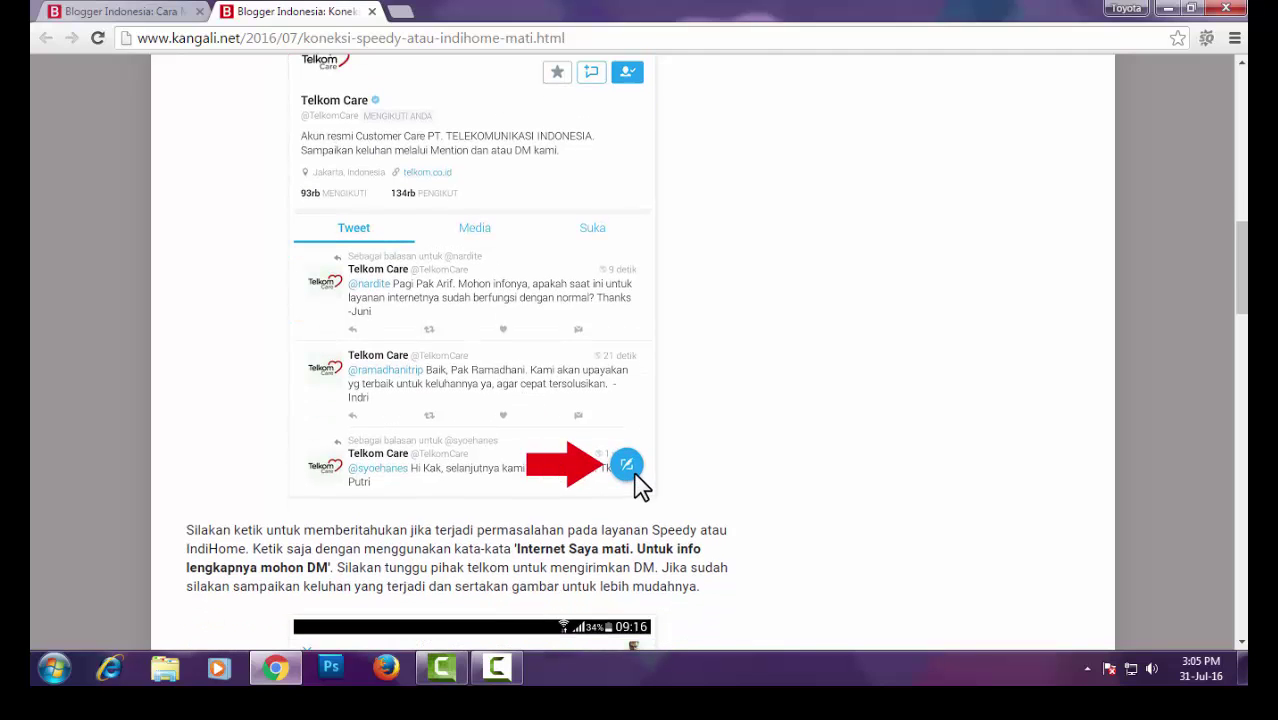
scroll(641, 485, "down", 2)
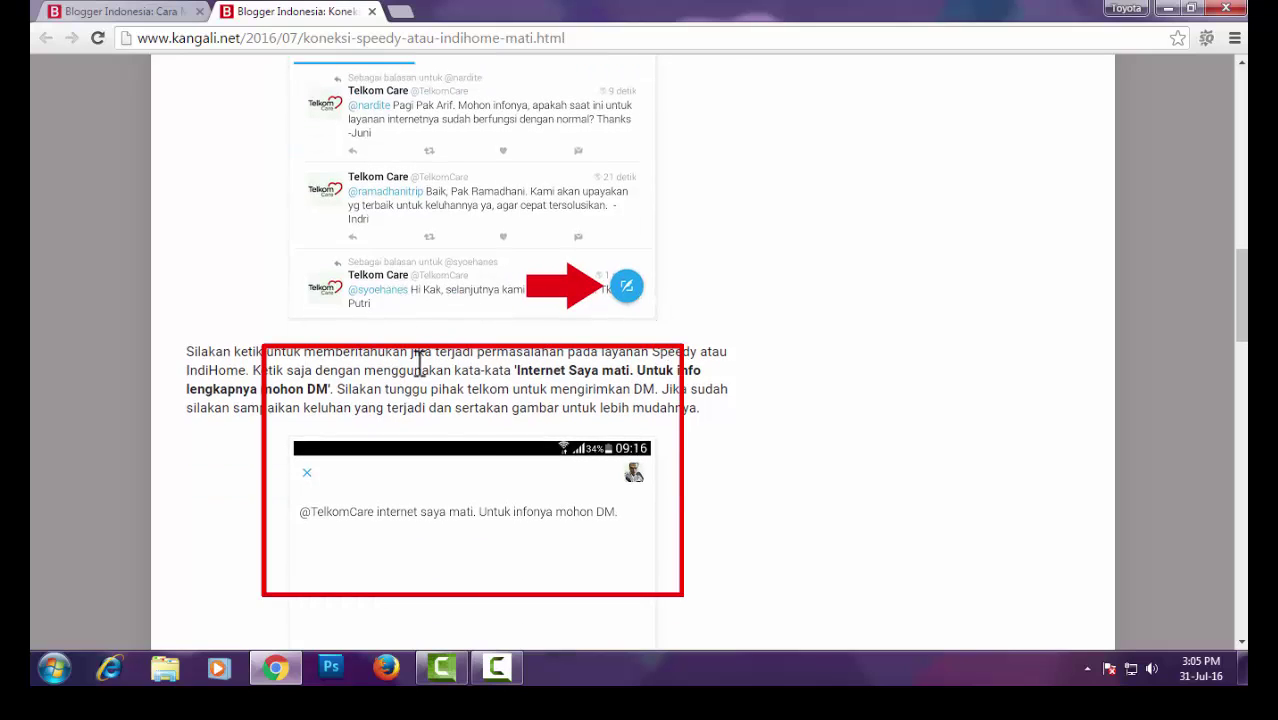
scroll(521, 485, "down", 1)
scroll(521, 485, "down", 1)
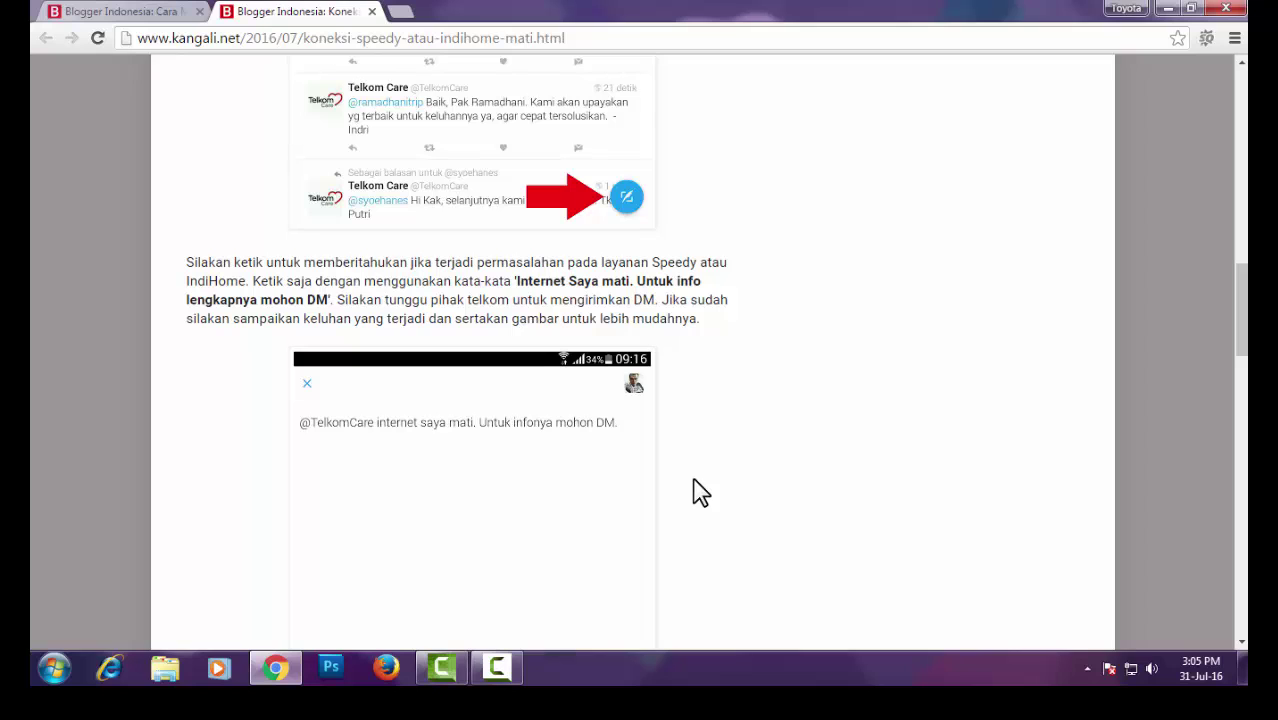
scroll(700, 492, "down", 2)
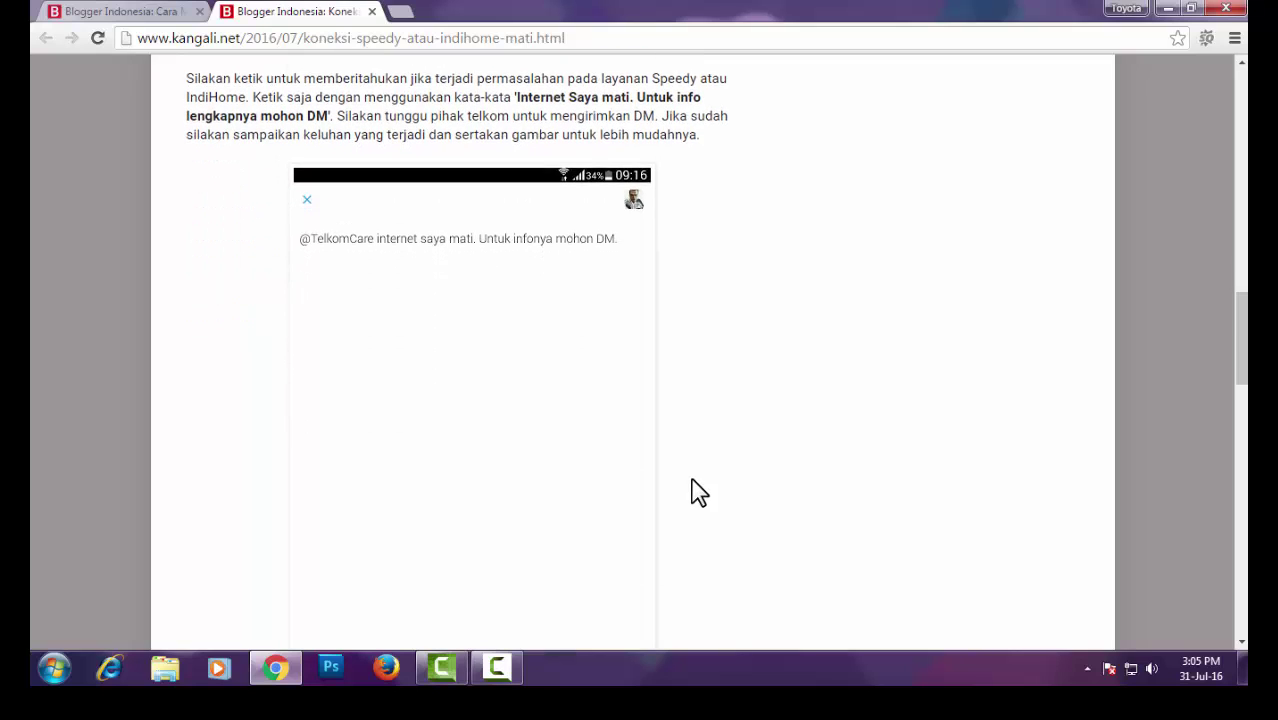
scroll(698, 492, "down", 1)
scroll(699, 492, "down", 1)
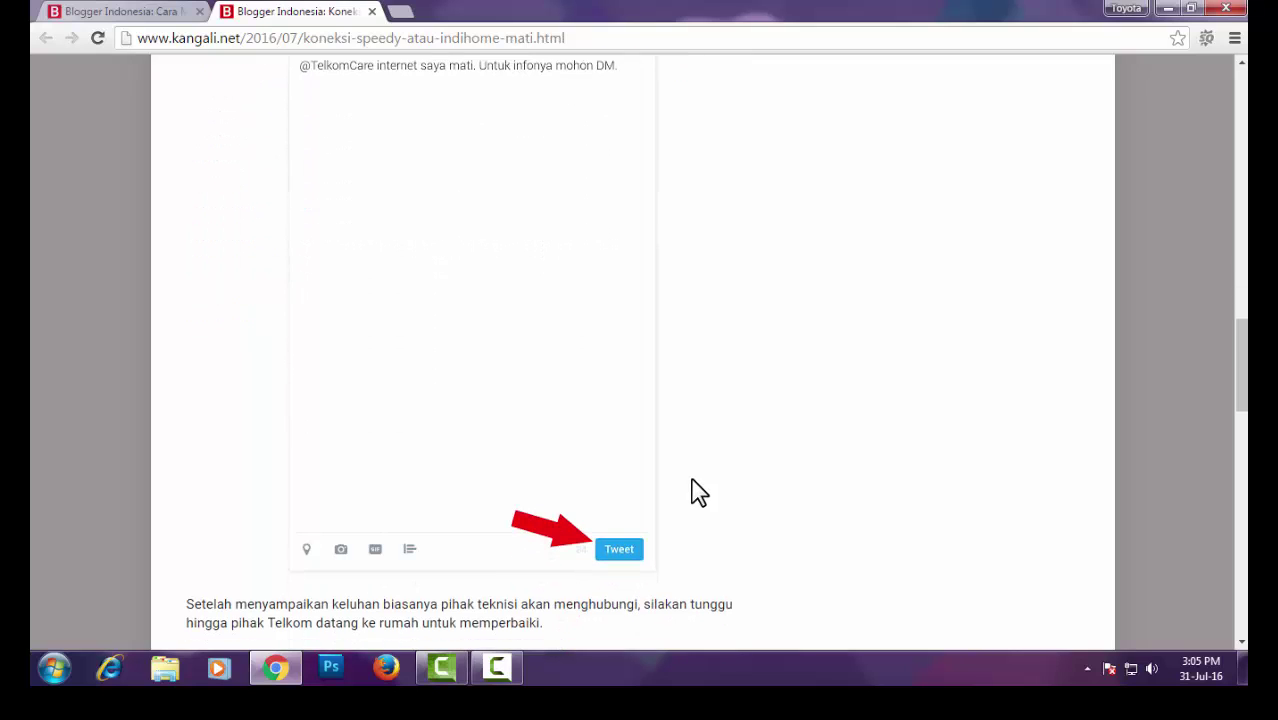
scroll(699, 492, "down", 1)
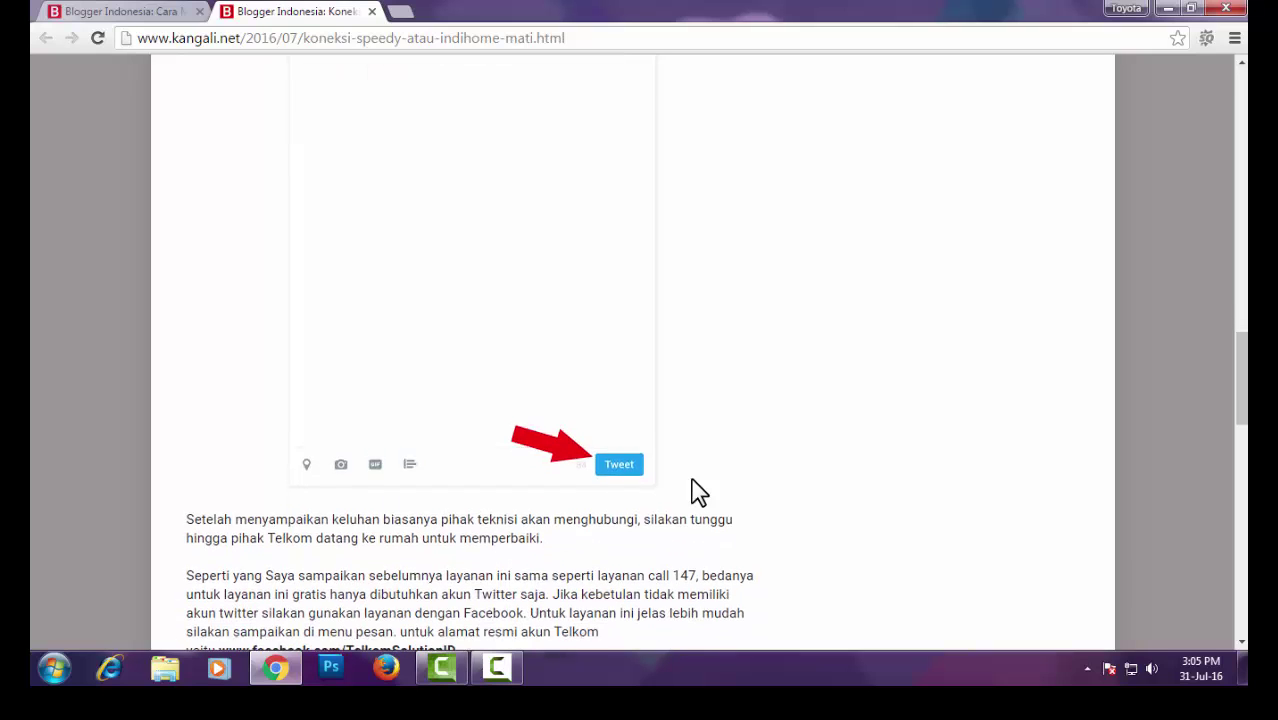
scroll(699, 492, "up", 1)
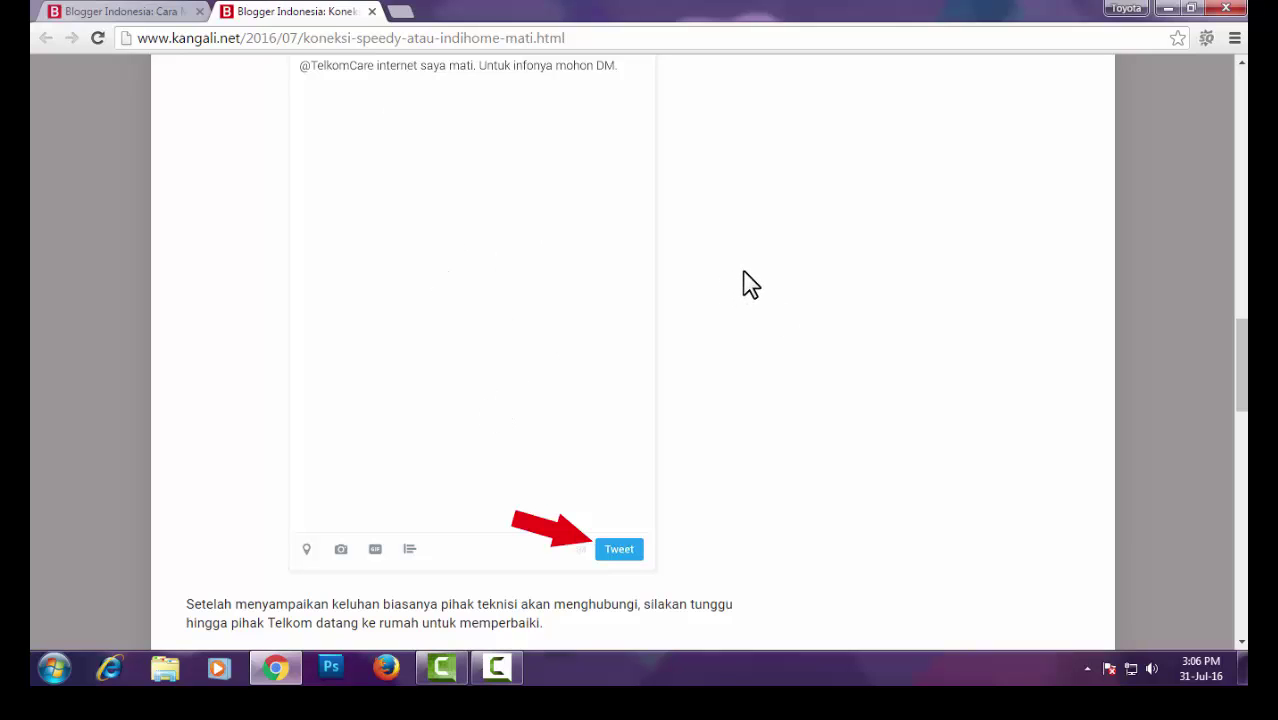
scroll(751, 284, "up", 2)
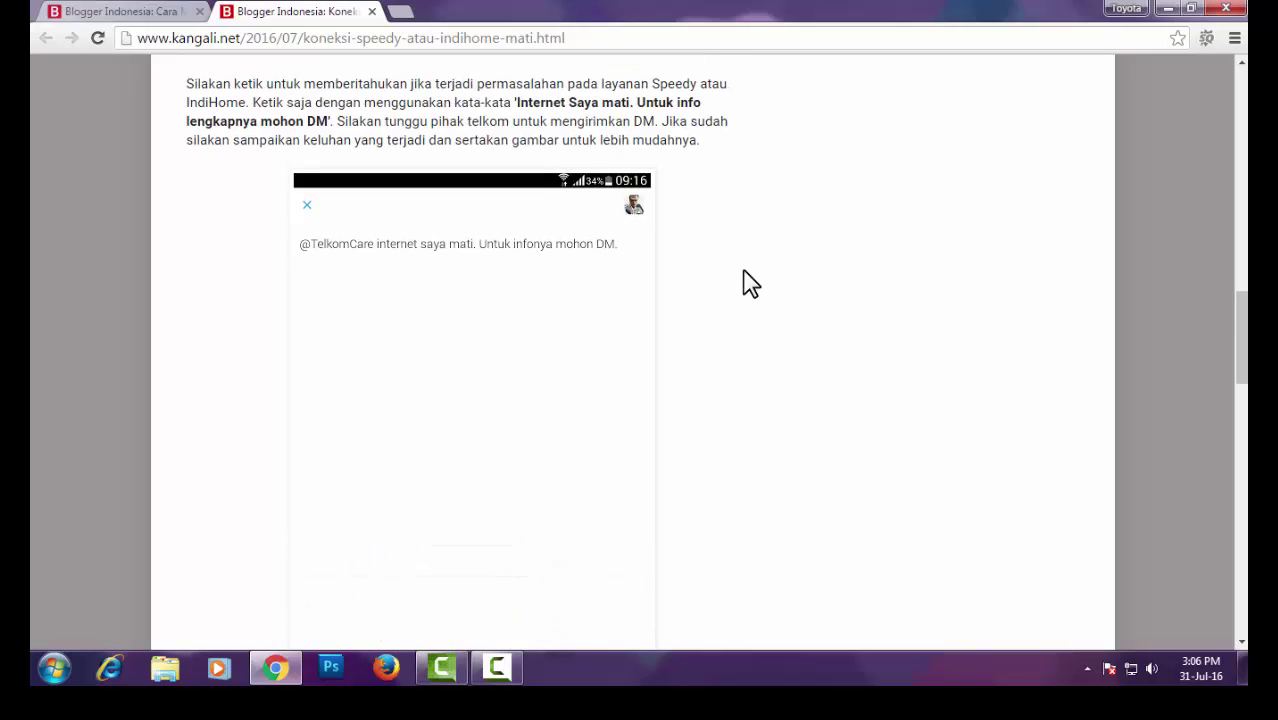
scroll(751, 284, "down", 2)
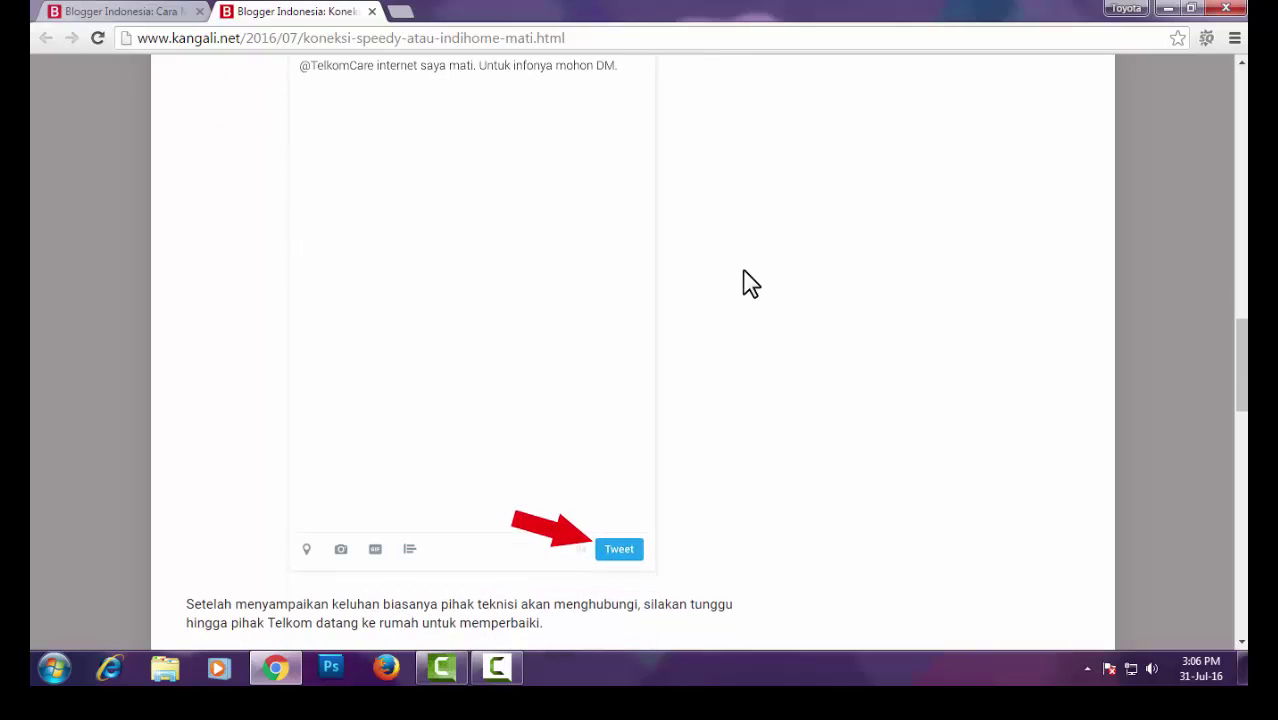
scroll(751, 284, "down", 2)
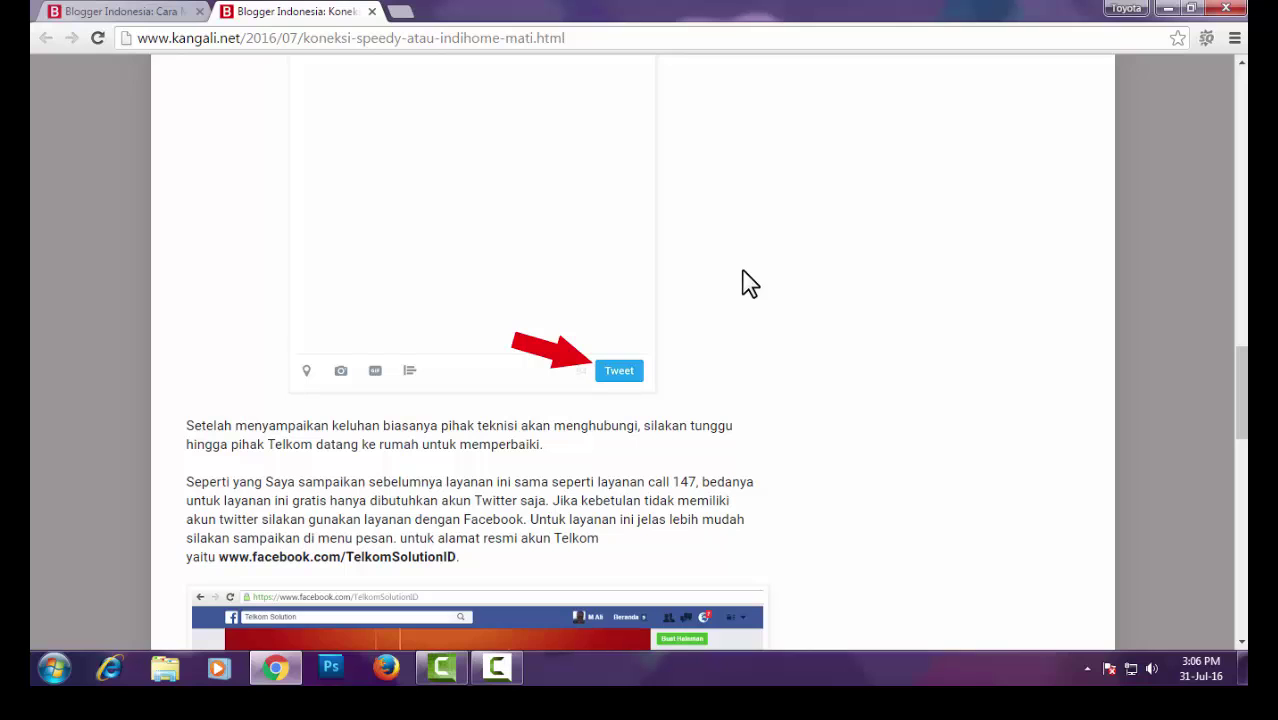
scroll(750, 284, "down", 1)
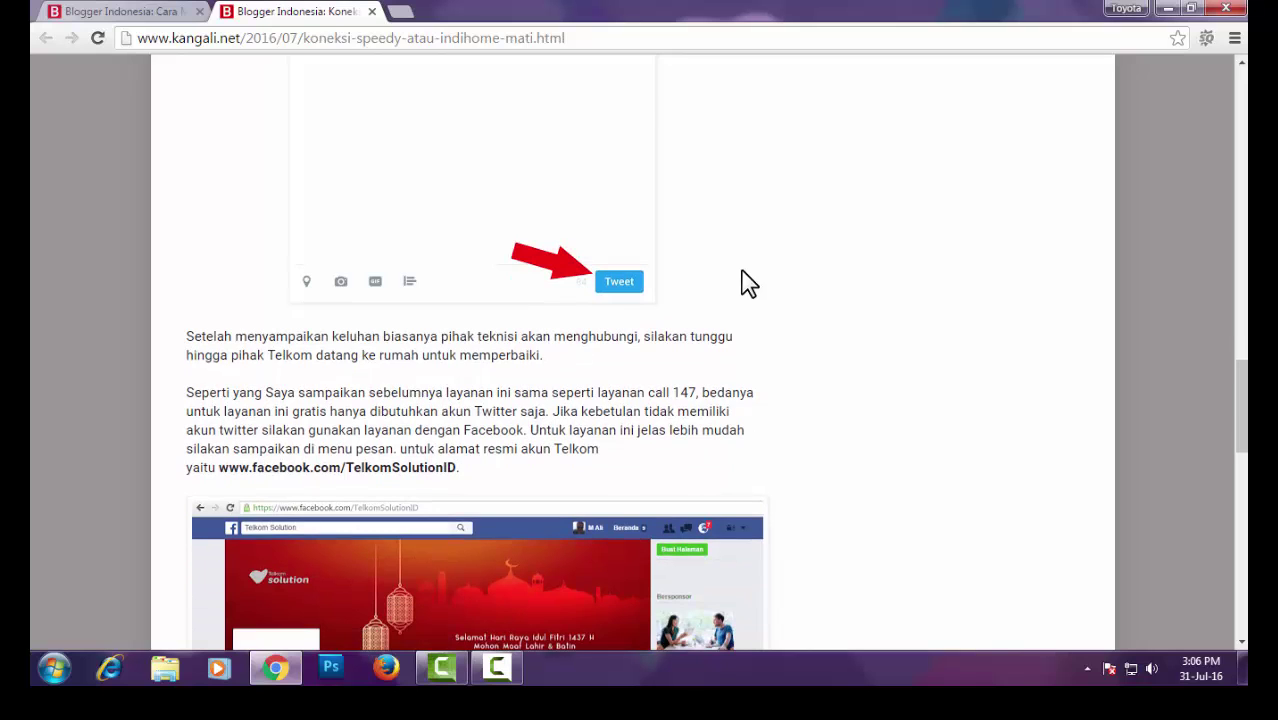
scroll(750, 284, "down", 2)
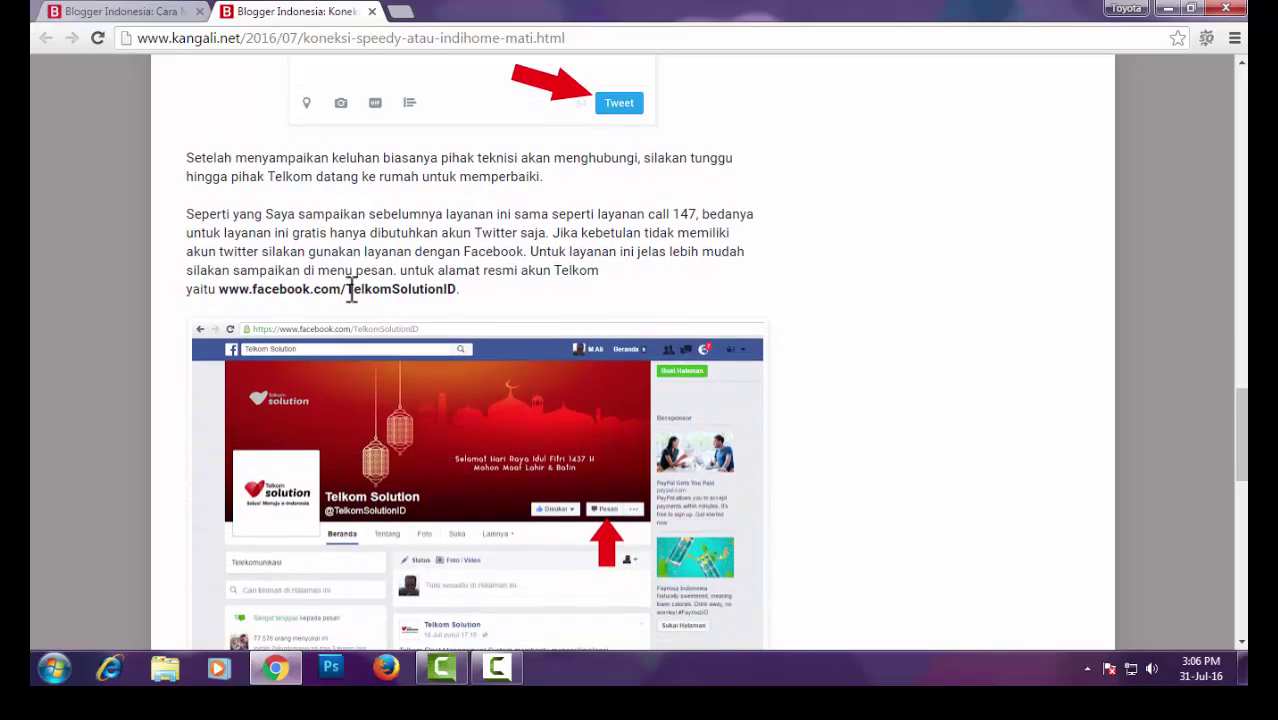
left_click_drag(219, 289, 456, 289)
right_click(455, 292)
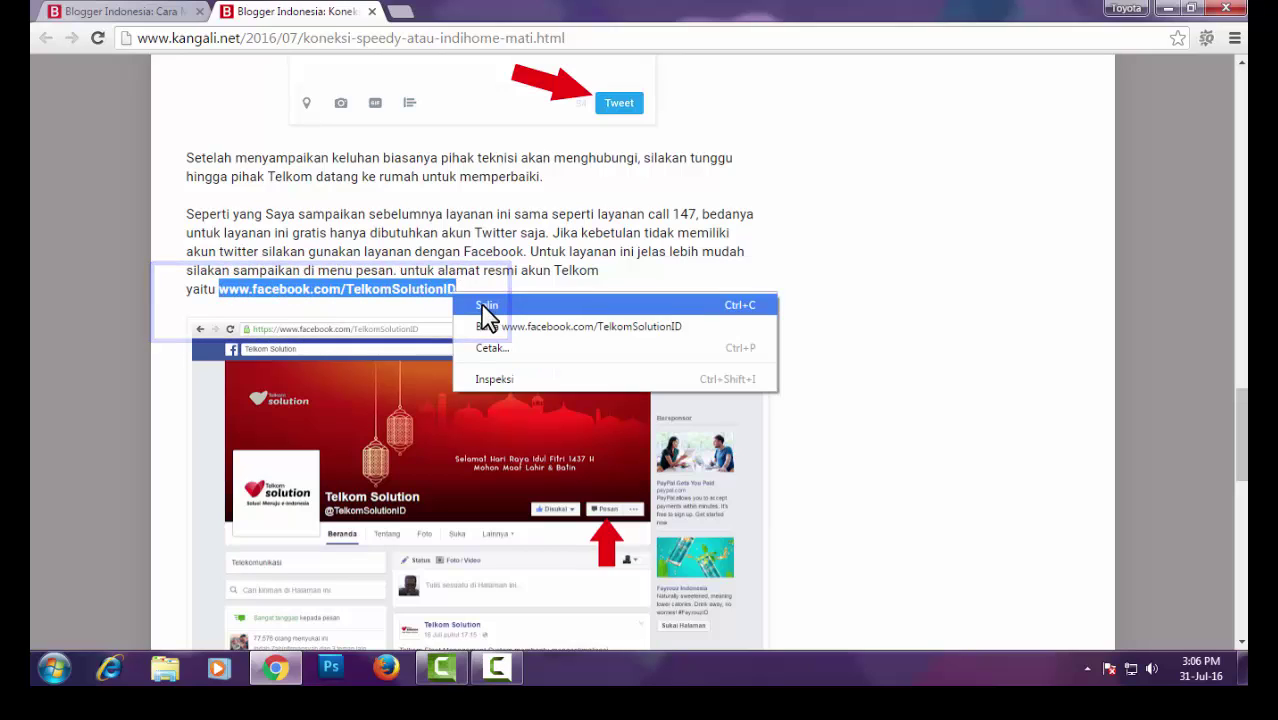
left_click(484, 308)
left_click(401, 11)
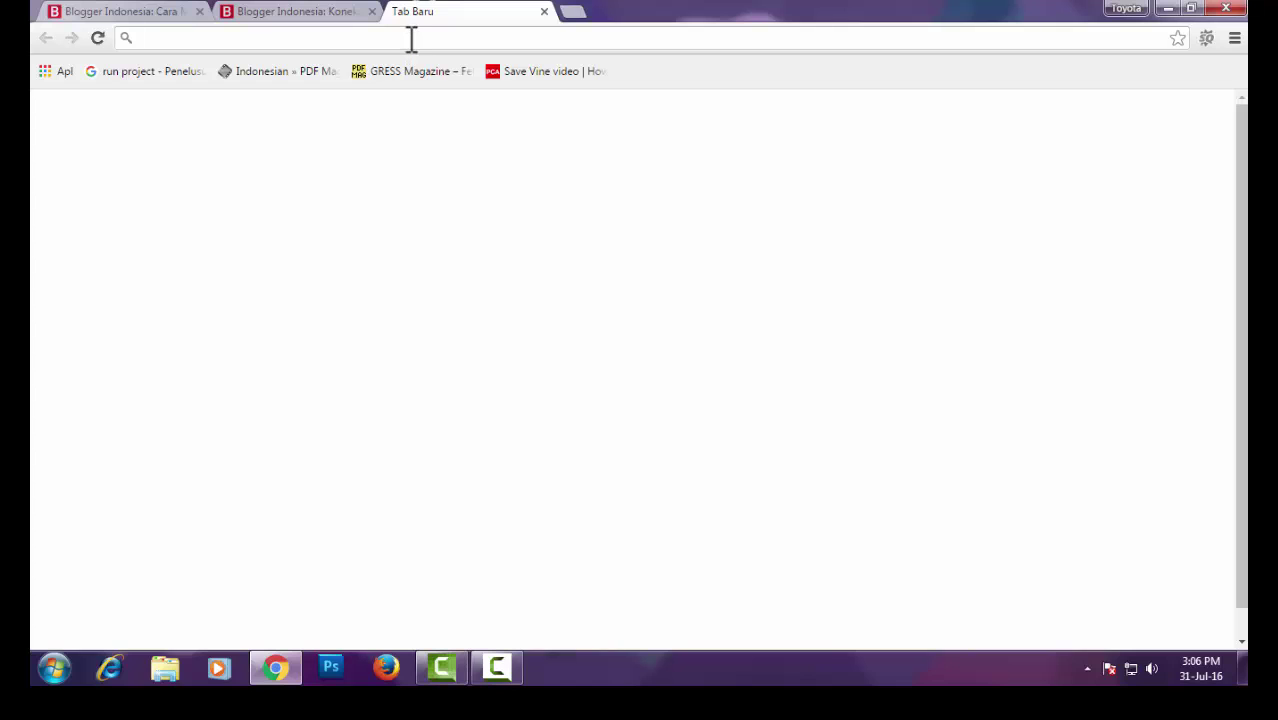
right_click(411, 38)
left_click(456, 124)
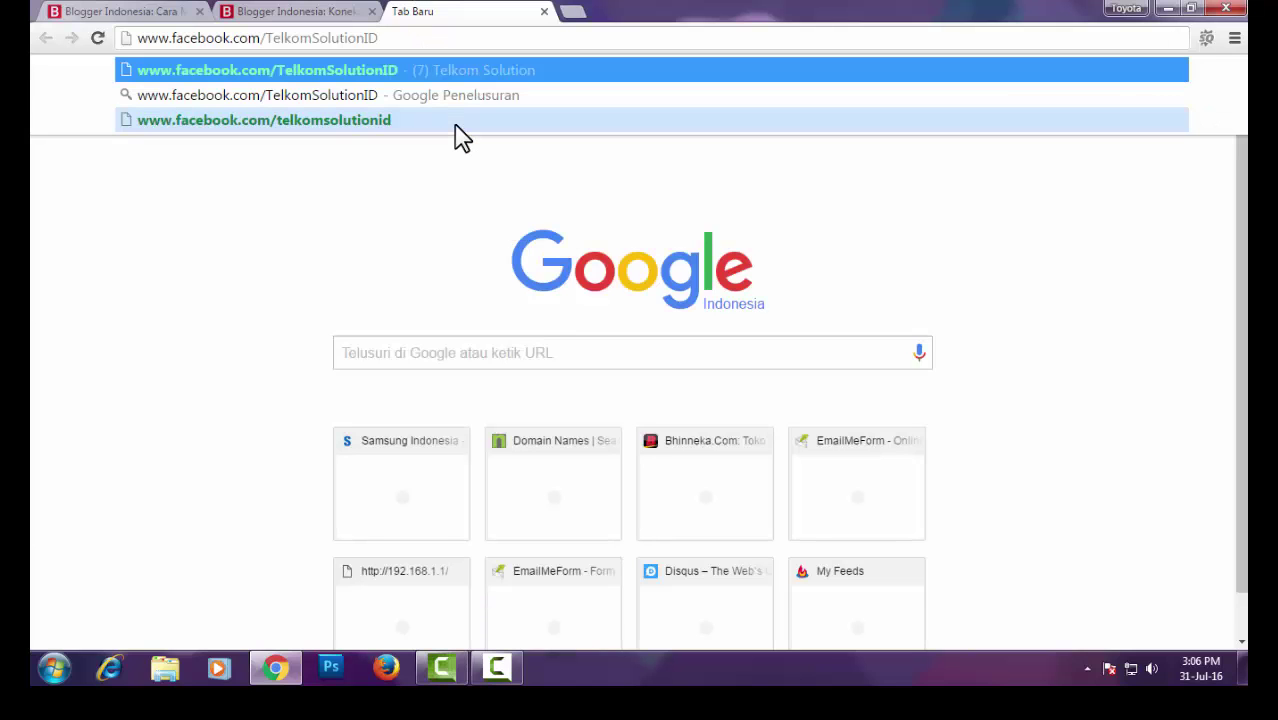
key("Return")
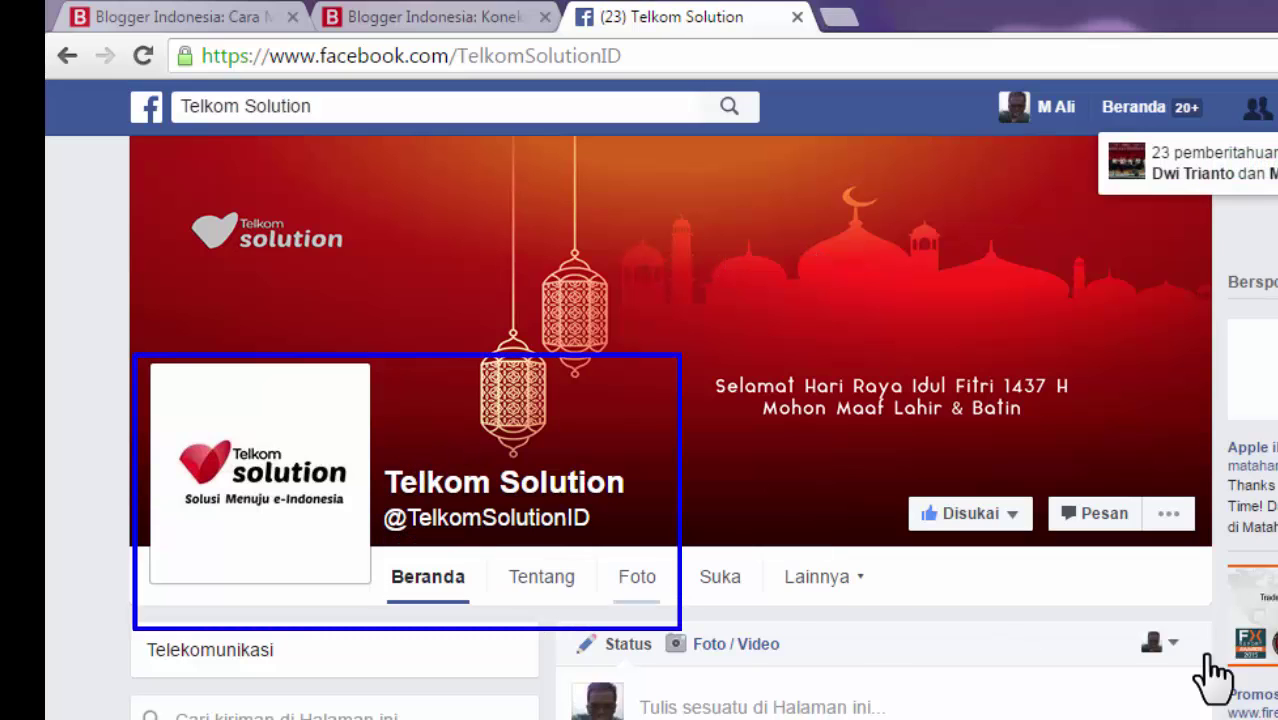
Check the Disukai like and notification options on Telkom Solution, then go back to the Koneksi Speedy article
left_click(985, 522)
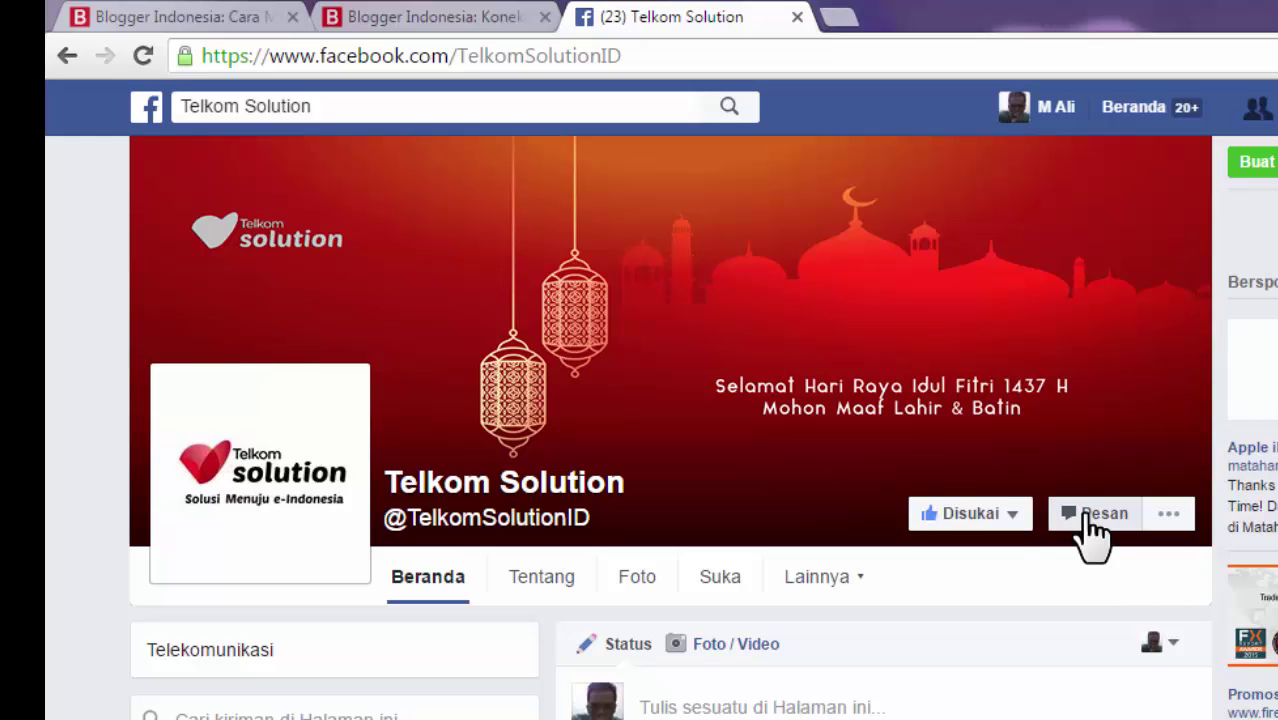
left_click(988, 515)
scroll(990, 530, "down", 1)
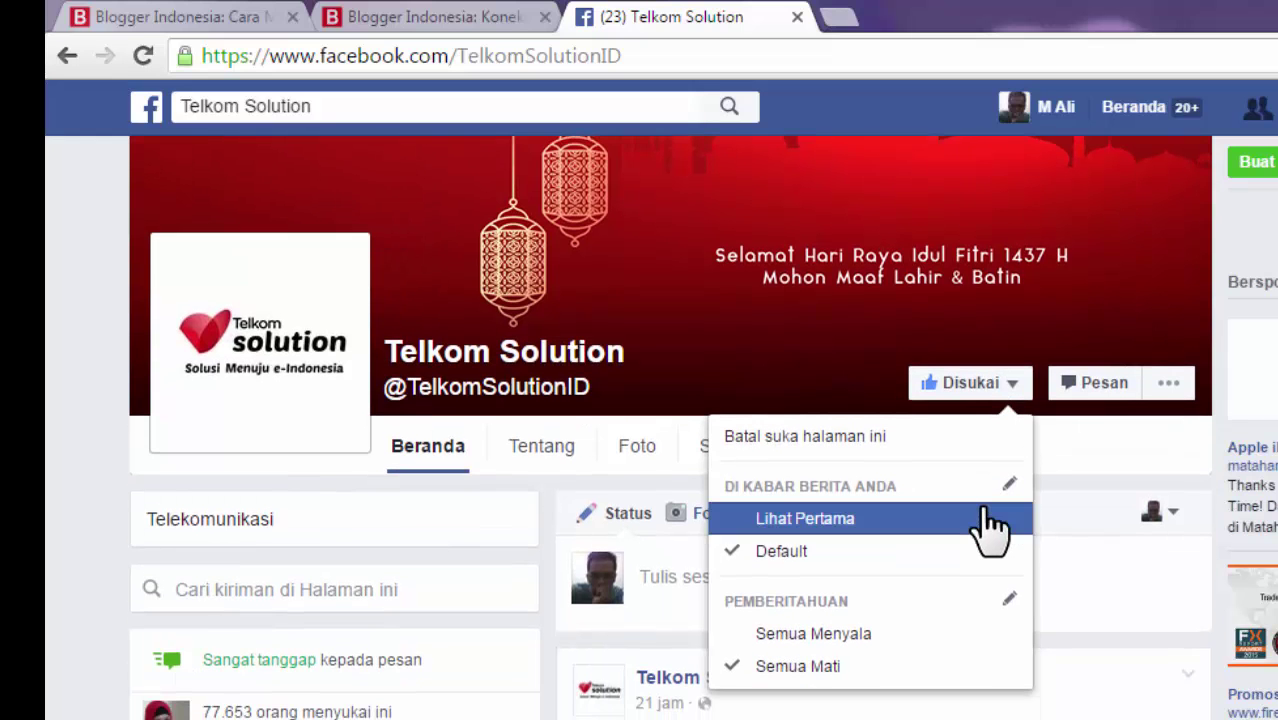
scroll(988, 527, "up", 1)
left_click(385, 15)
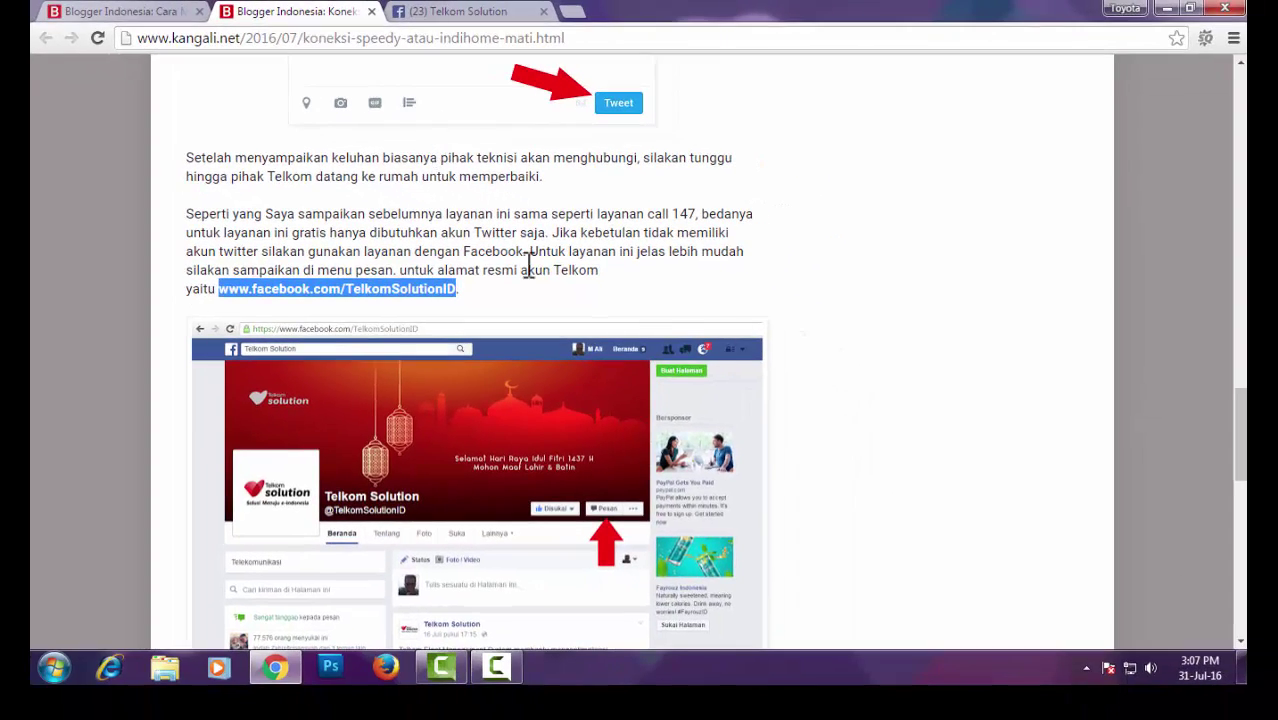
Switch to the 'Cara Mudah' WiFi password article and open its Disqus comment box at the bottom
left_click(911, 308)
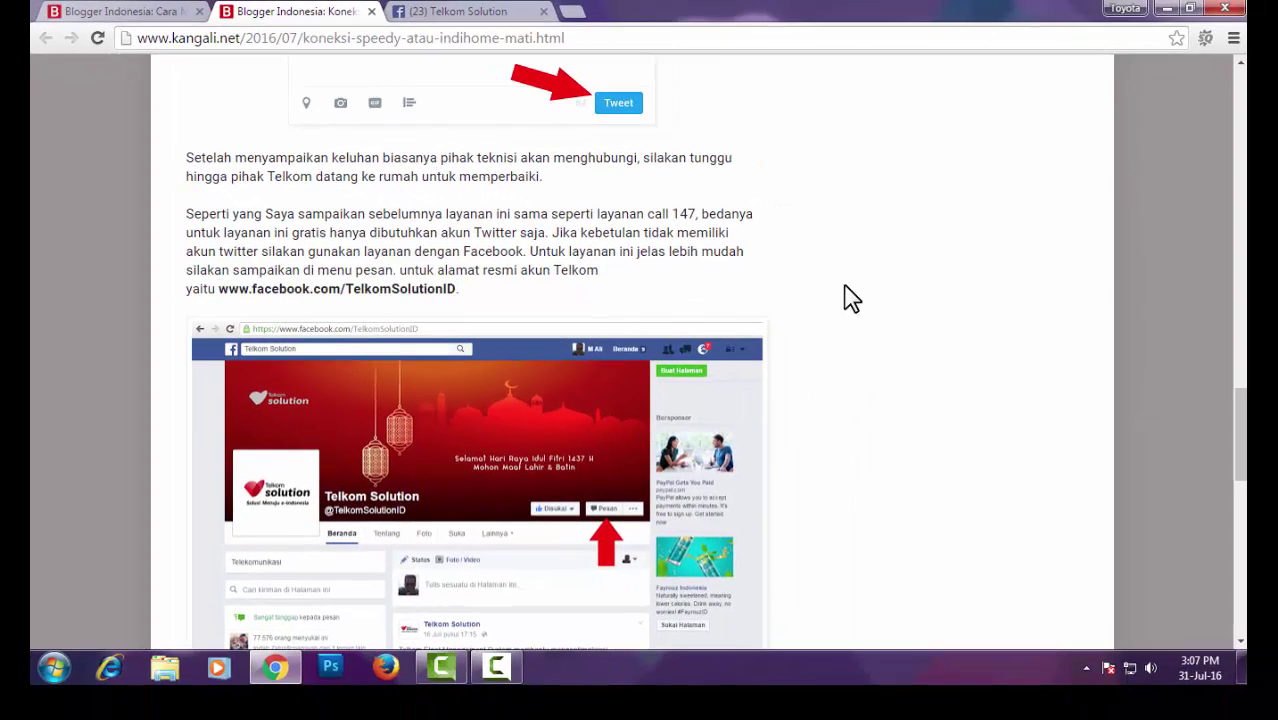
left_click(165, 14)
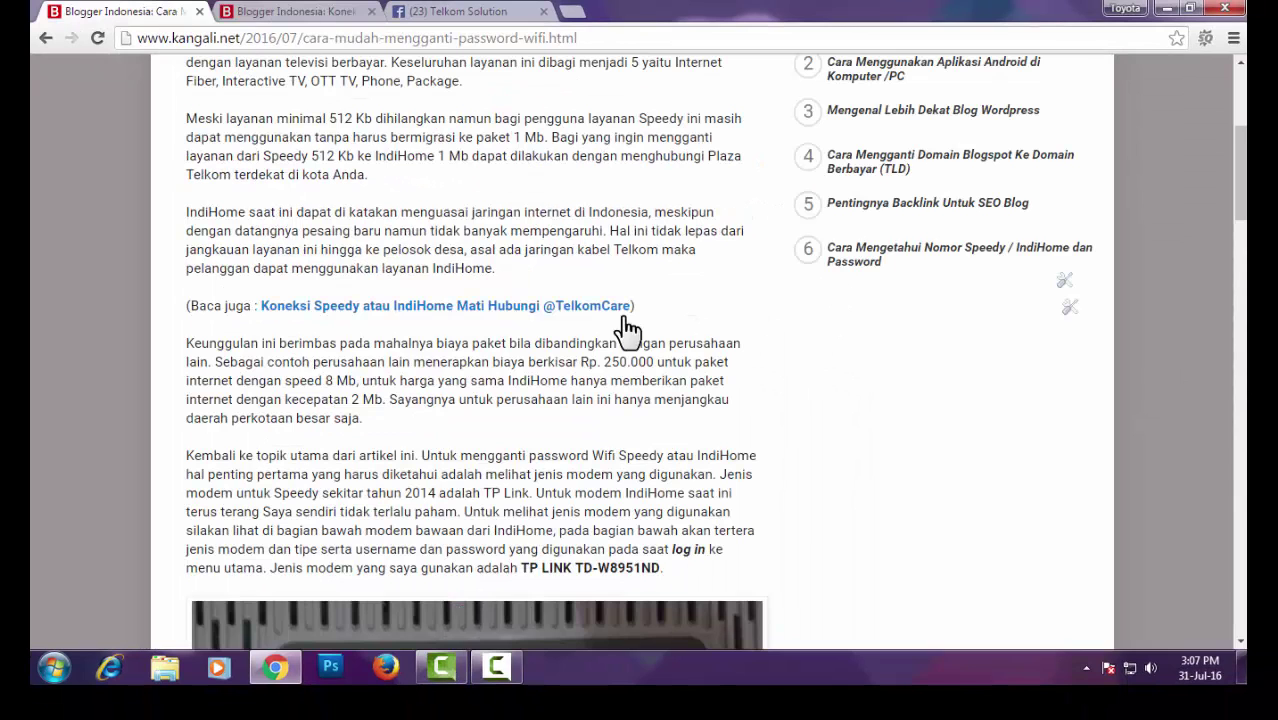
scroll(622, 331, "down", 12)
scroll(623, 330, "down", 15)
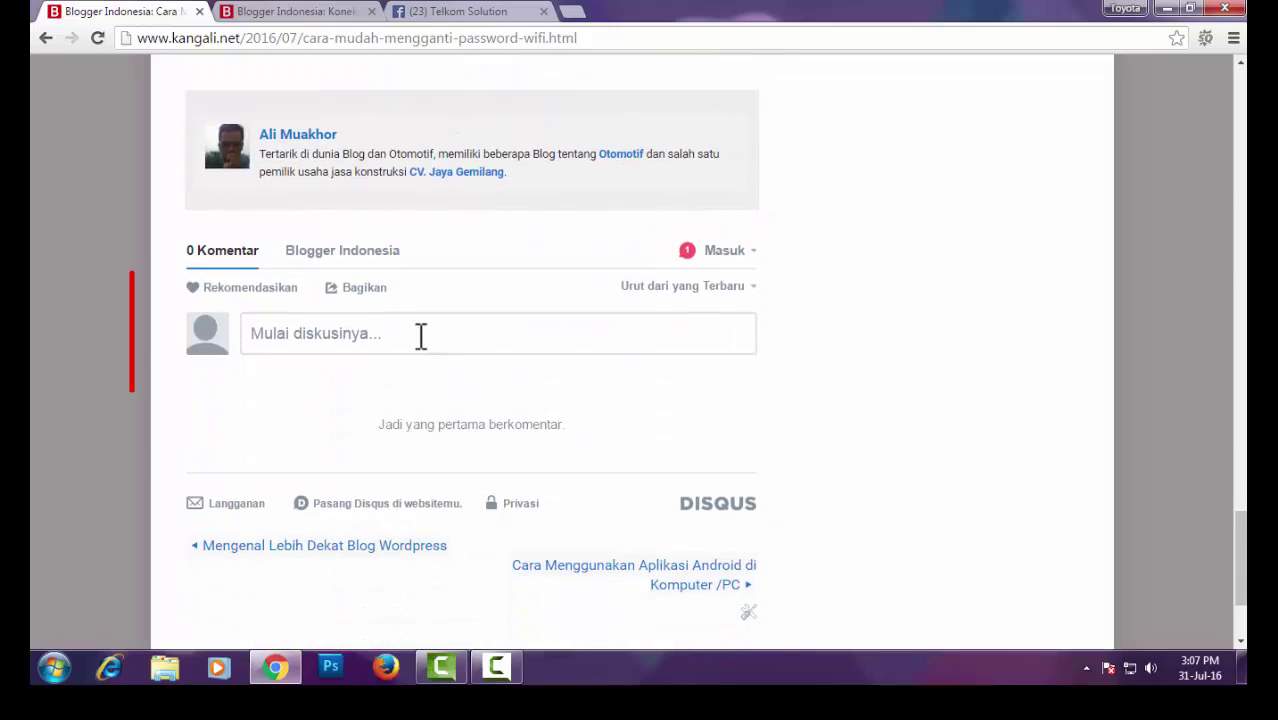
left_click(419, 334)
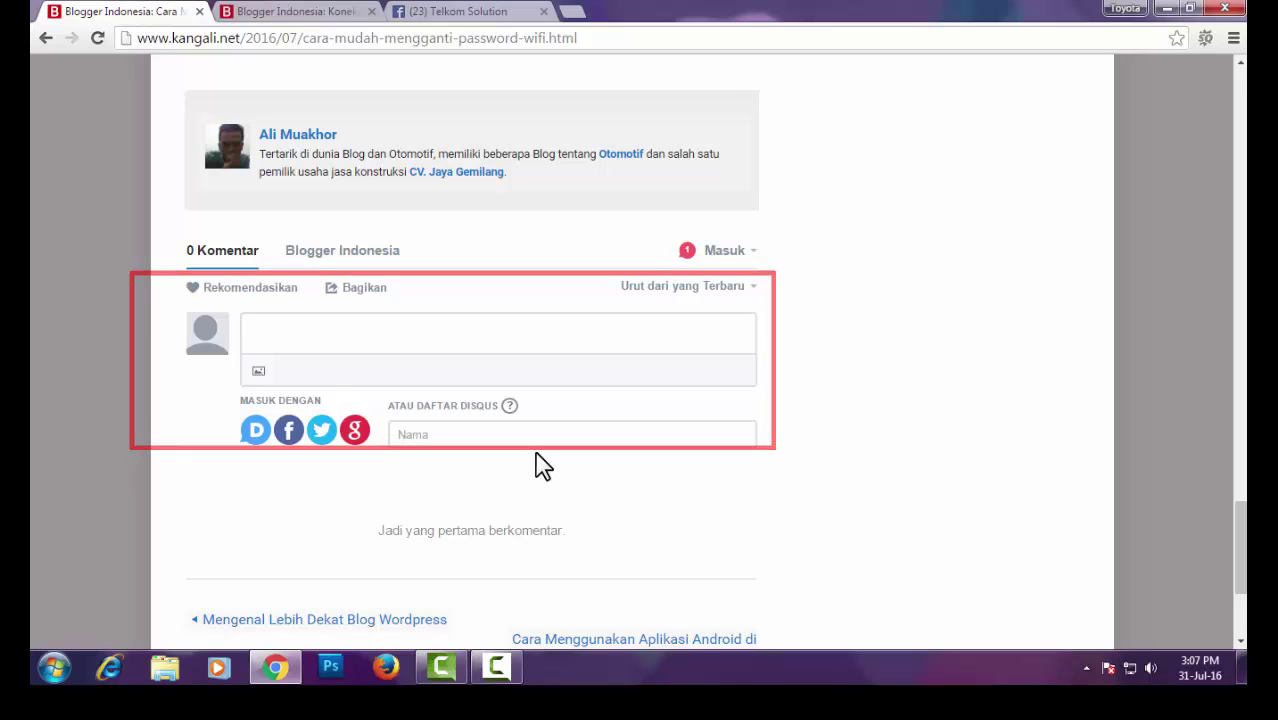
Scroll back up the article, highlighting the 192.168.1.1 router address, to its title and introduction
scroll(545, 443, "up", 3)
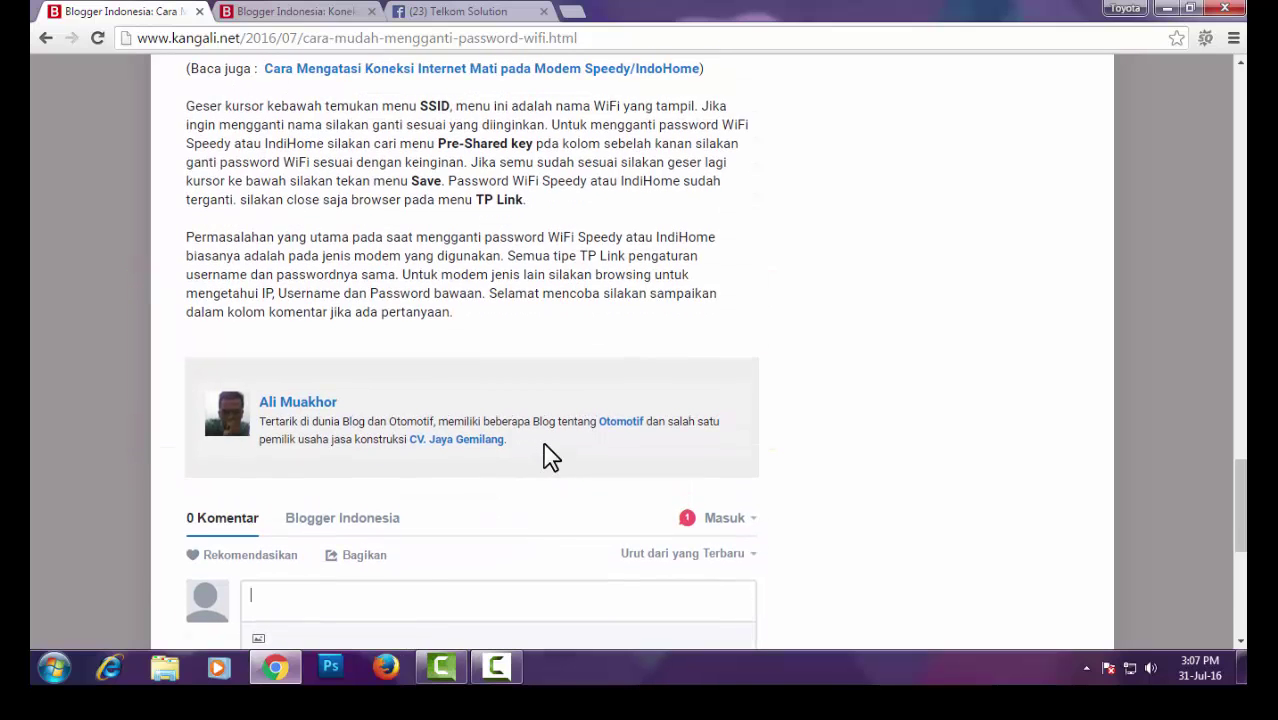
scroll(548, 457, "up", 2)
scroll(548, 456, "up", 8)
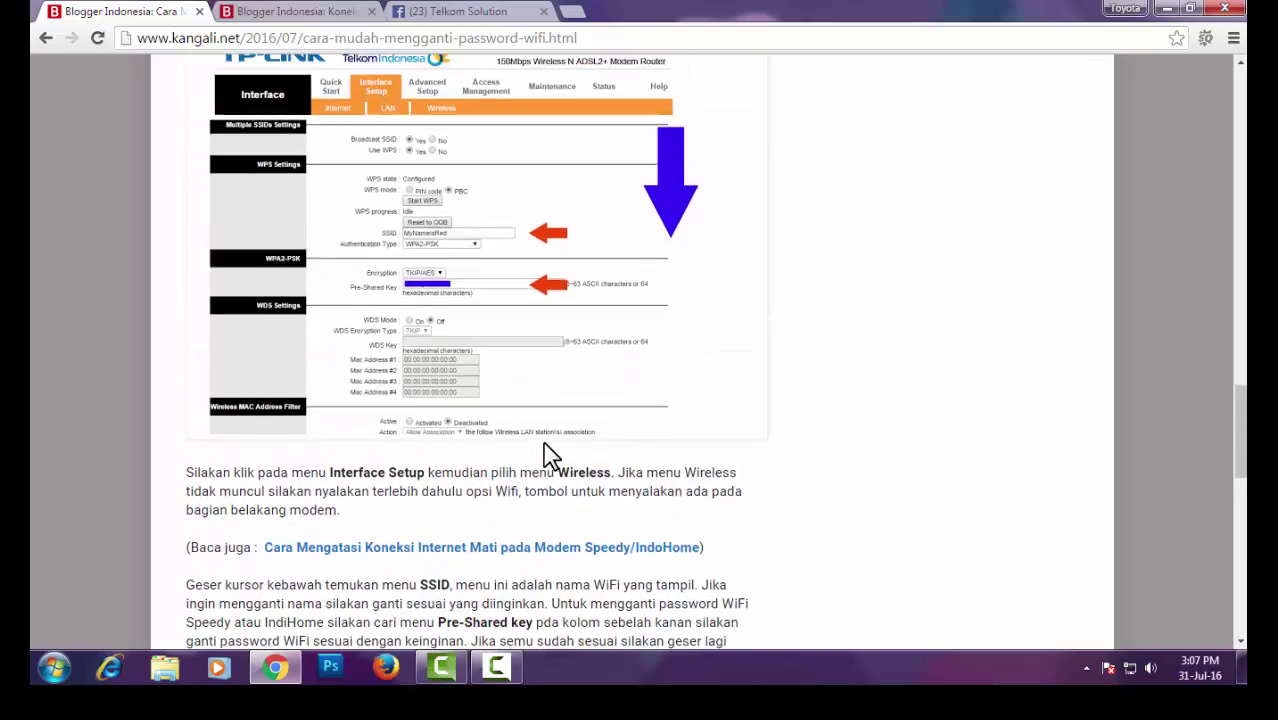
scroll(548, 456, "up", 3)
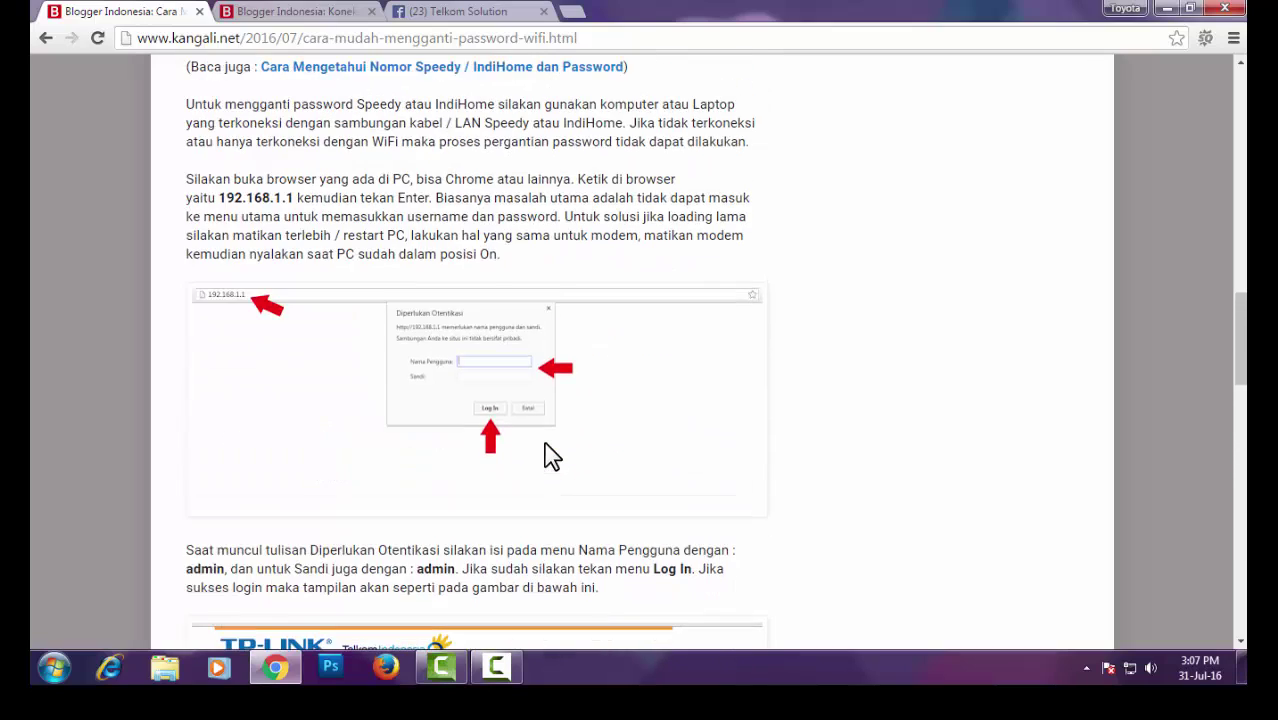
scroll(548, 456, "up", 2)
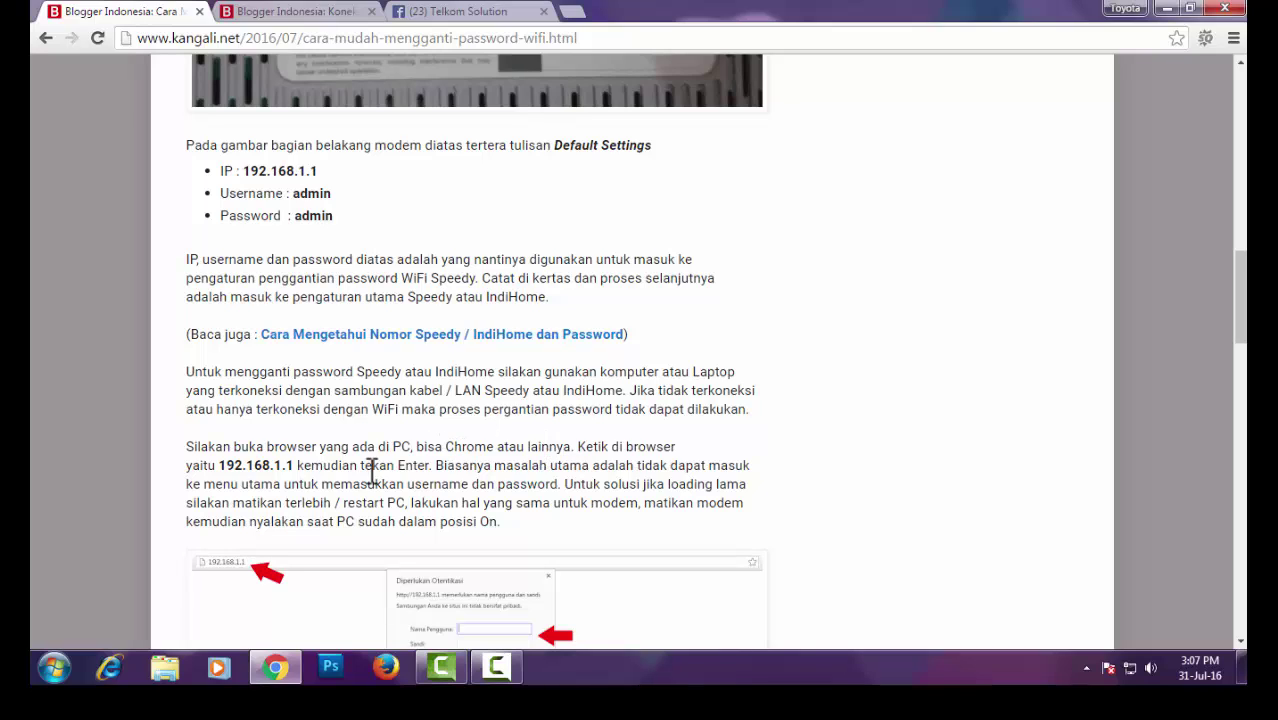
left_click_drag(297, 466, 225, 477)
scroll(355, 378, "up", 9)
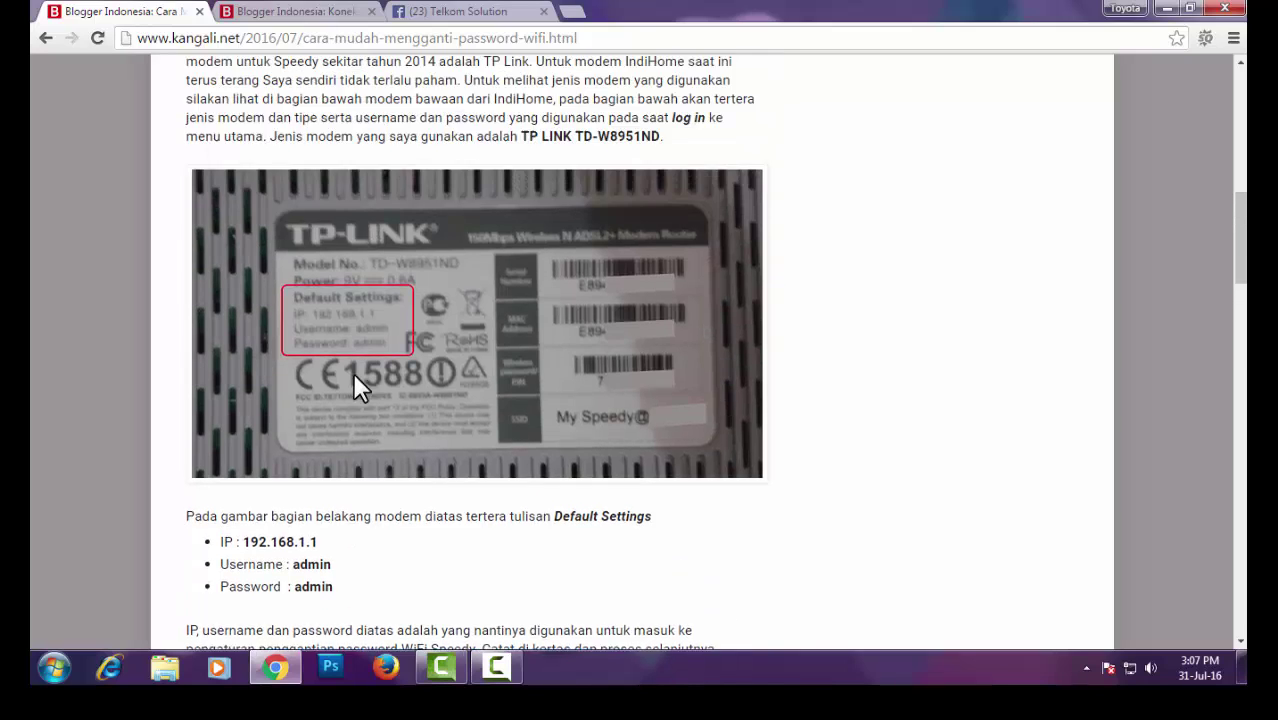
scroll(357, 383, "up", 1)
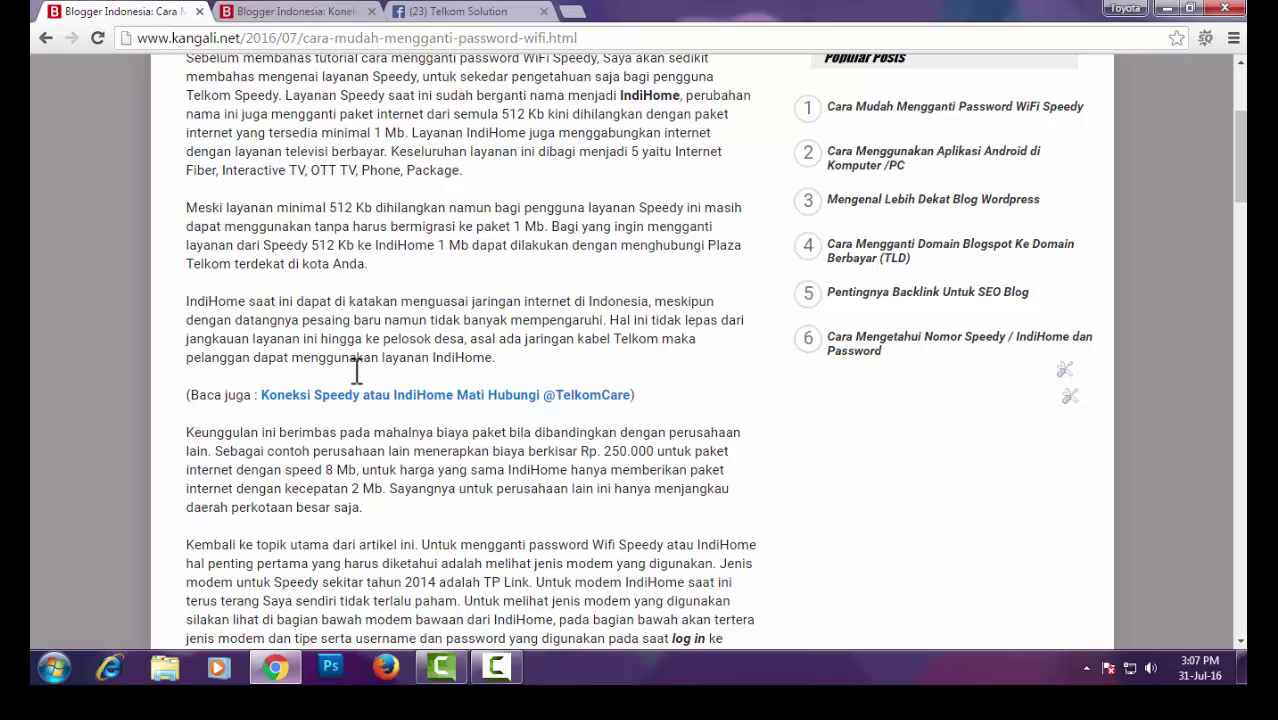
scroll(625, 433, "up", 2)
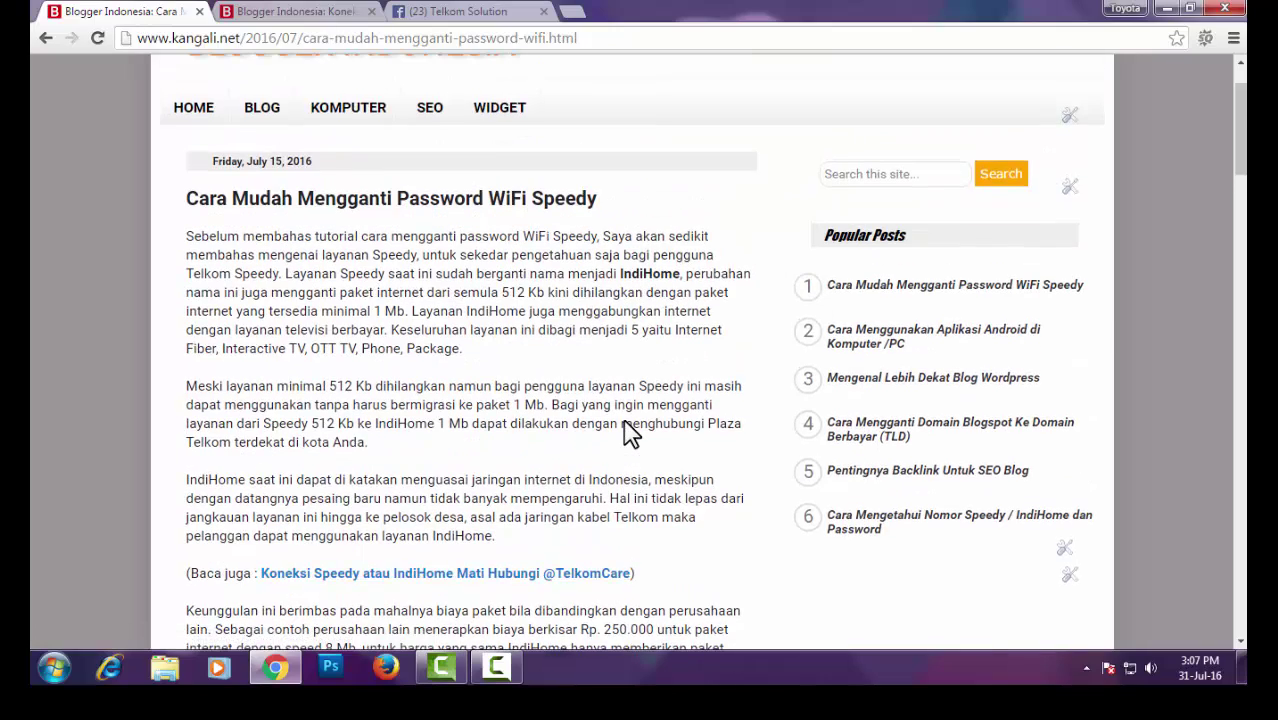
scroll(625, 430, "down", 3)
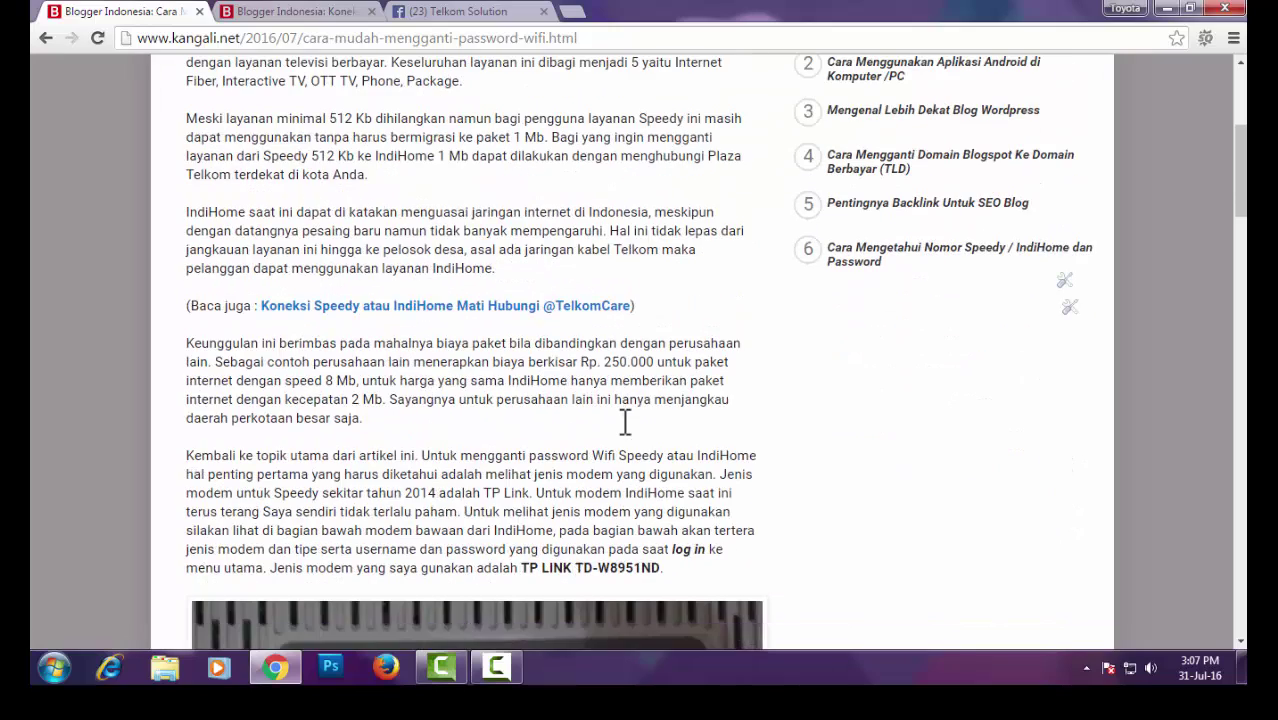